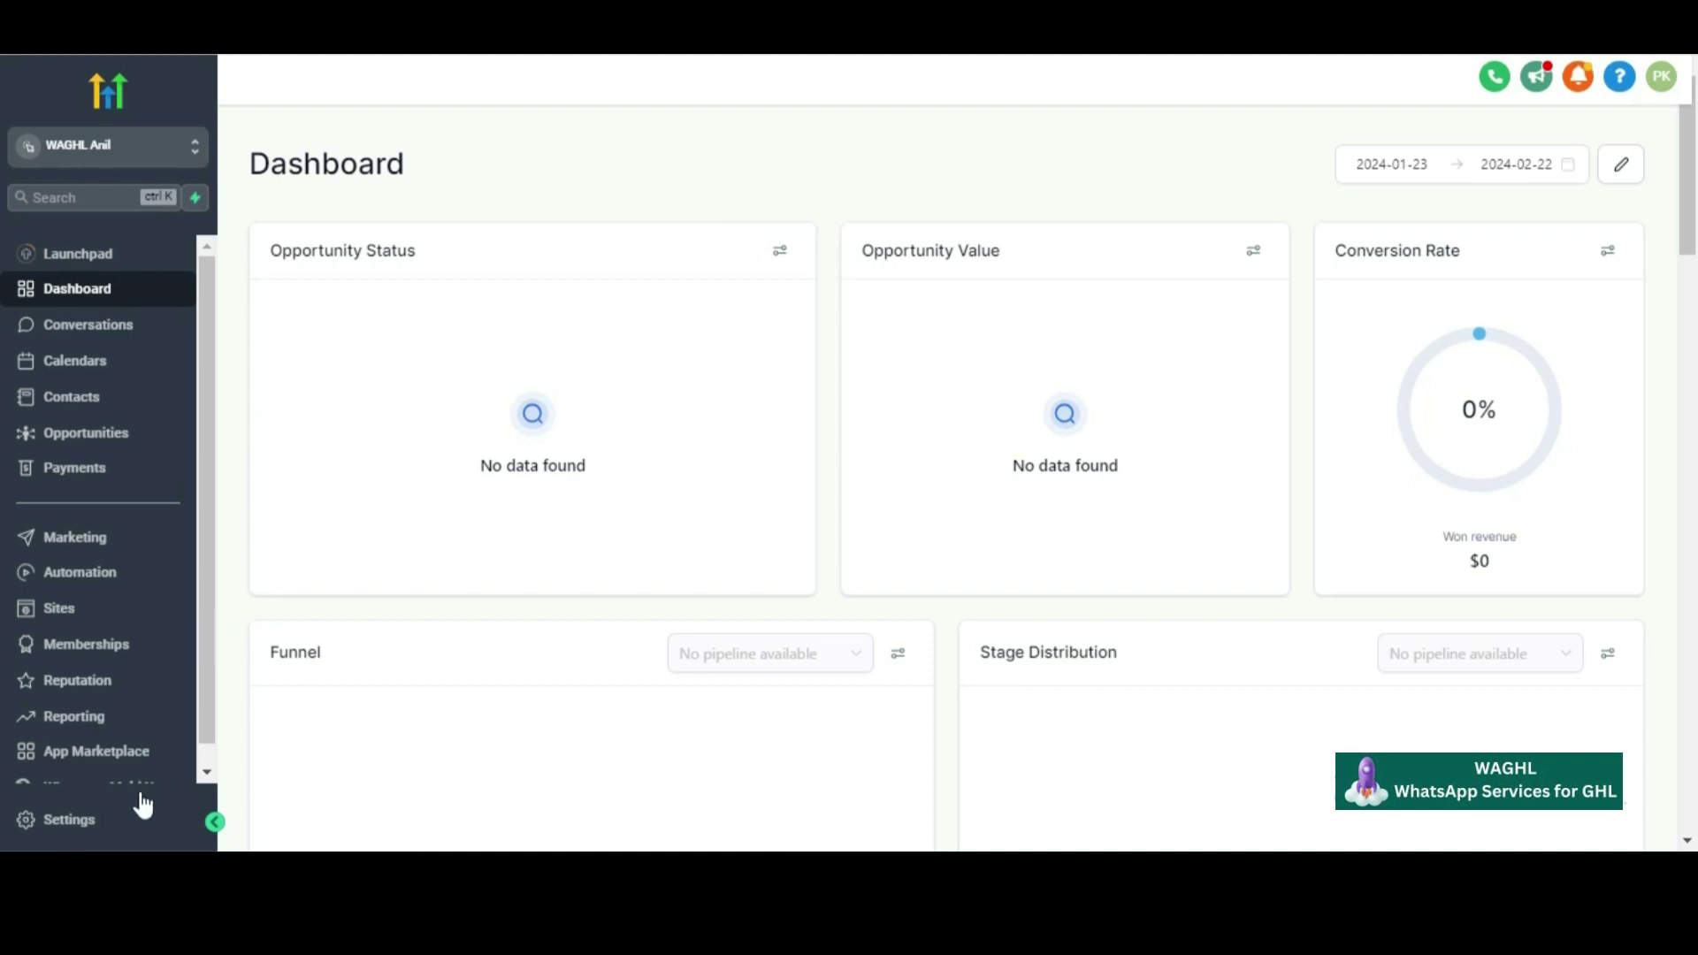
Open the My Staff settings and start adding a new employee
click(86, 827)
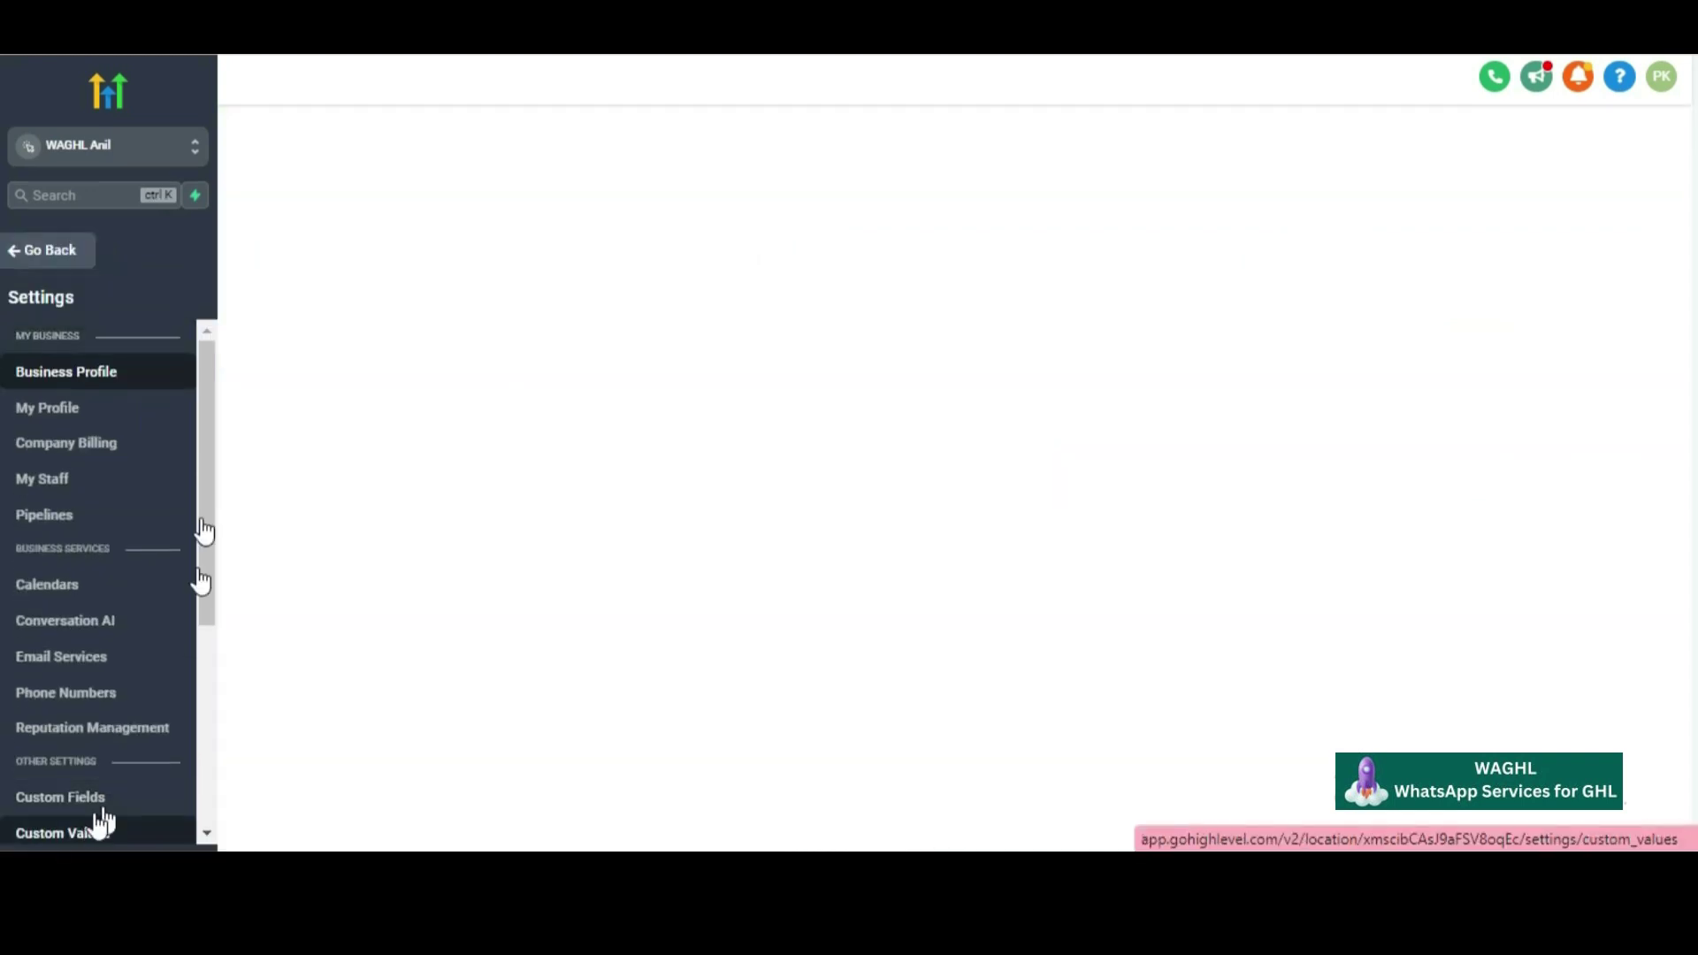
click(86, 484)
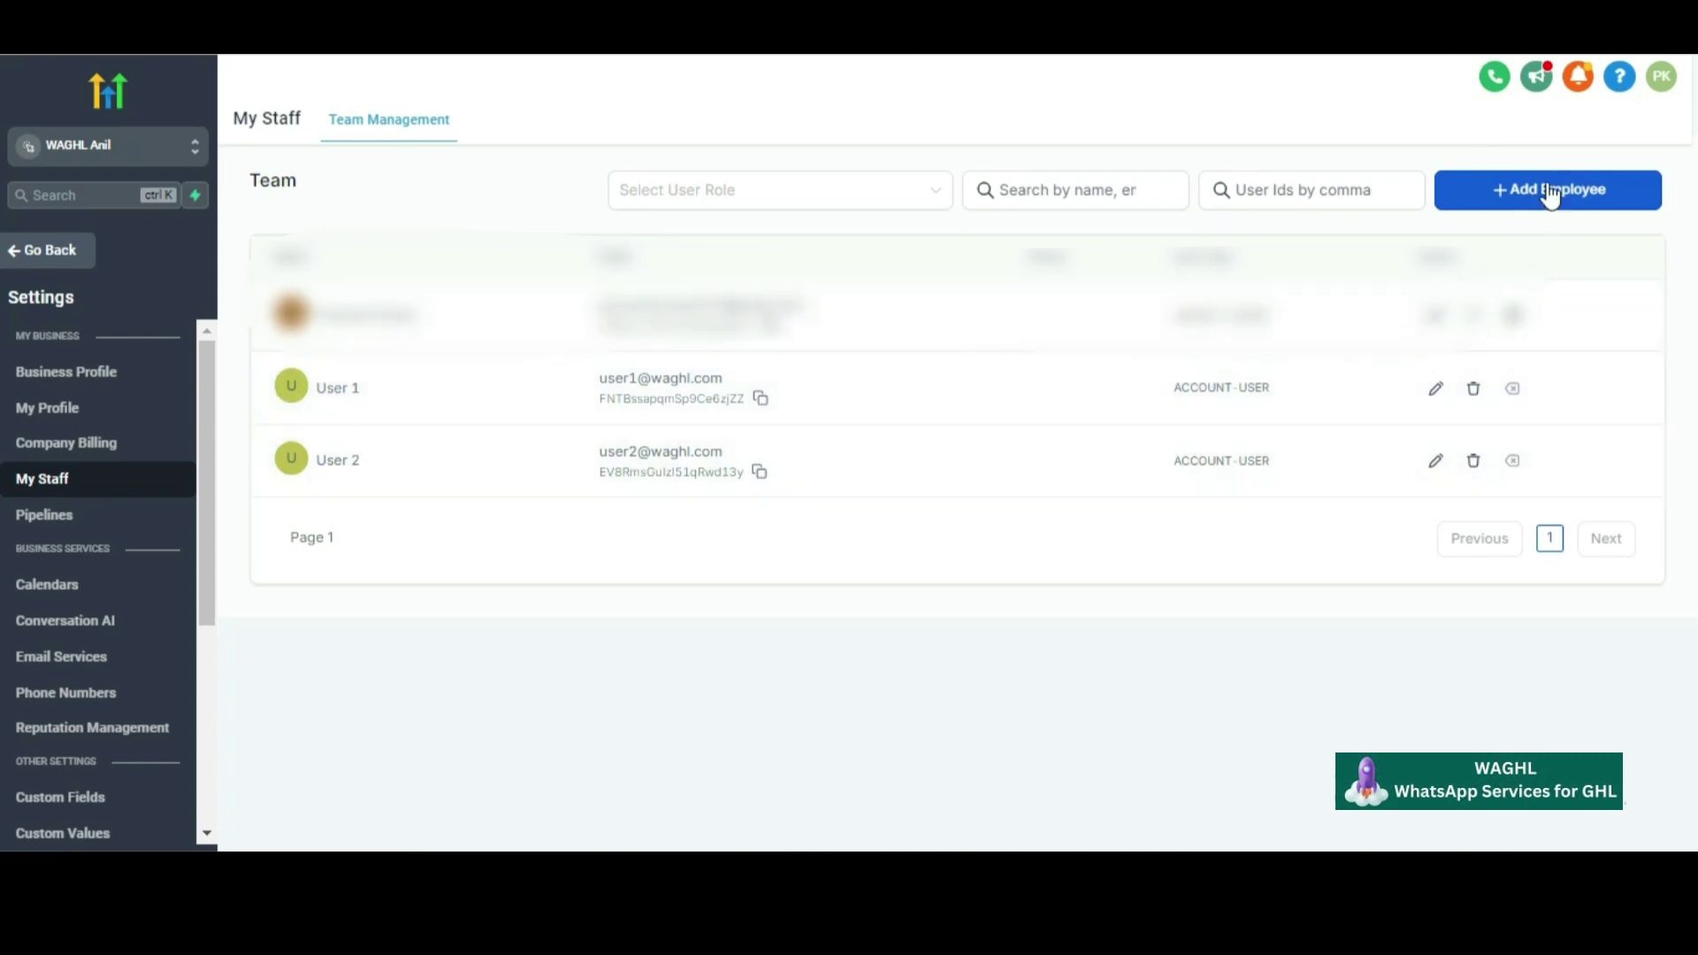
click(1549, 195)
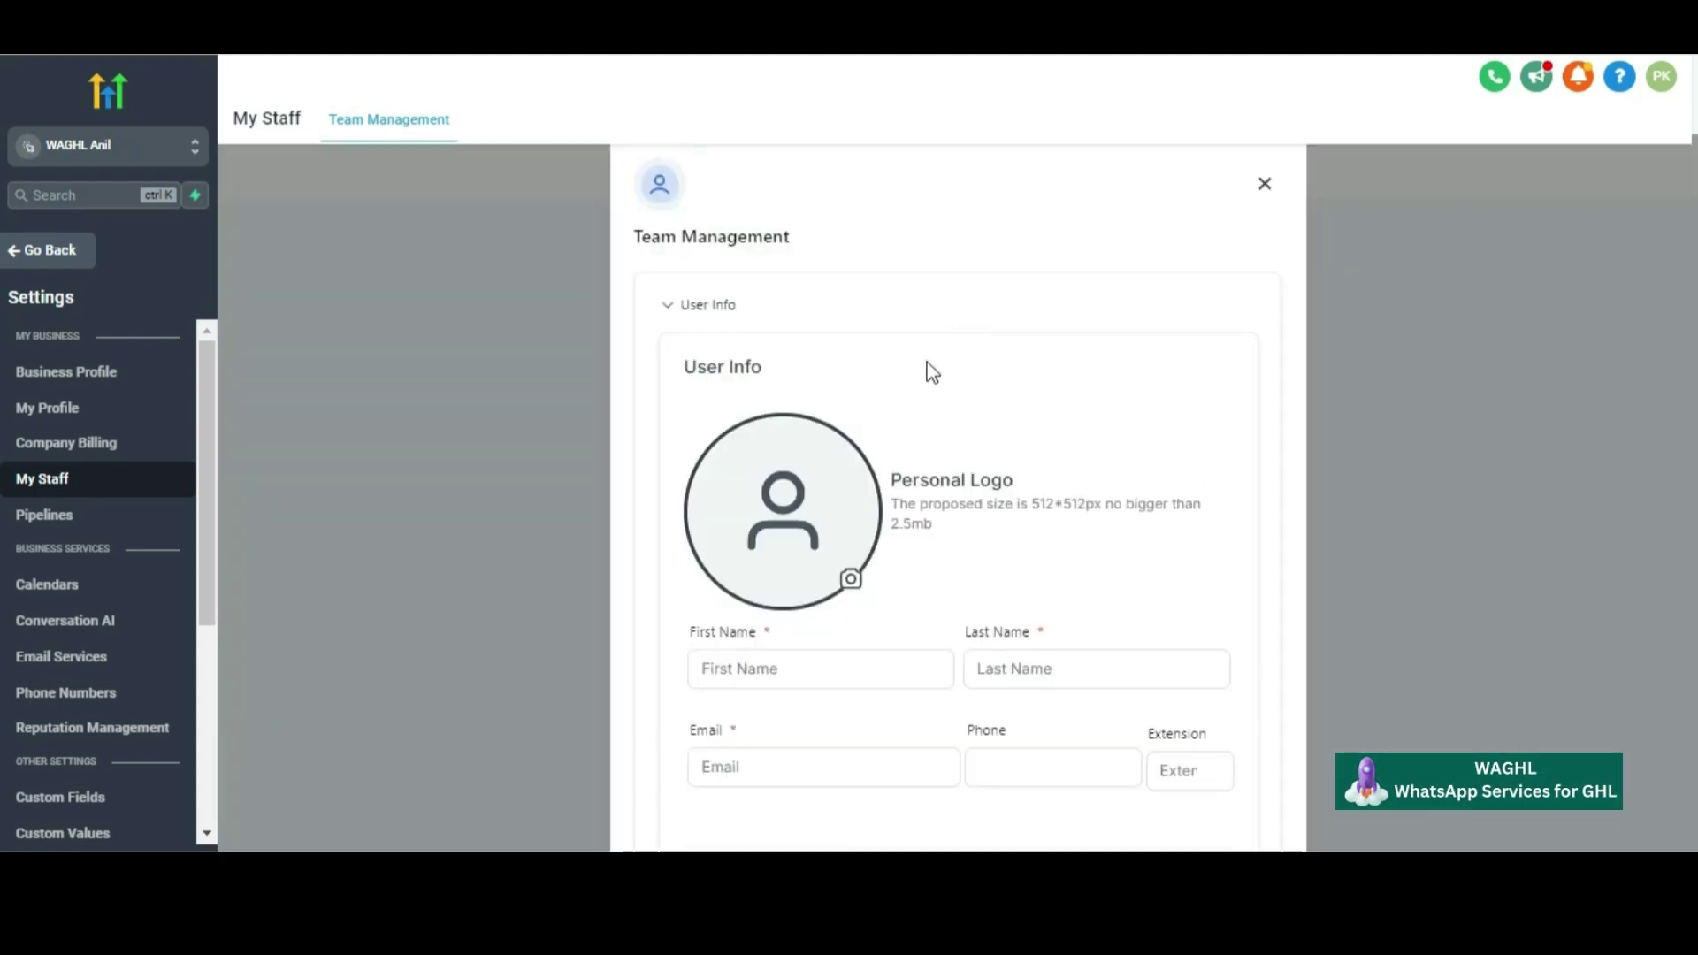
Enable the Only Assigned Data user permission in the new employee form, accept the confirmation, and cancel the form
scroll(925, 367, down, 3)
scroll(958, 495, down, 8)
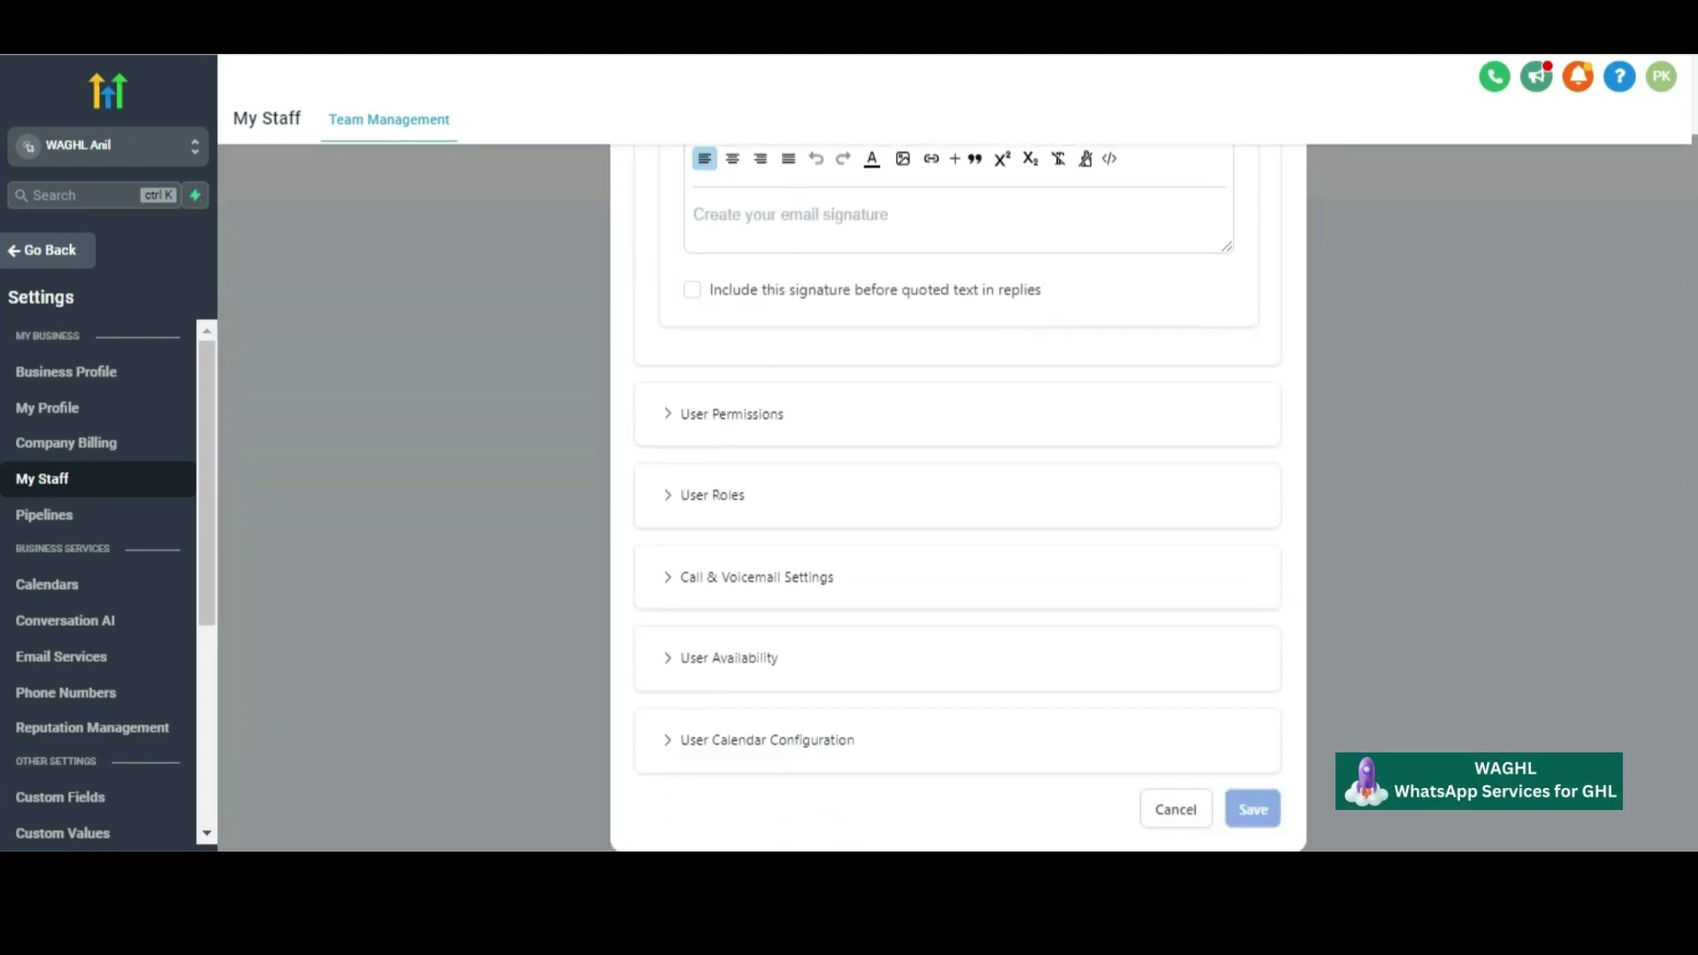
click(731, 498)
scroll(958, 495, down, 3)
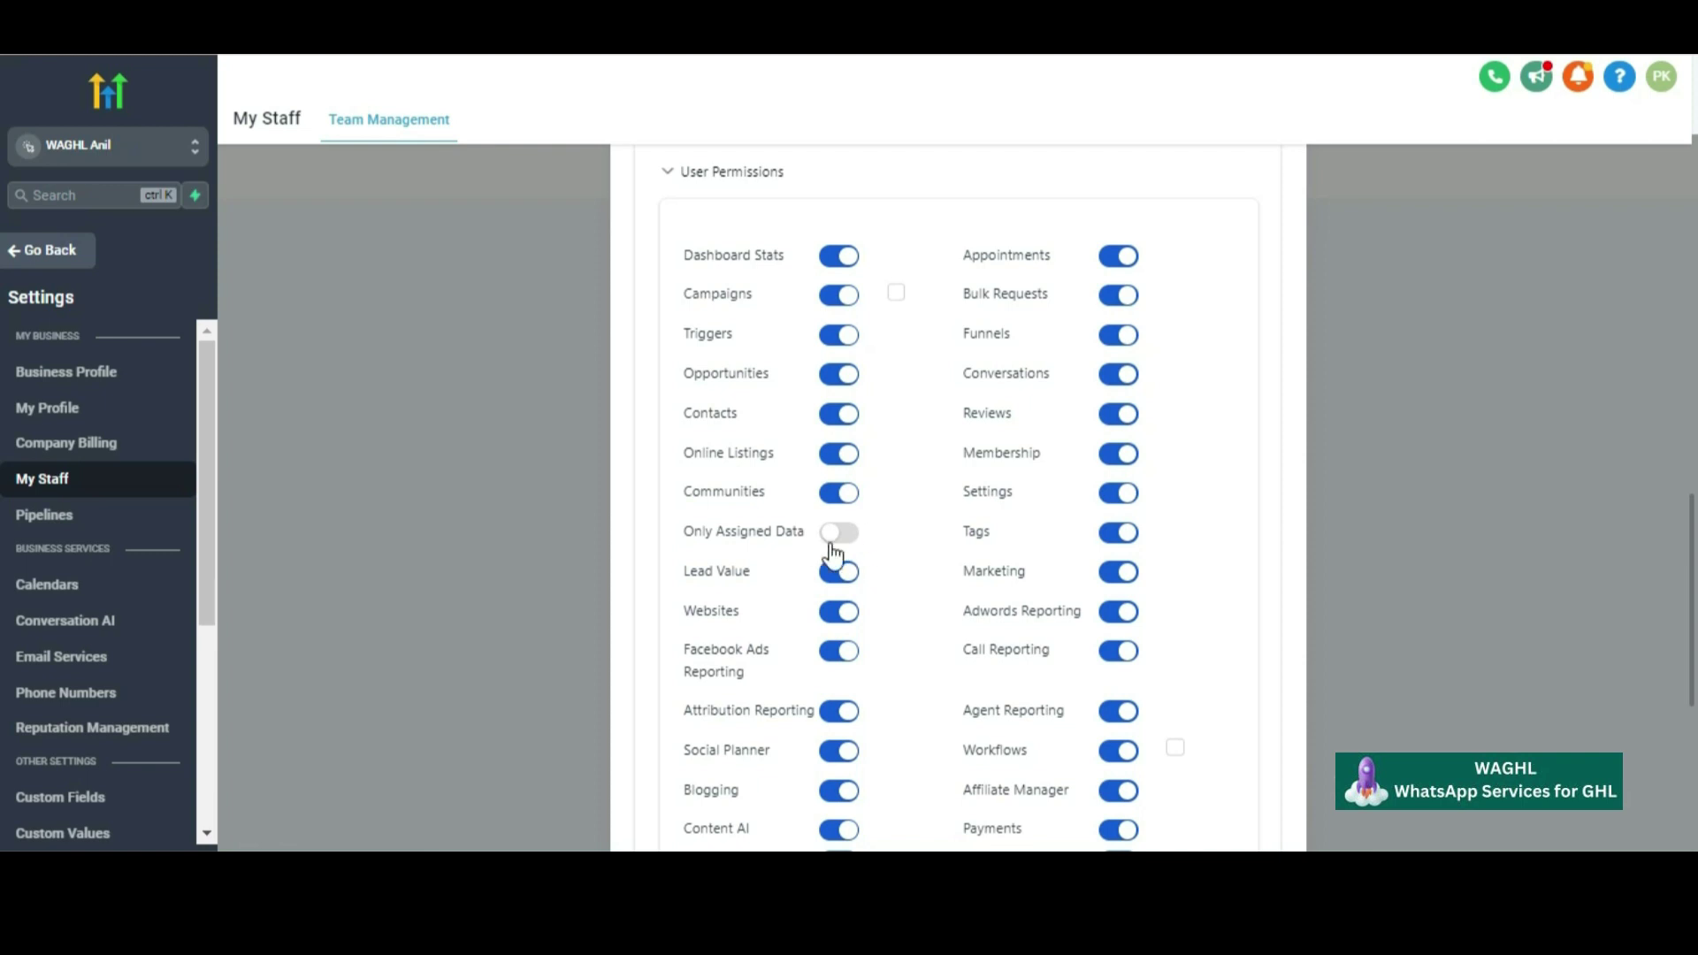
scroll(845, 531, down, 1)
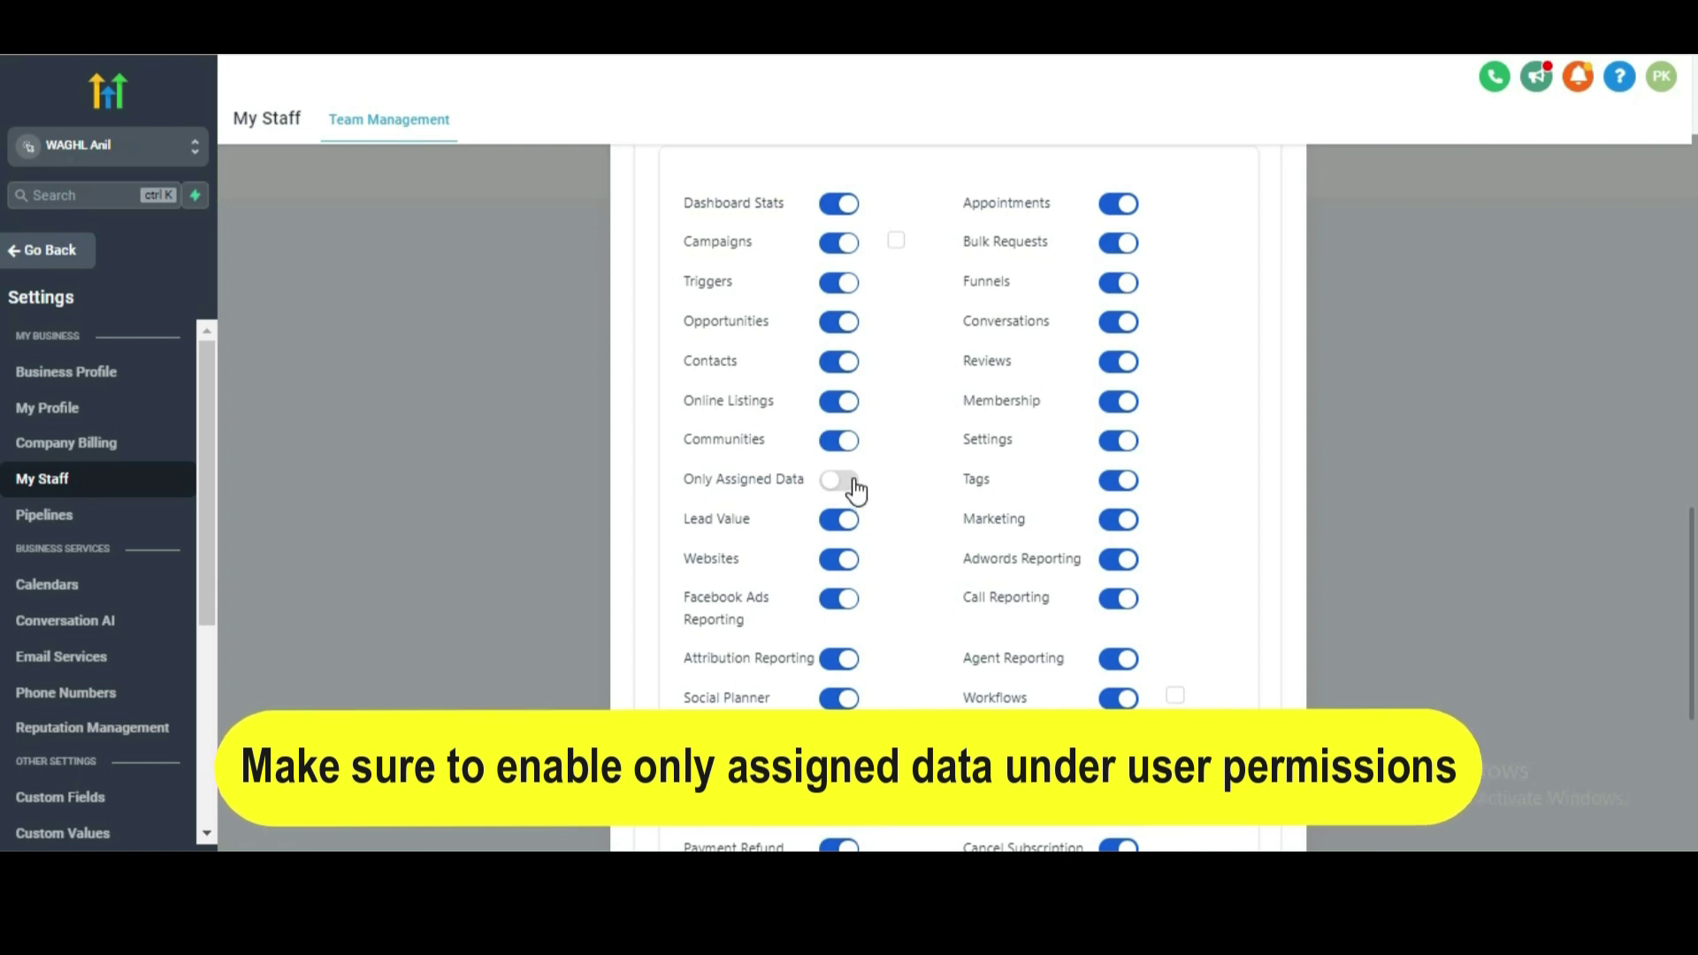
click(852, 483)
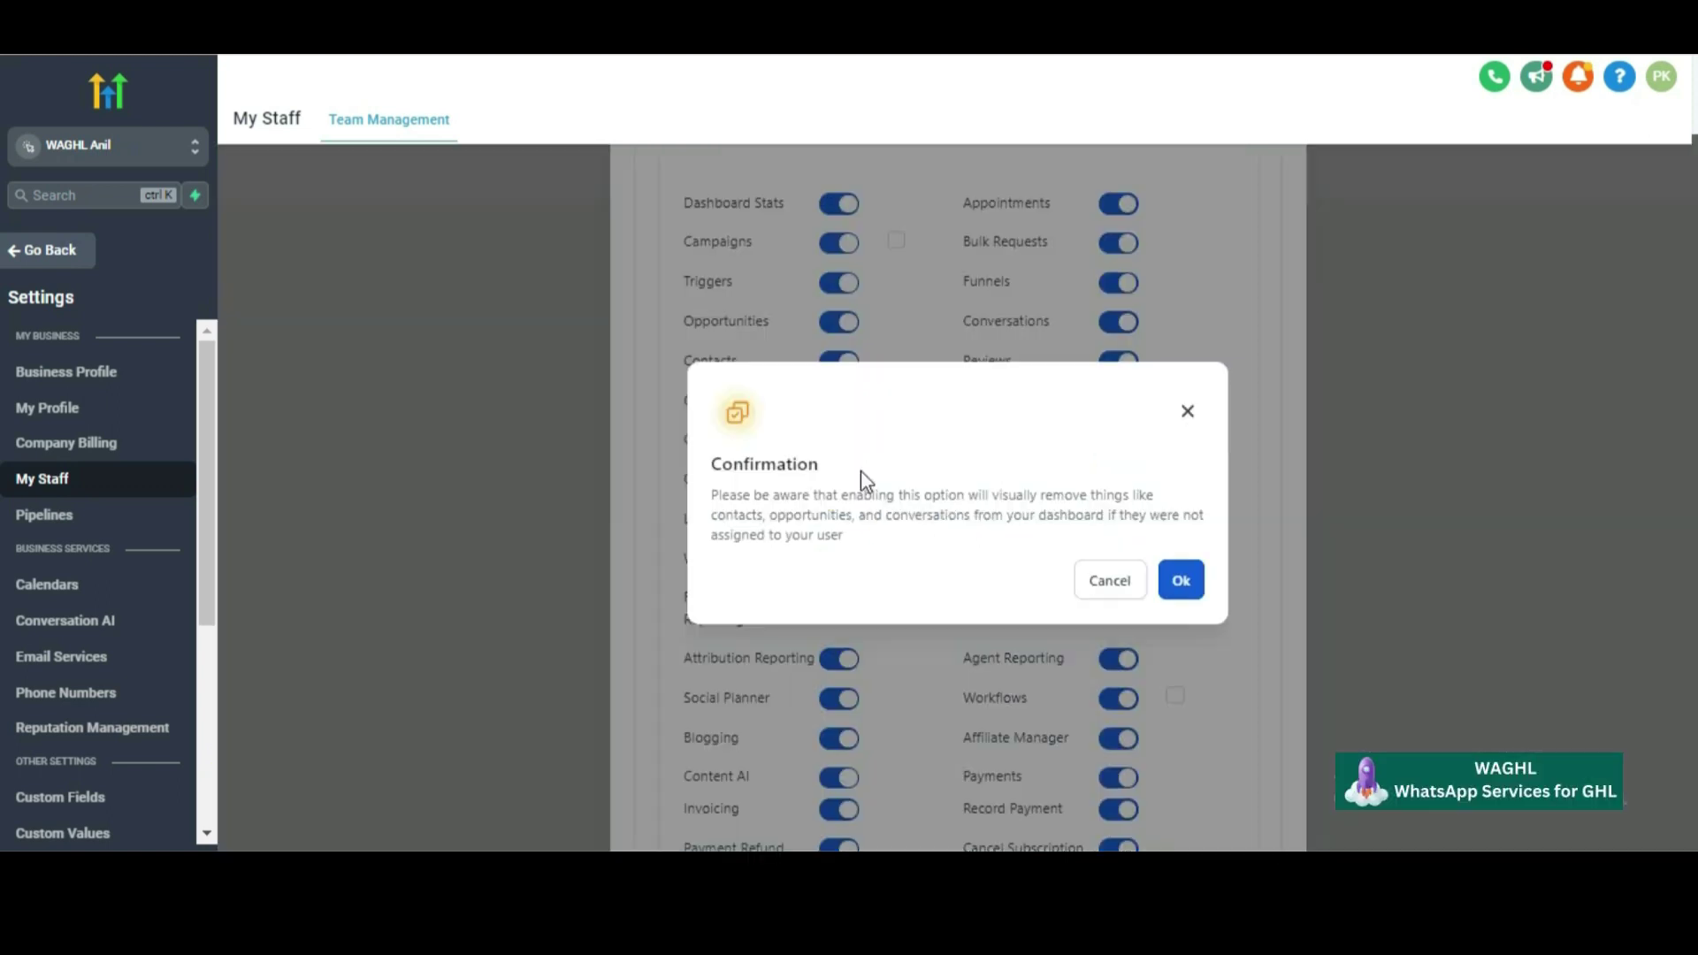
click(1183, 582)
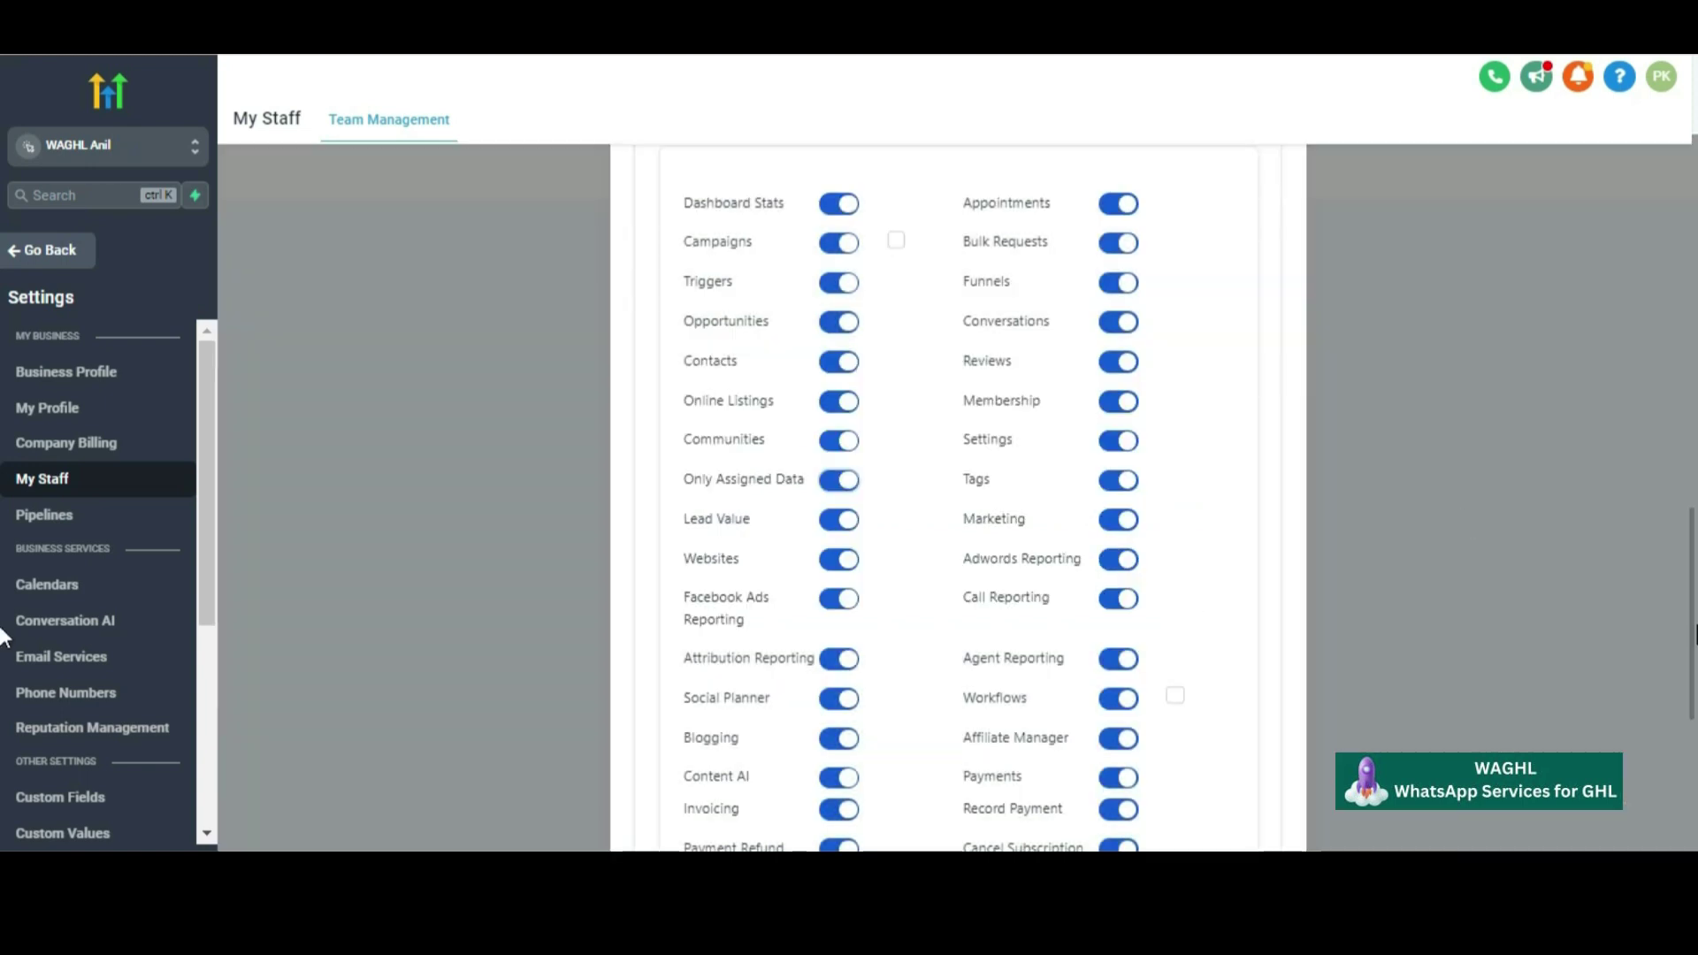
drag(1690, 667, 1693, 826)
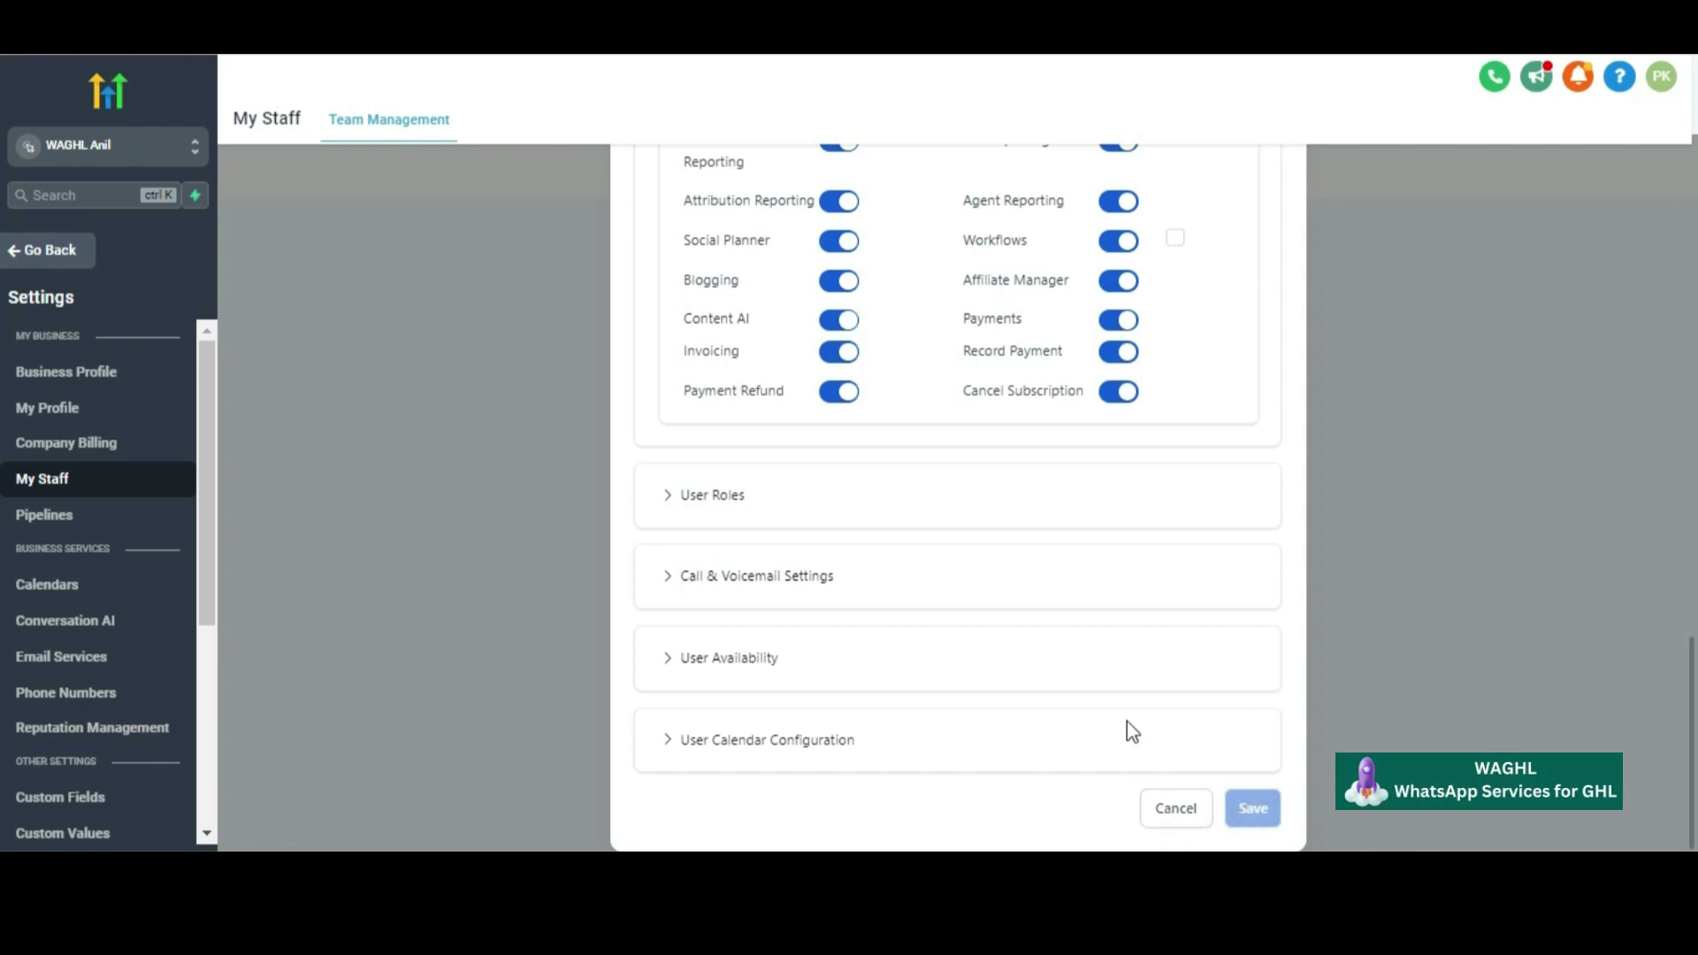
click(1191, 829)
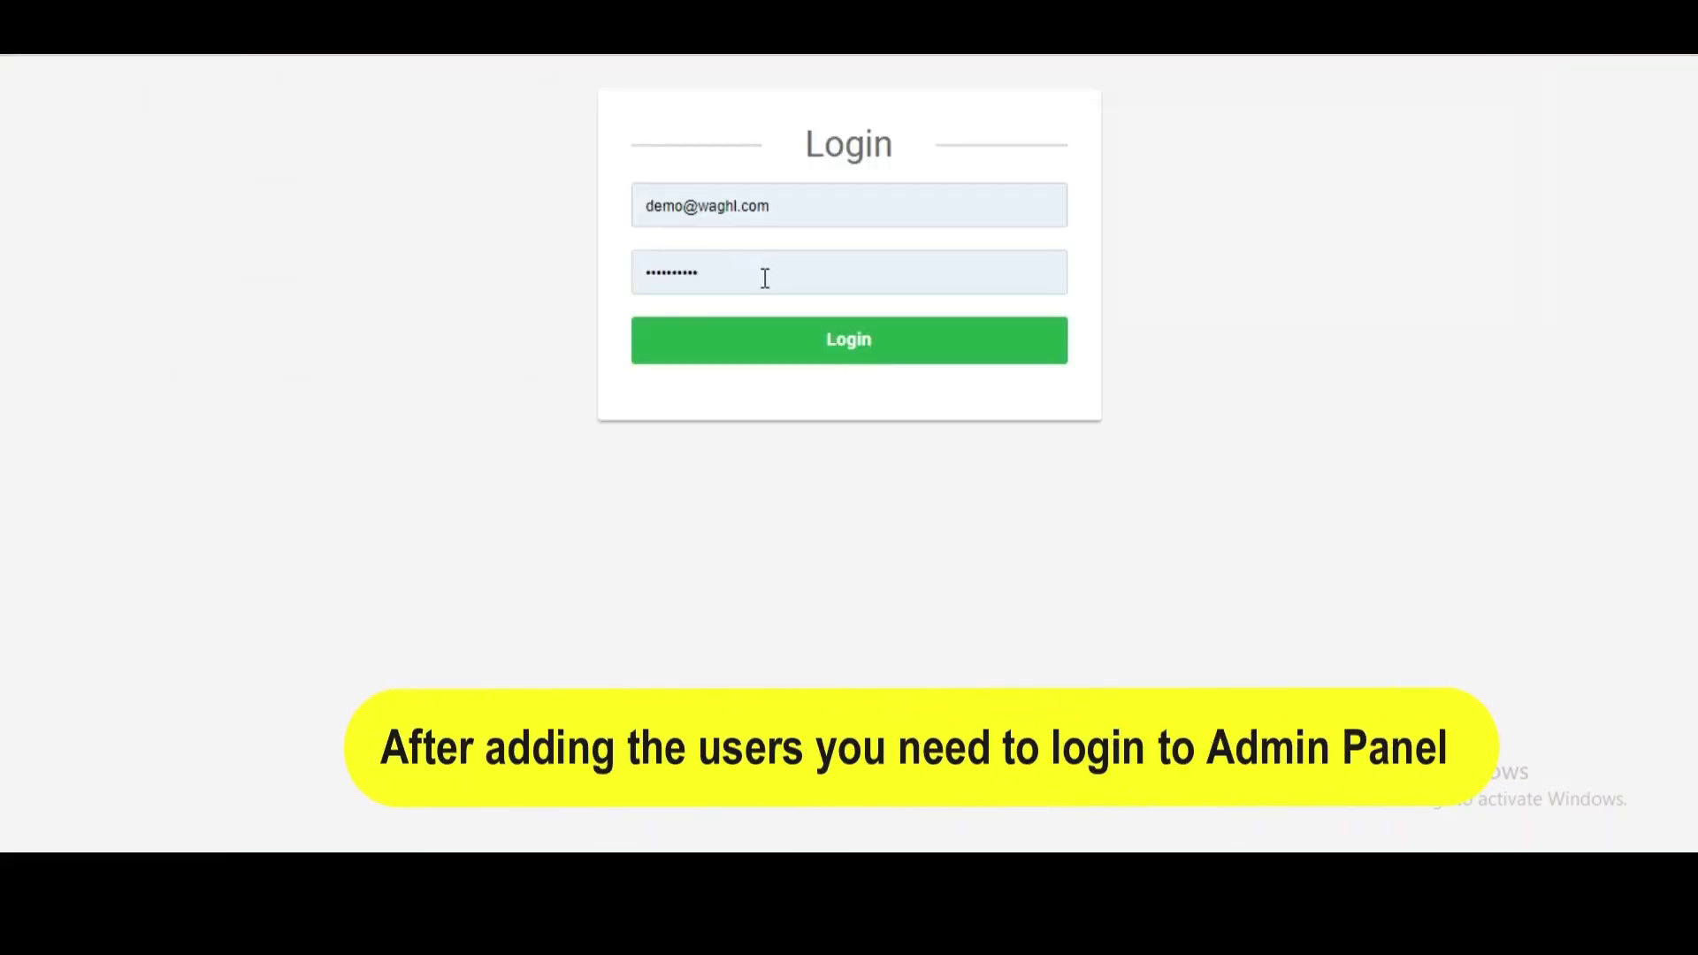
Log in to the WAGHL admin panel and update the Trial Active location with Multi Device set to Yes
click(844, 370)
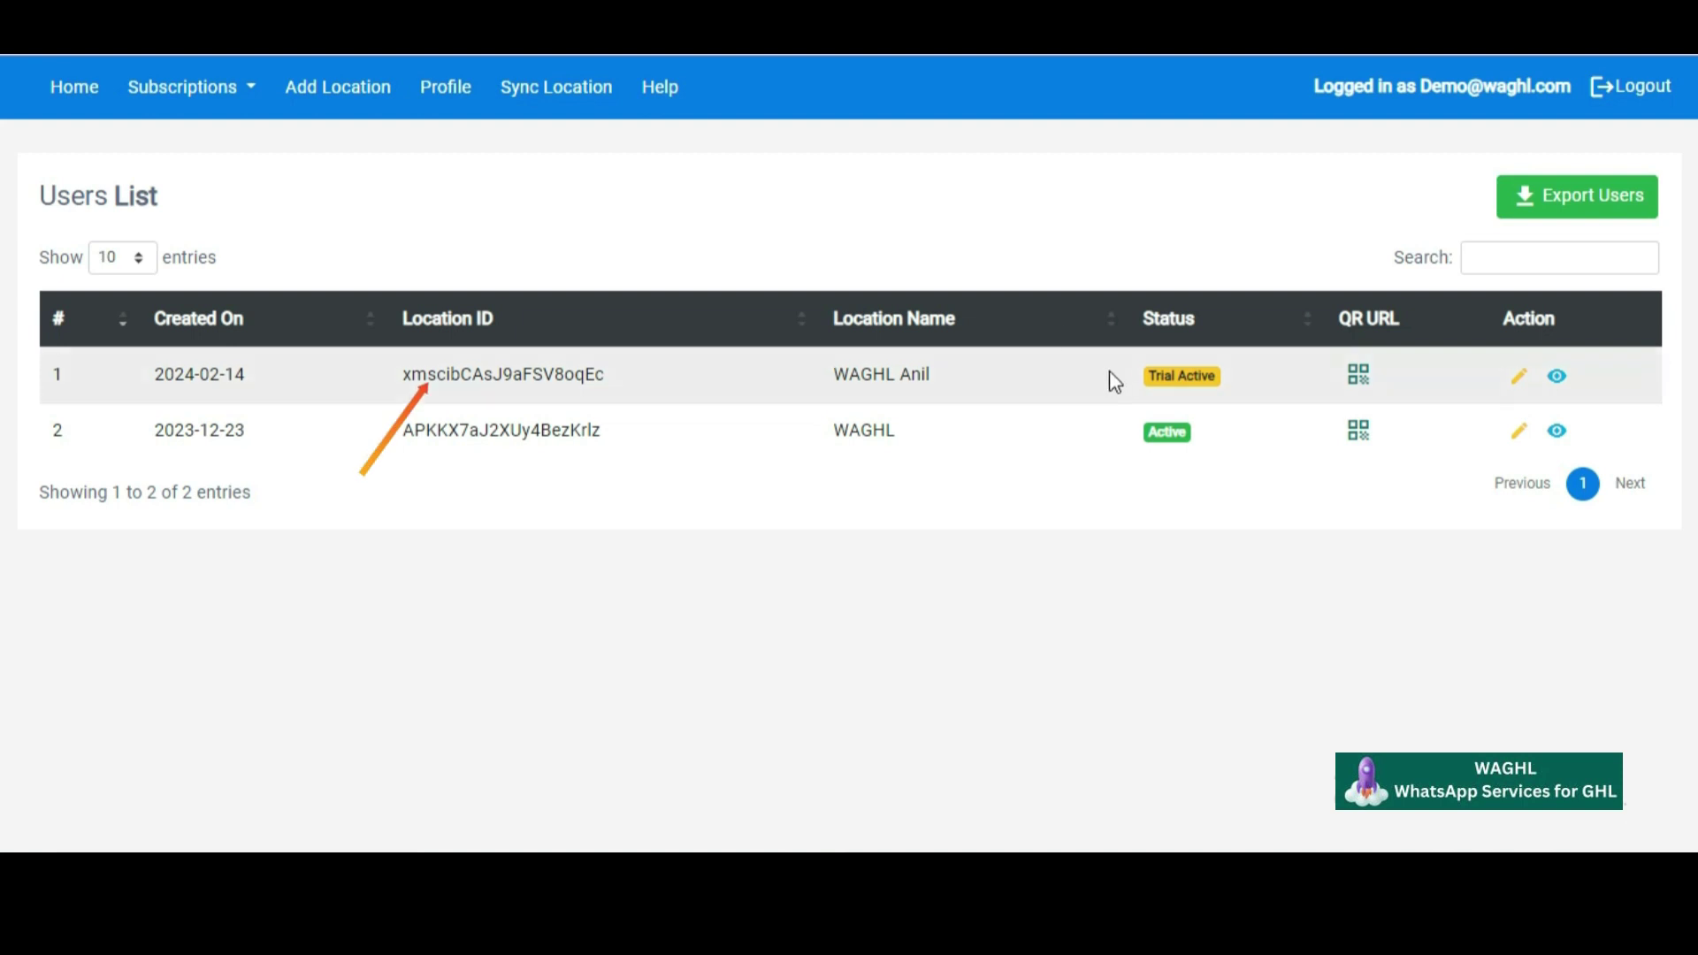
click(1521, 388)
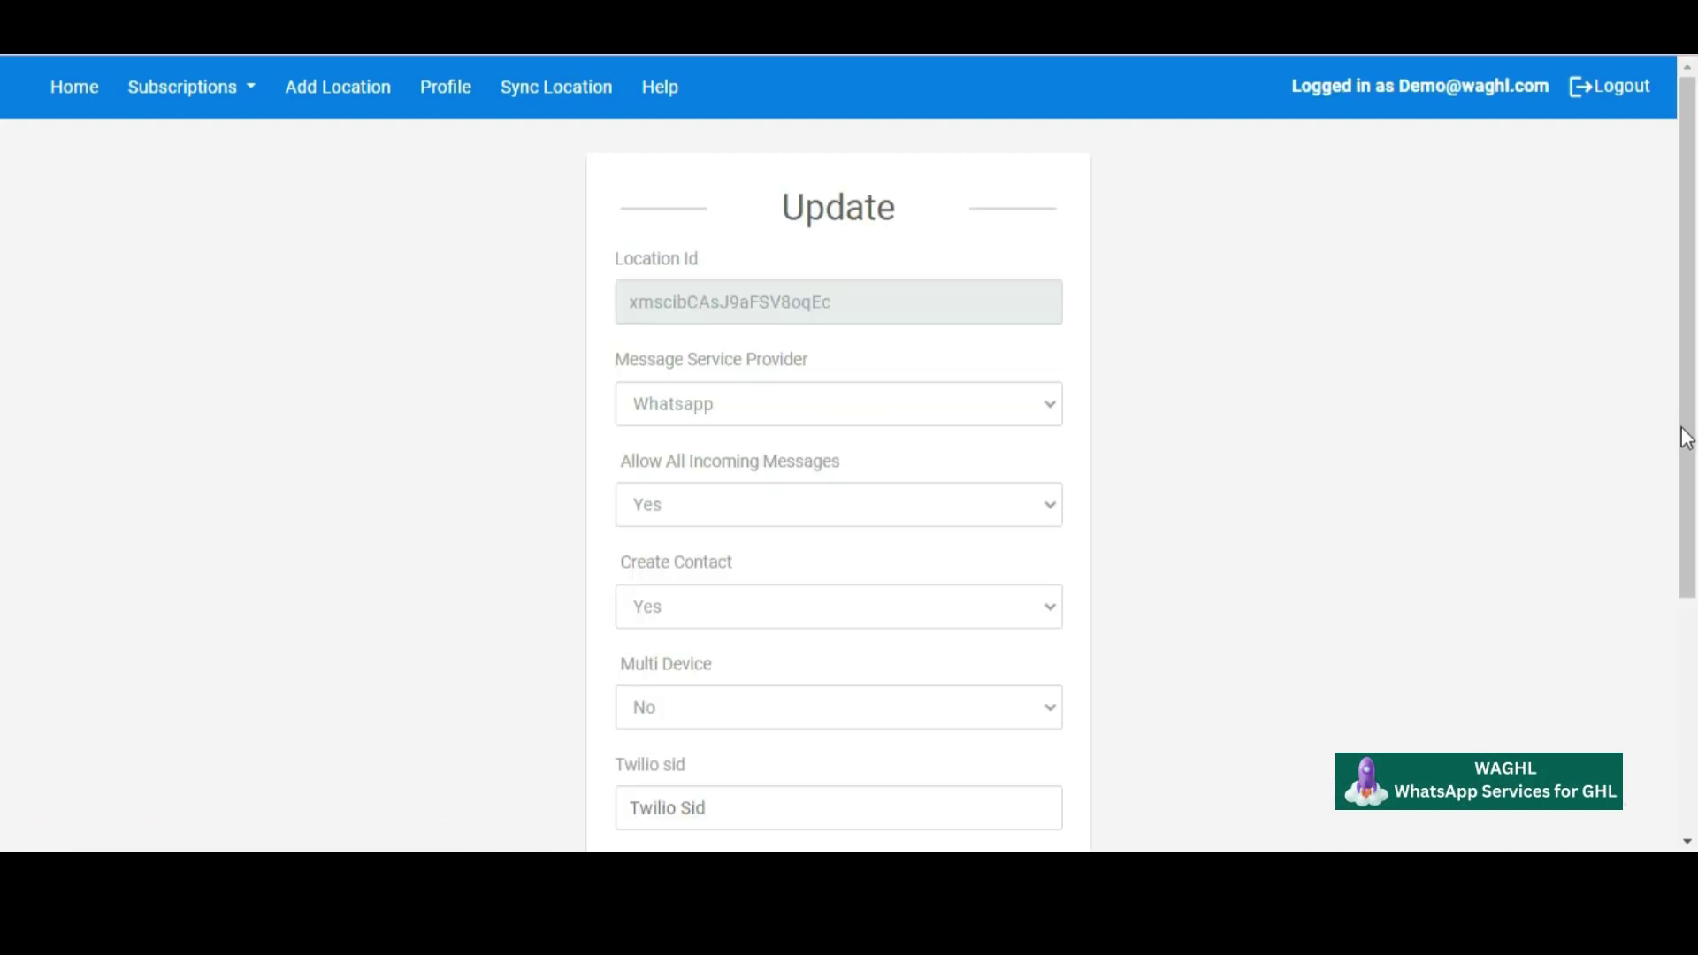
scroll(717, 479, down, 2)
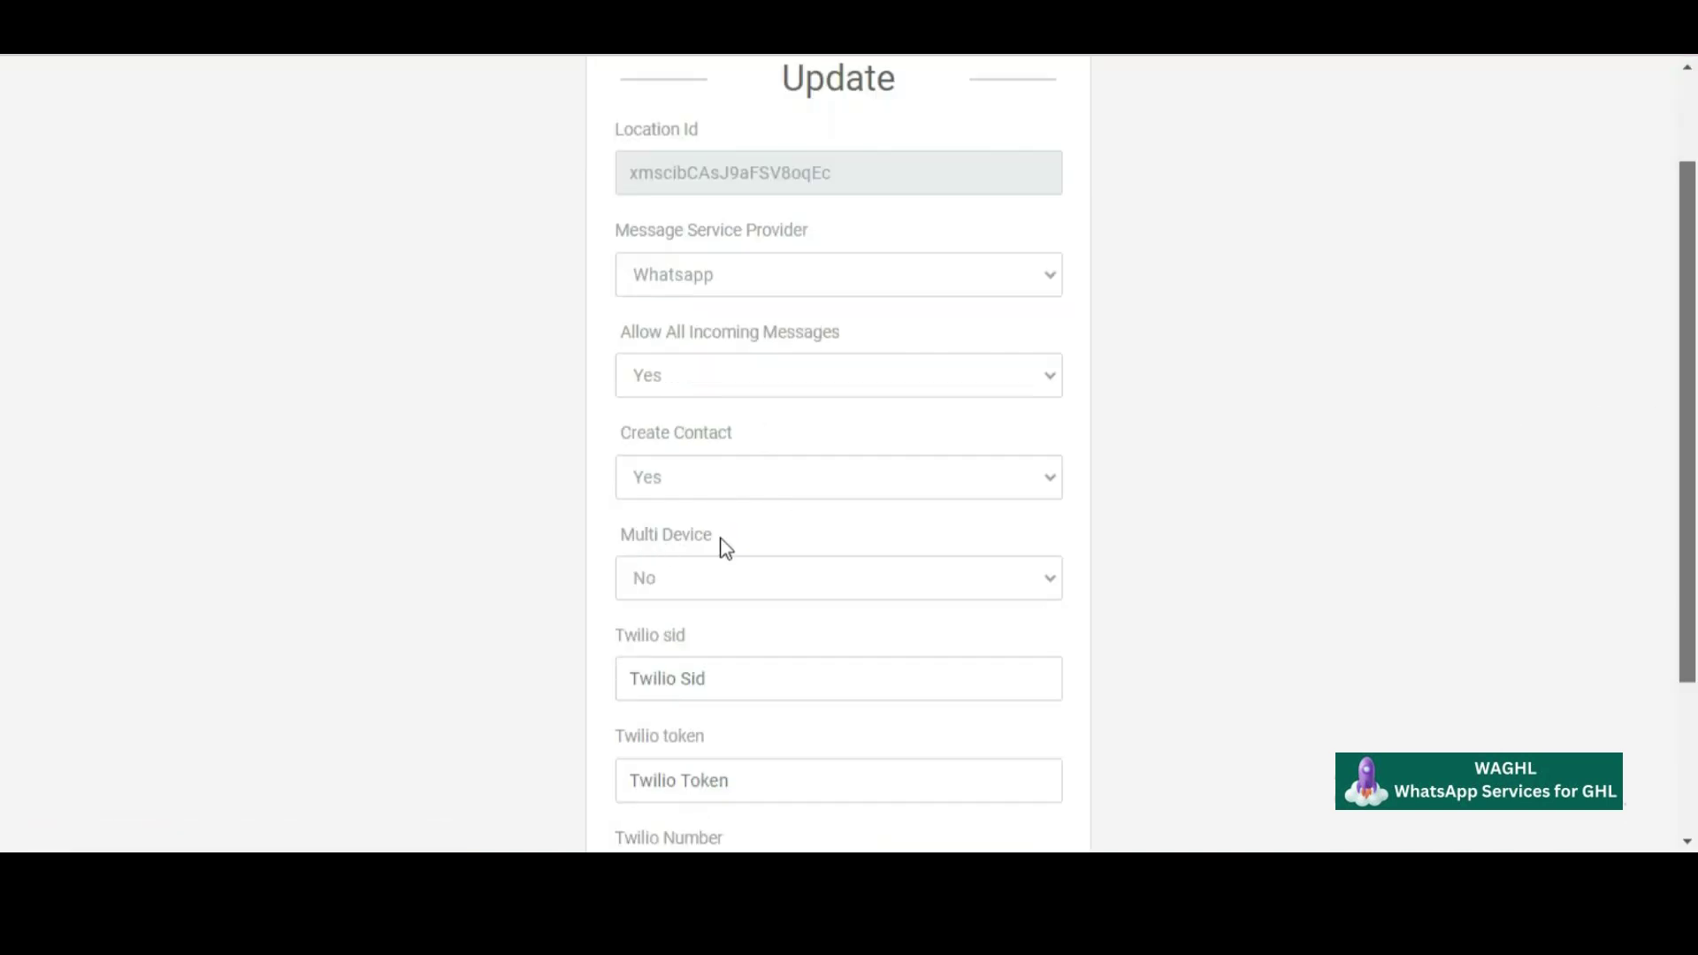
click(774, 577)
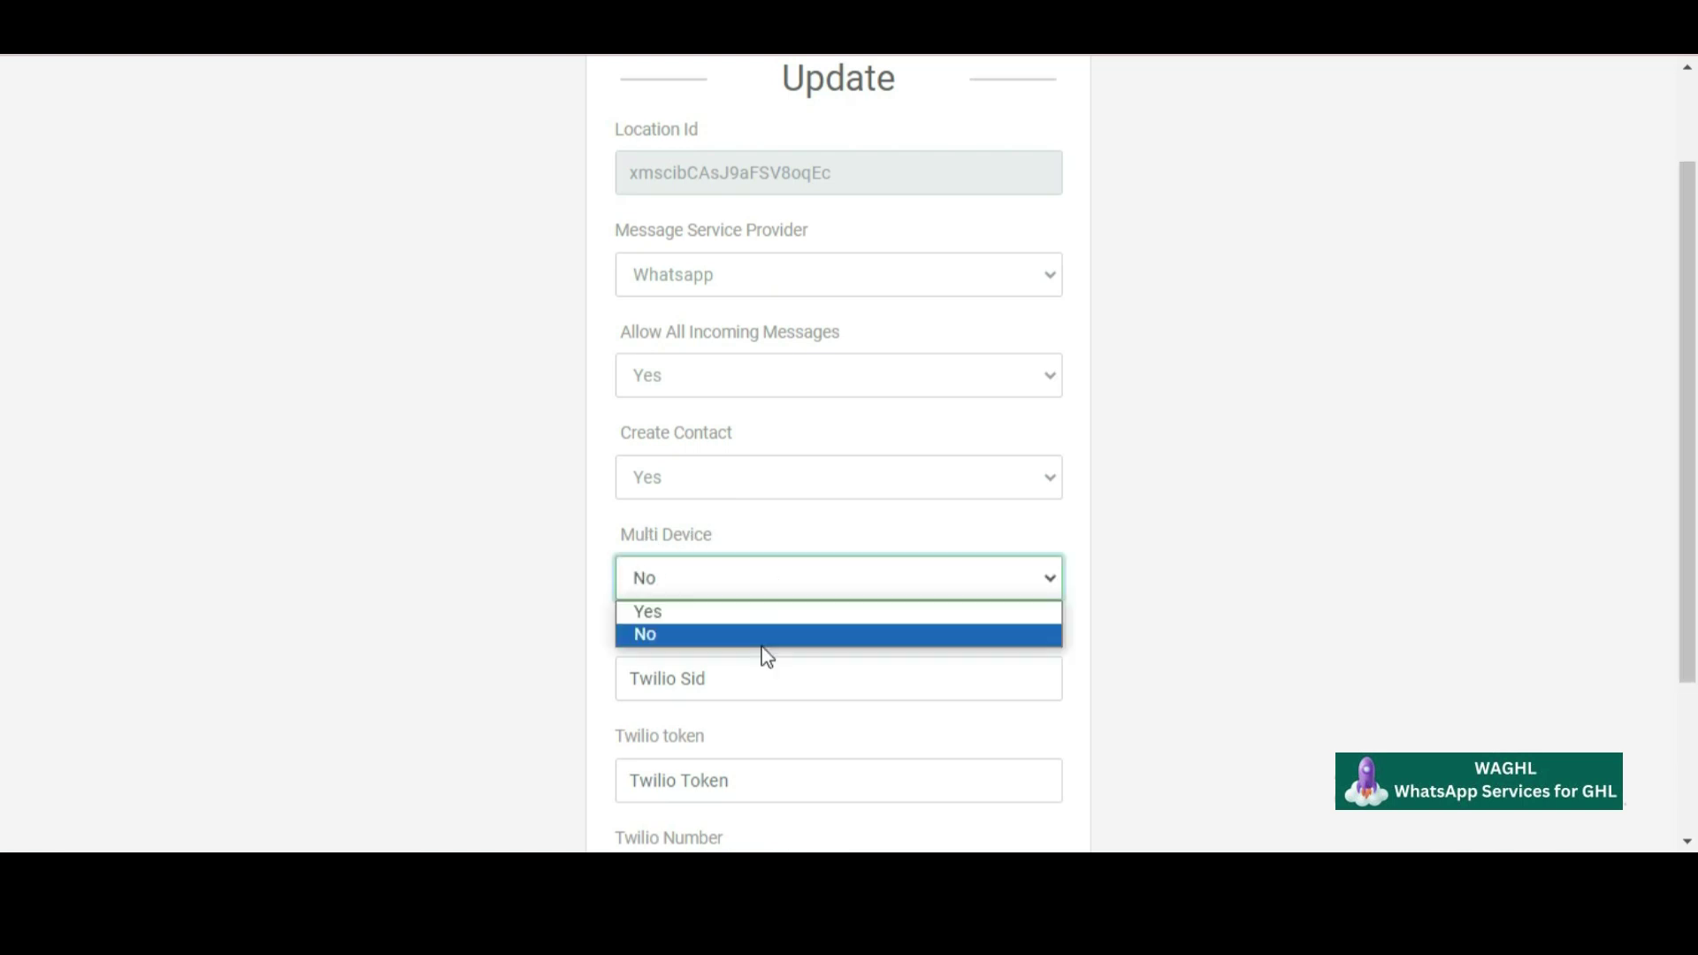
click(787, 609)
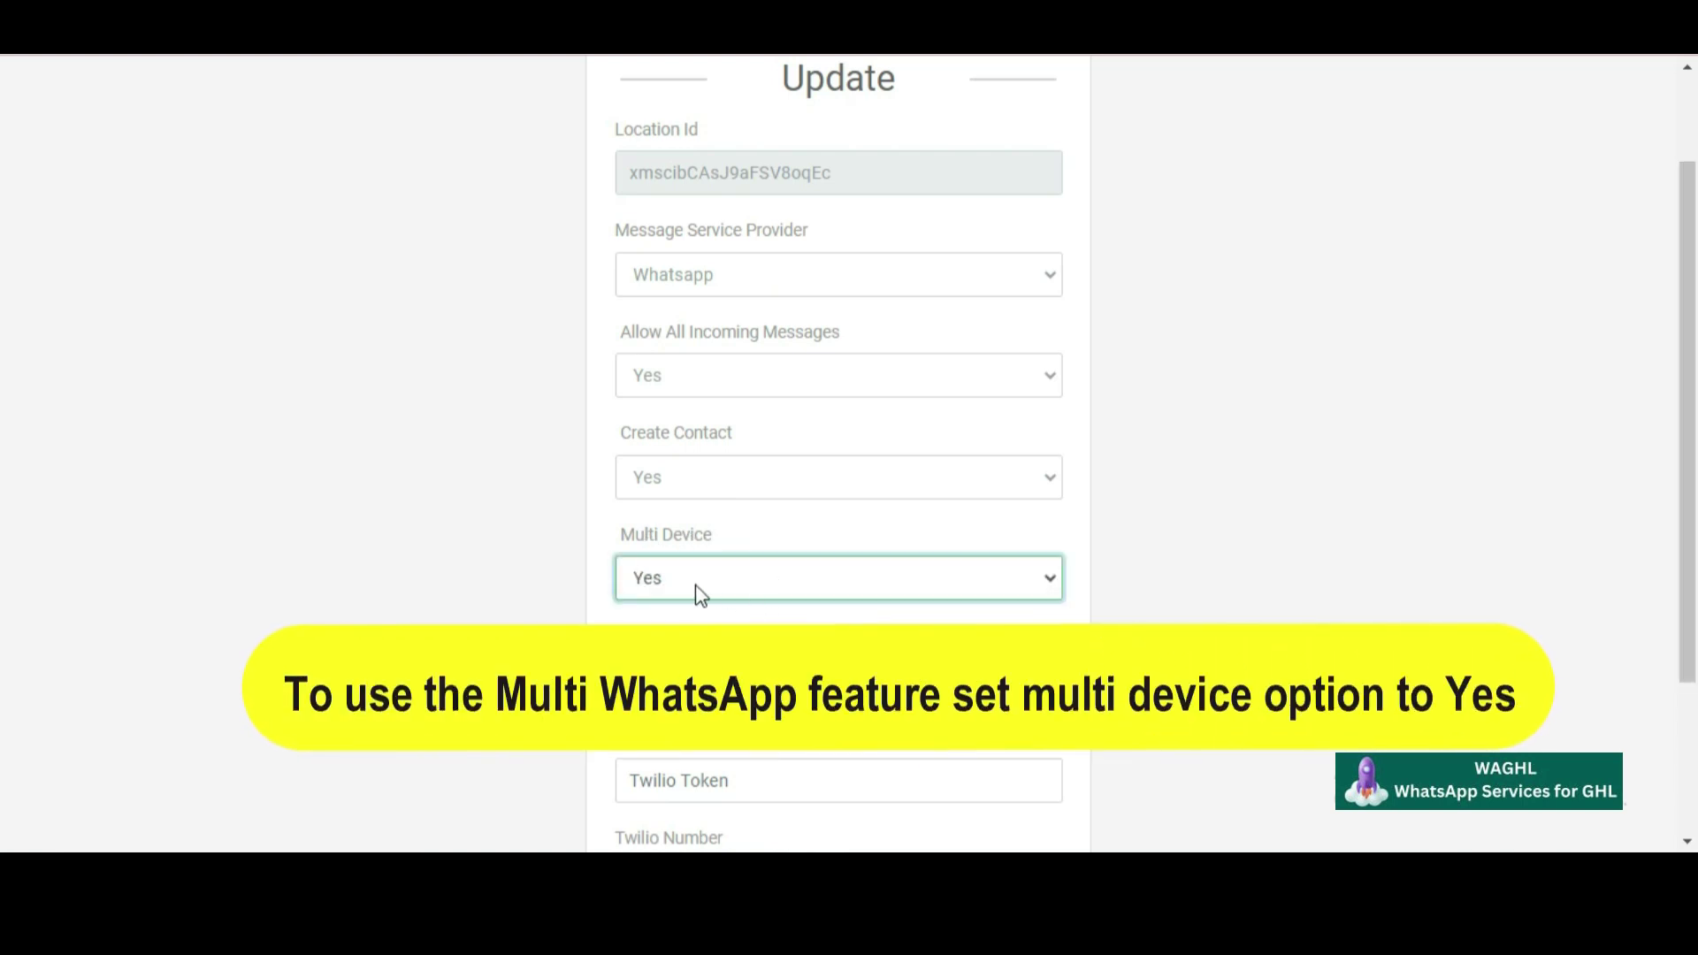
scroll(1677, 782, down, 2)
scroll(1677, 782, down, 1)
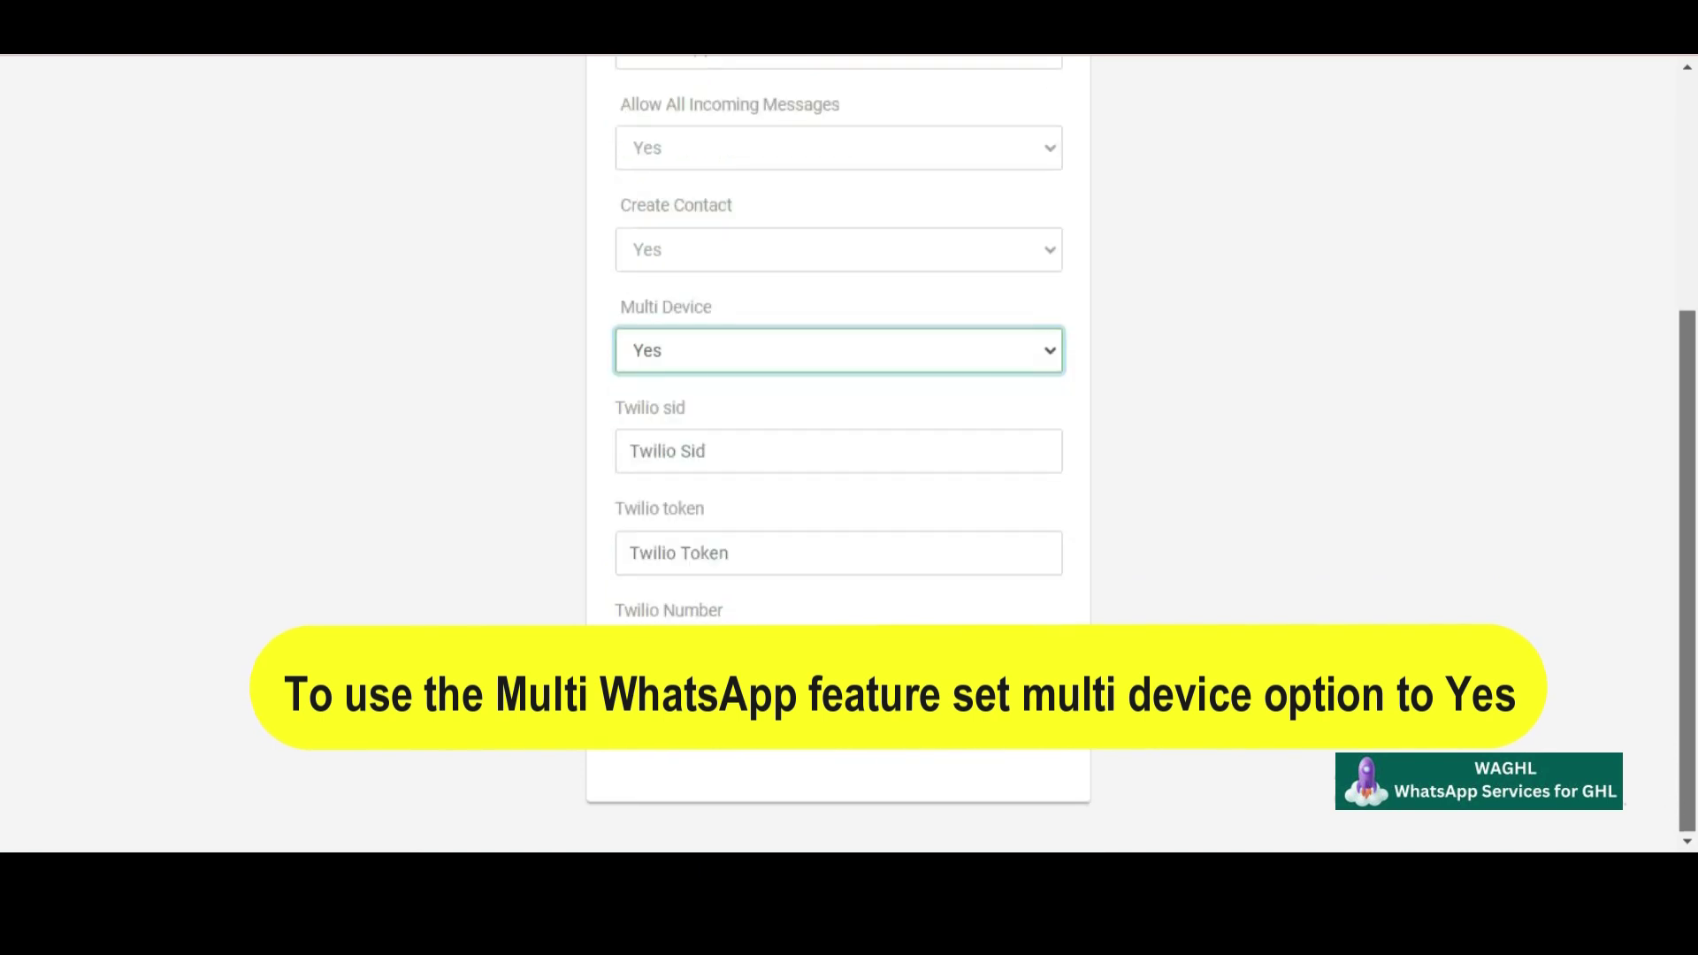
click(754, 739)
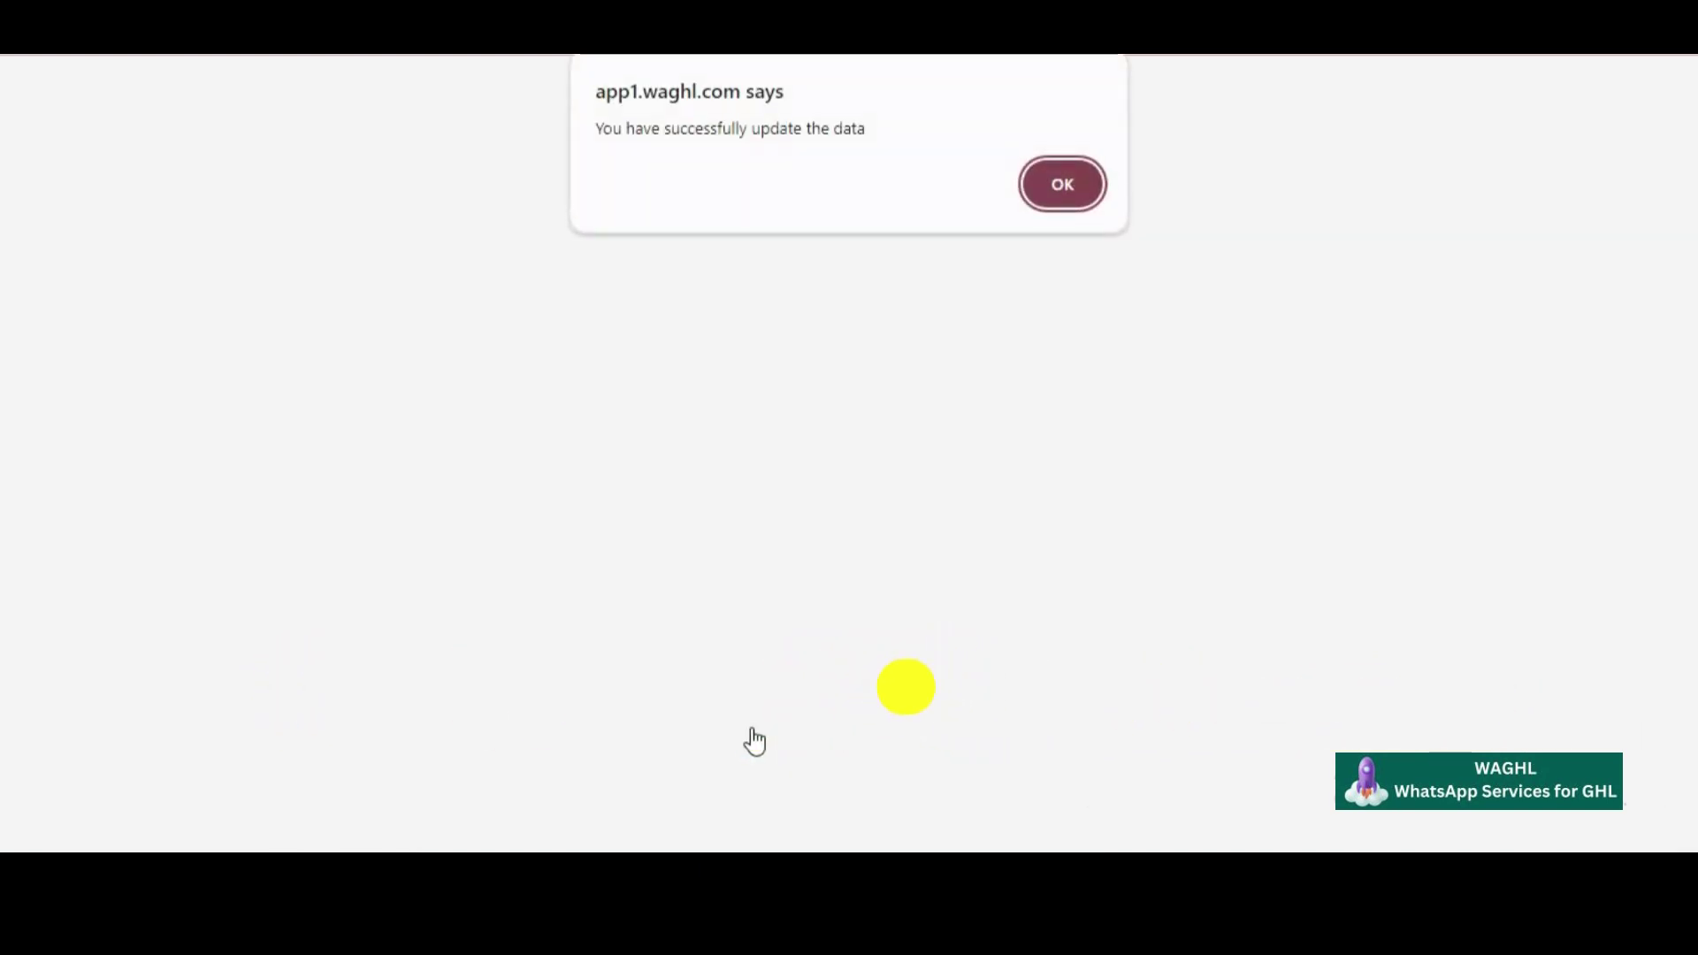
click(1062, 197)
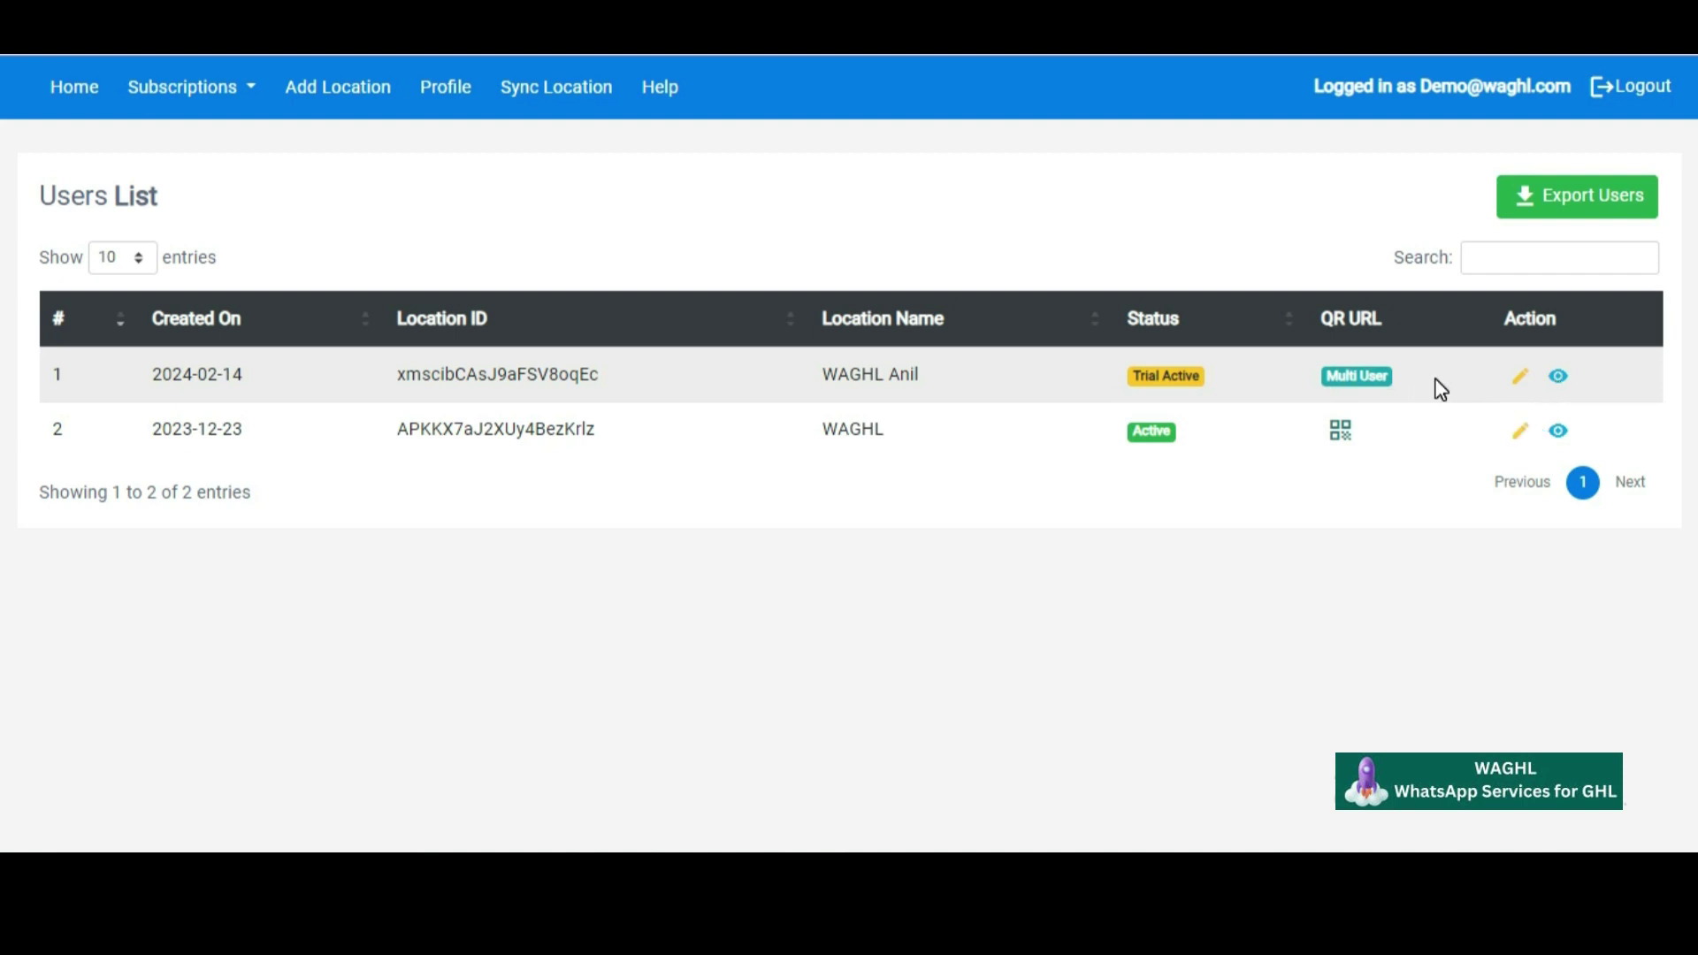
Open the details of the Trial Active location and sync its users into the device list
click(1558, 376)
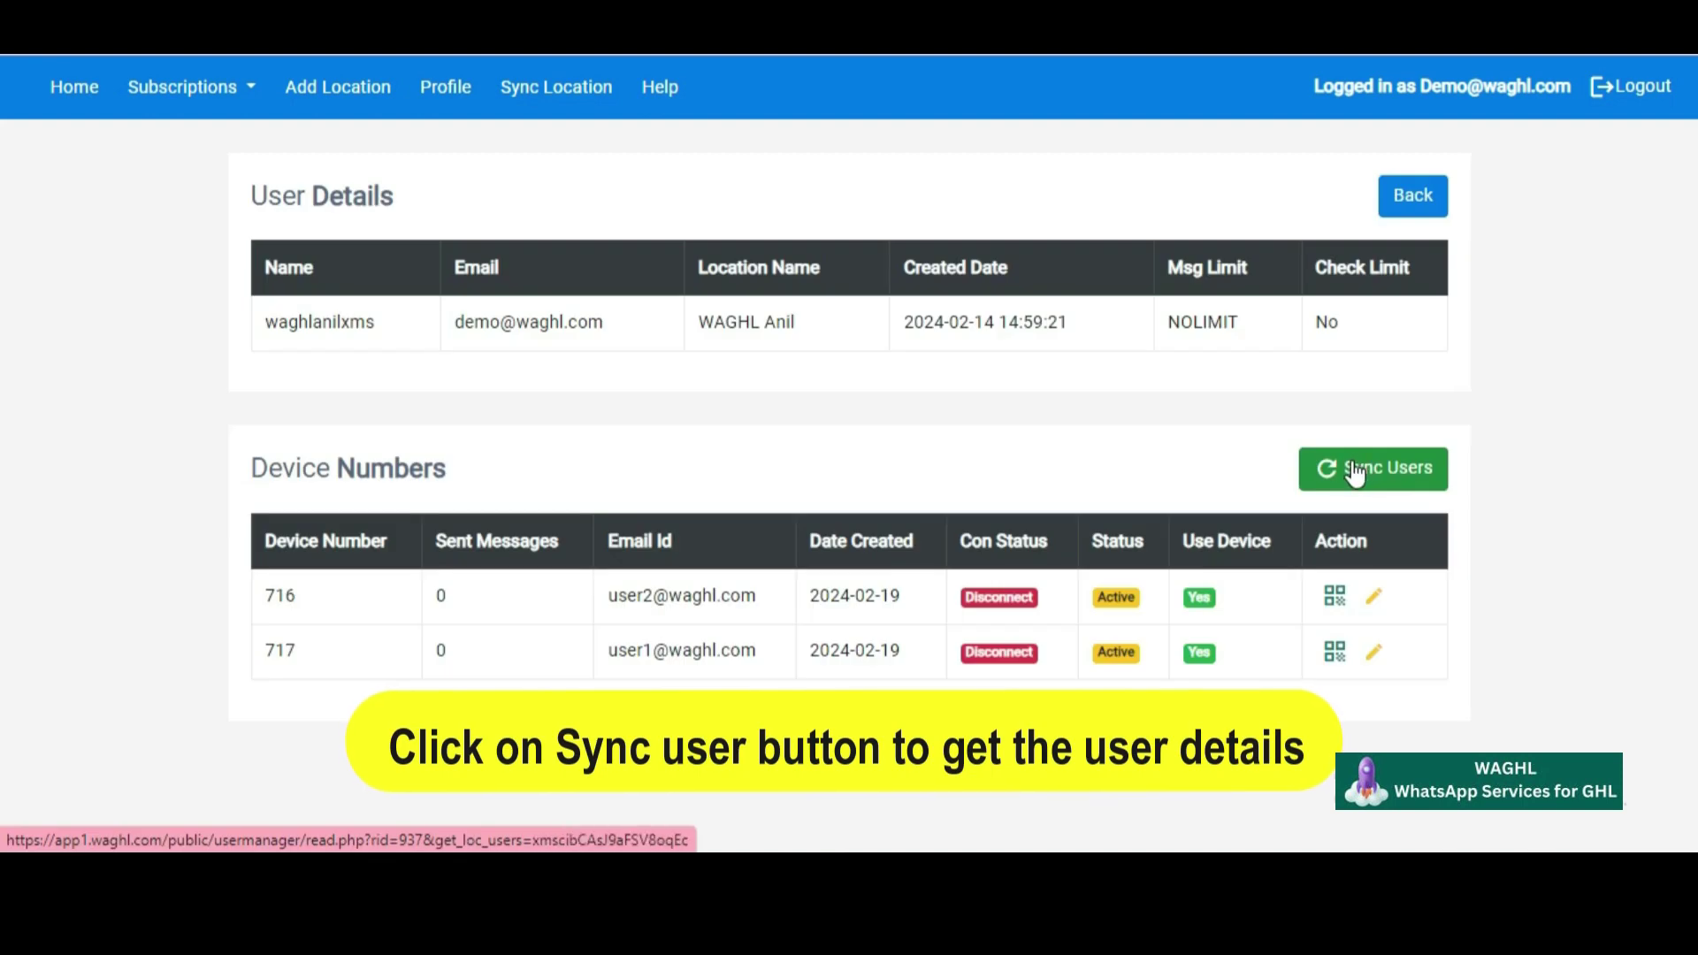
click(1355, 473)
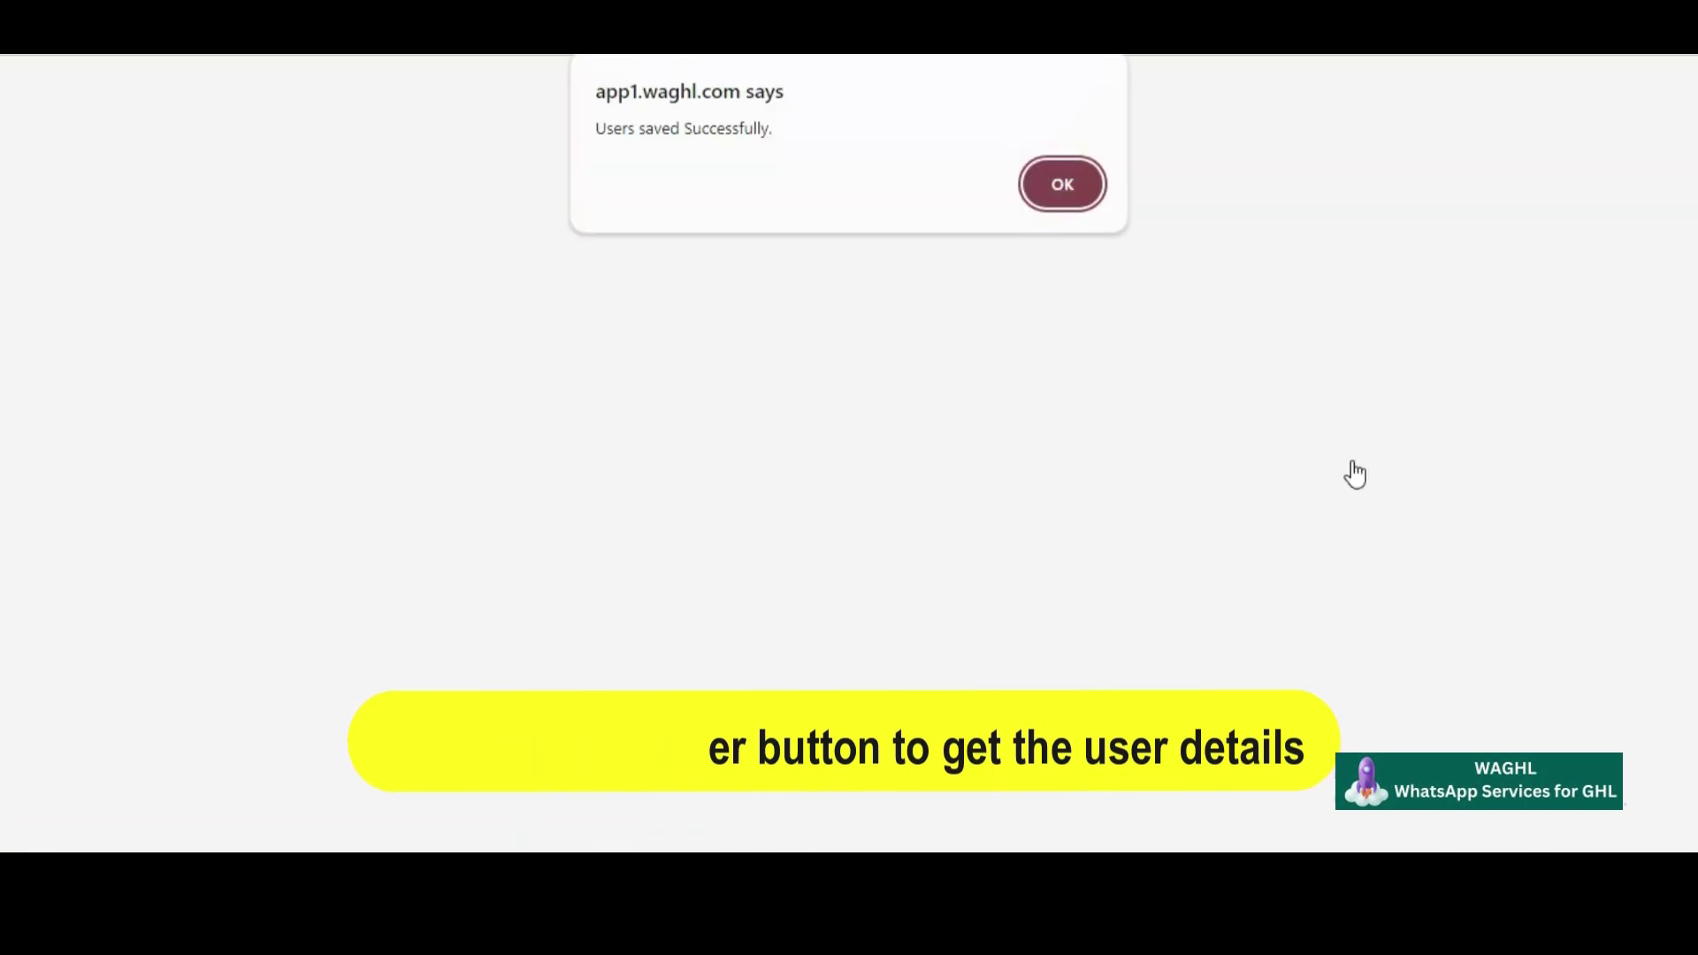
click(1083, 199)
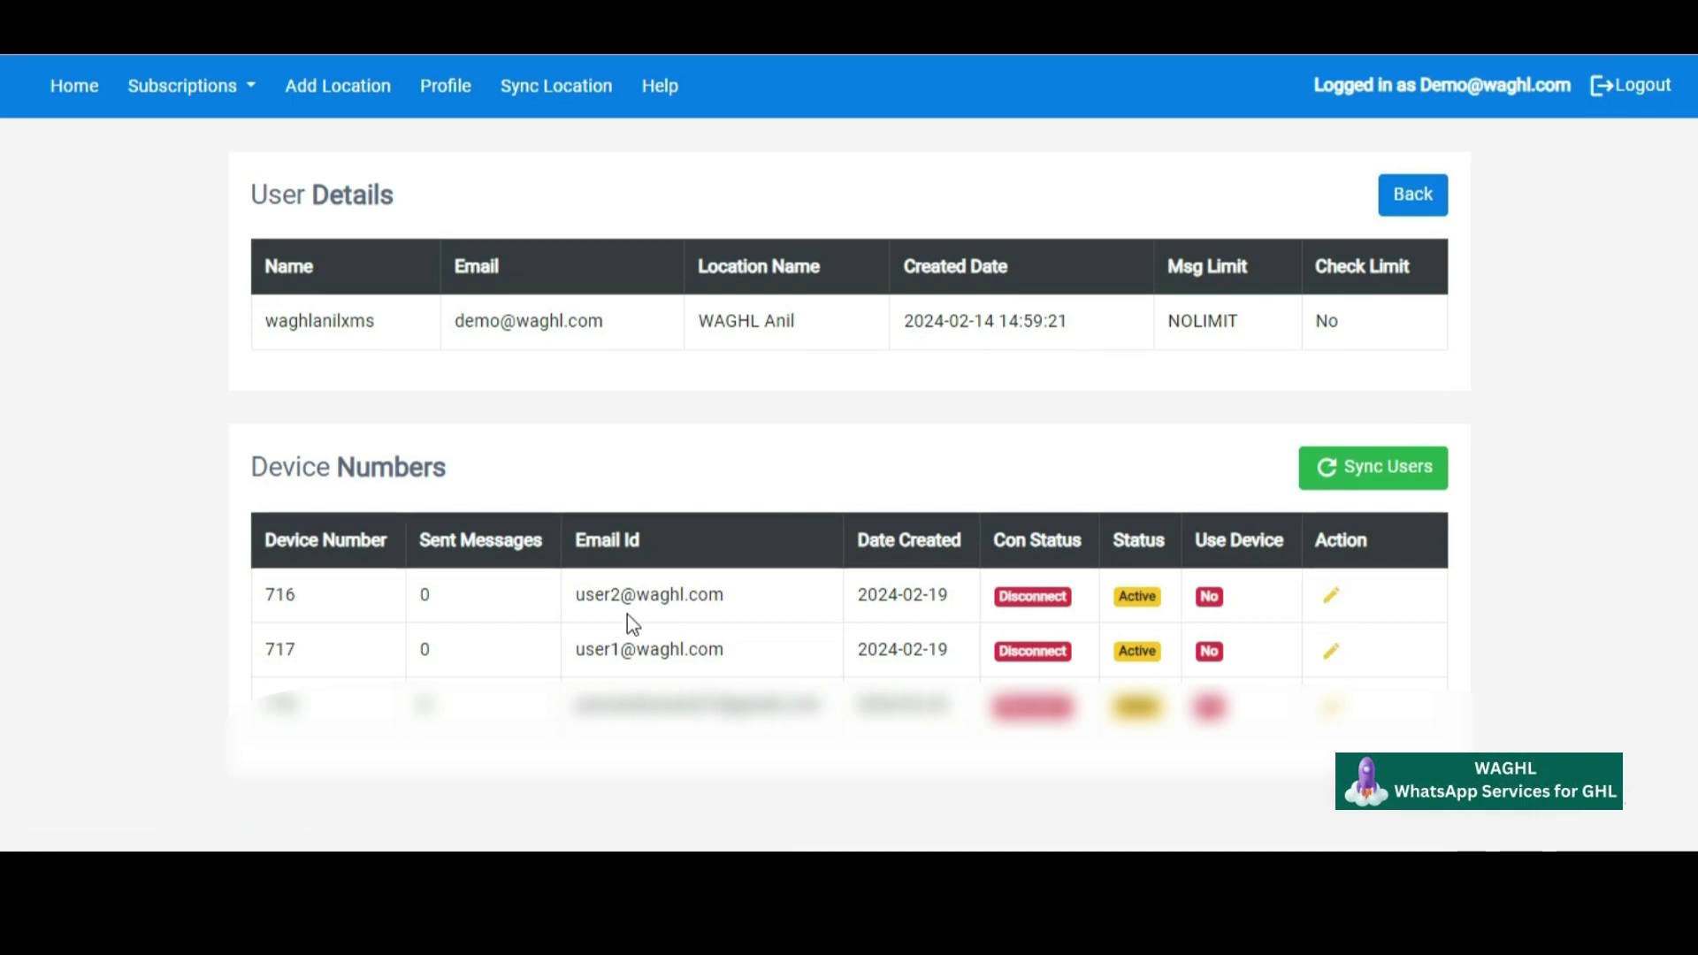
Update device 716 with Use In Multi User set to Yes
click(1340, 604)
click(817, 310)
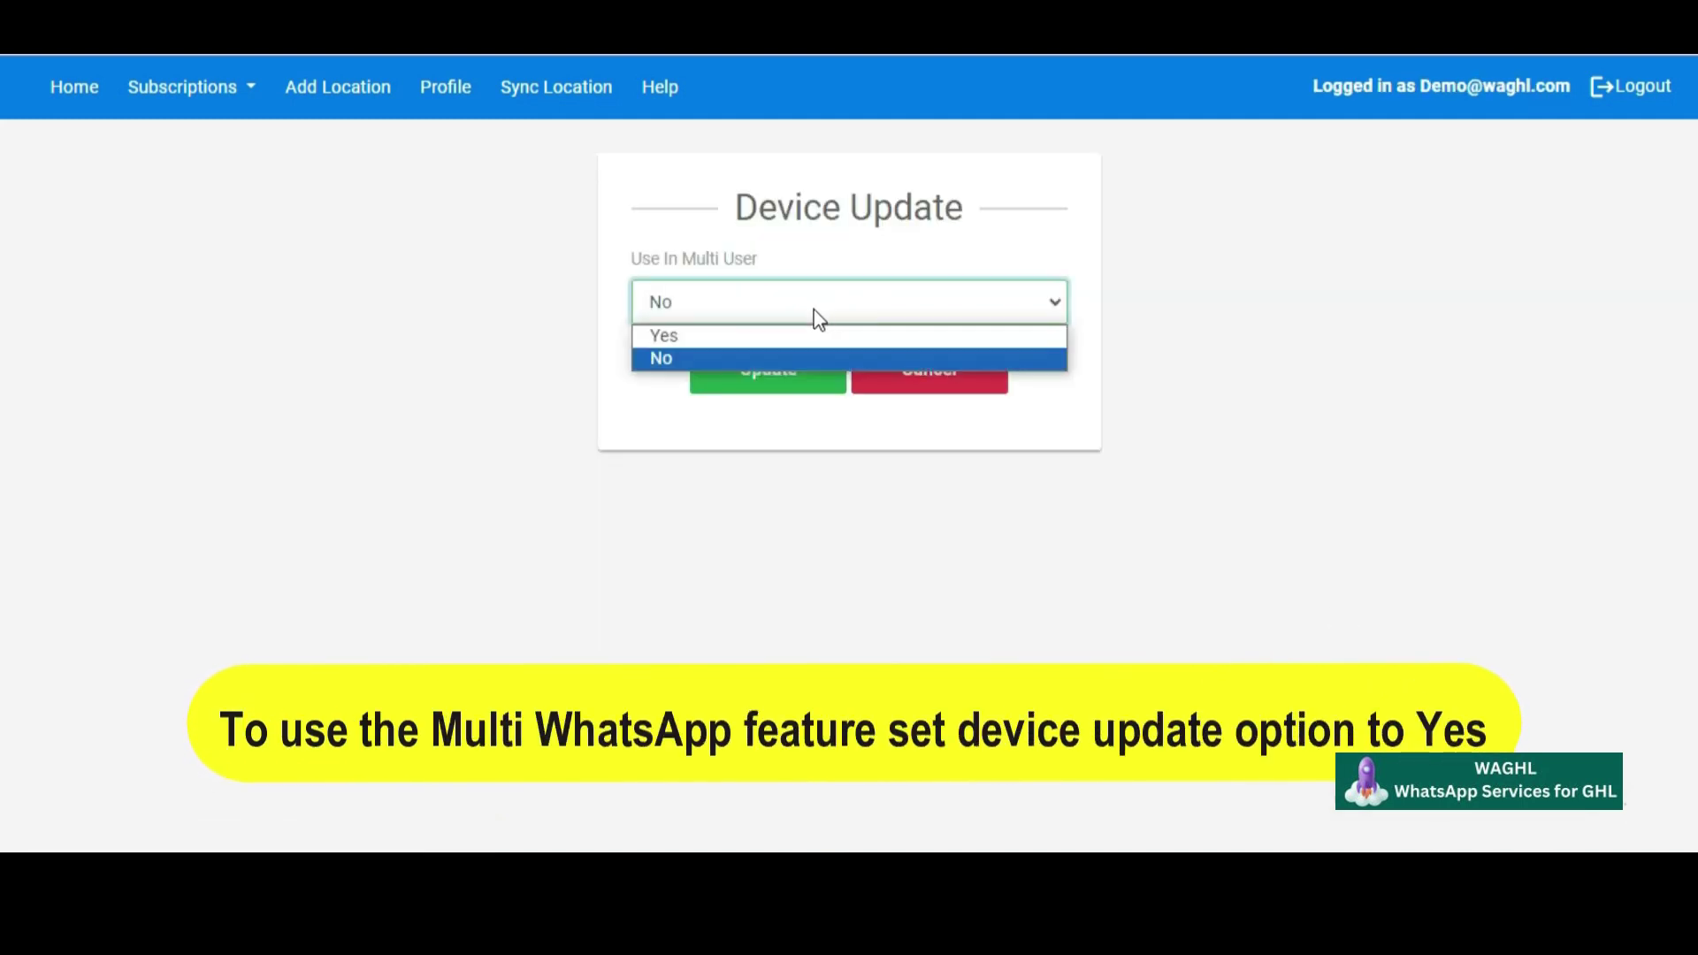
click(701, 335)
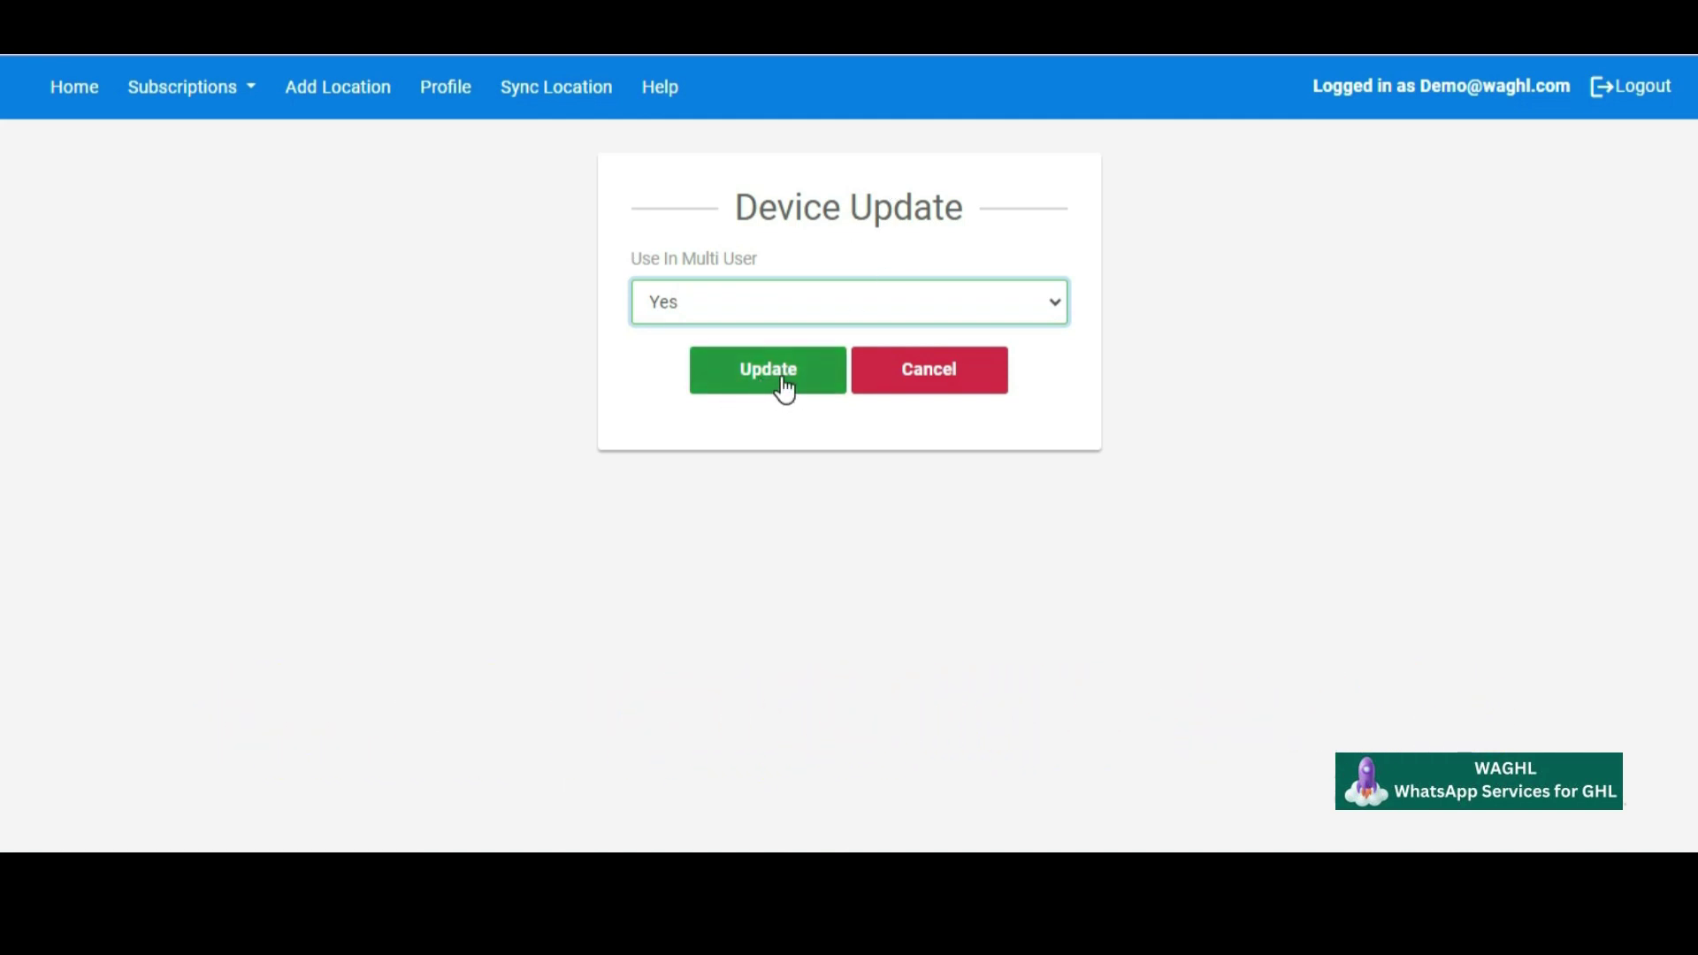
click(814, 389)
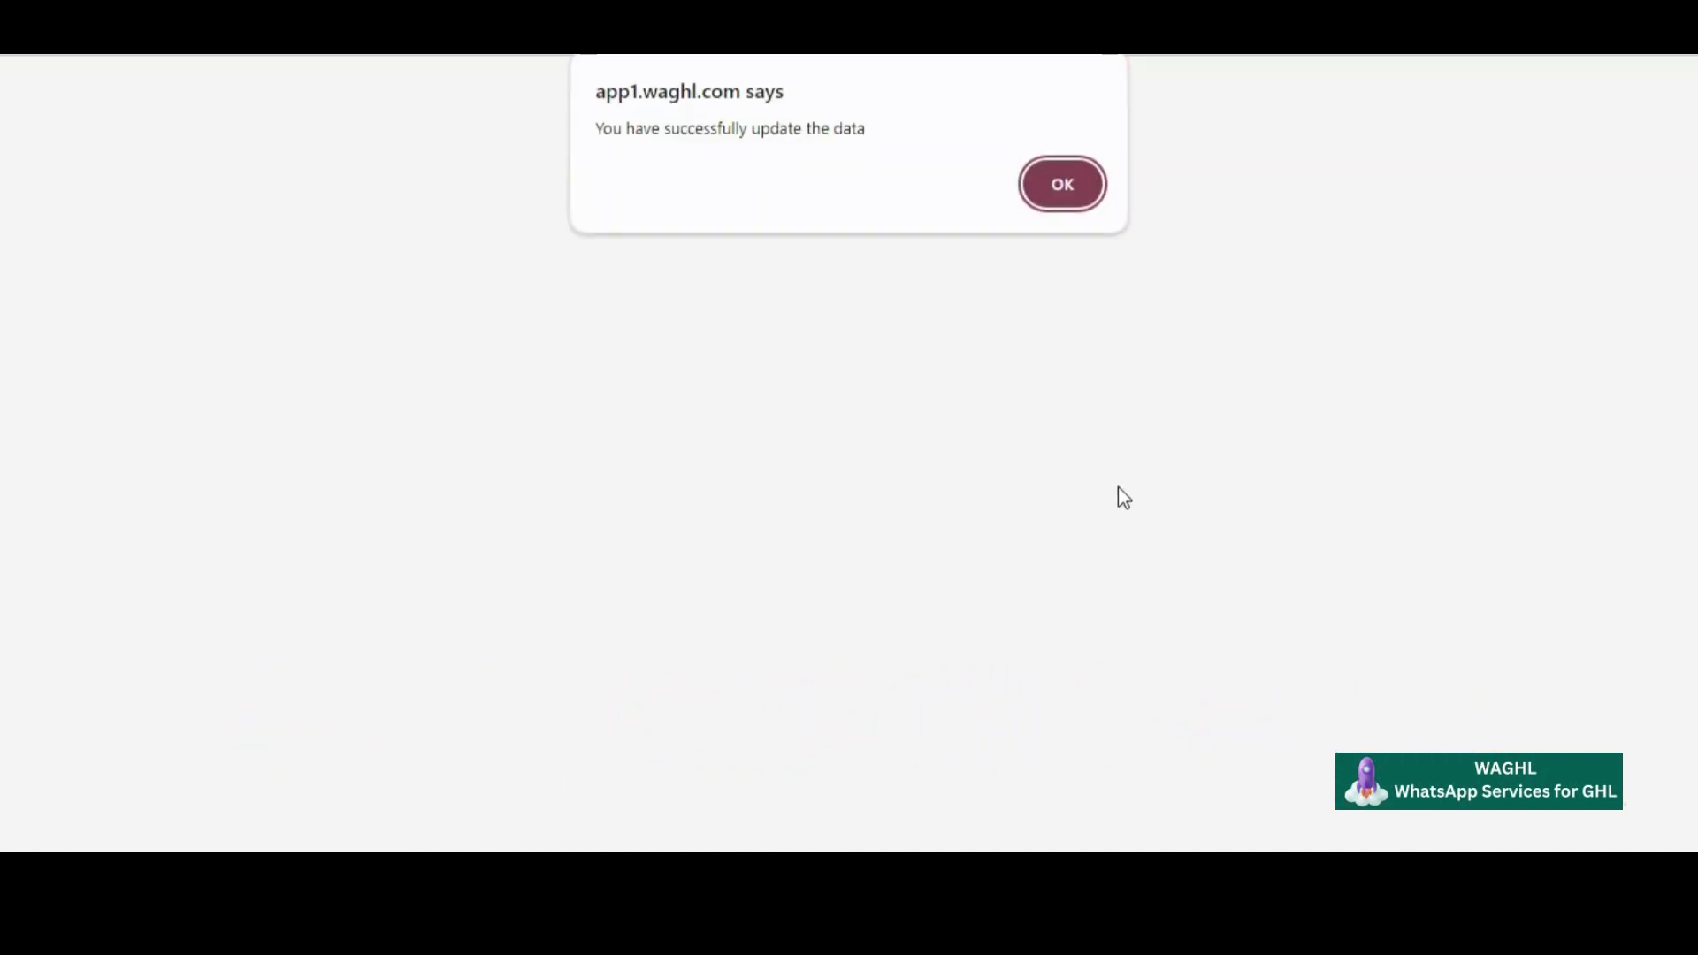
click(1061, 185)
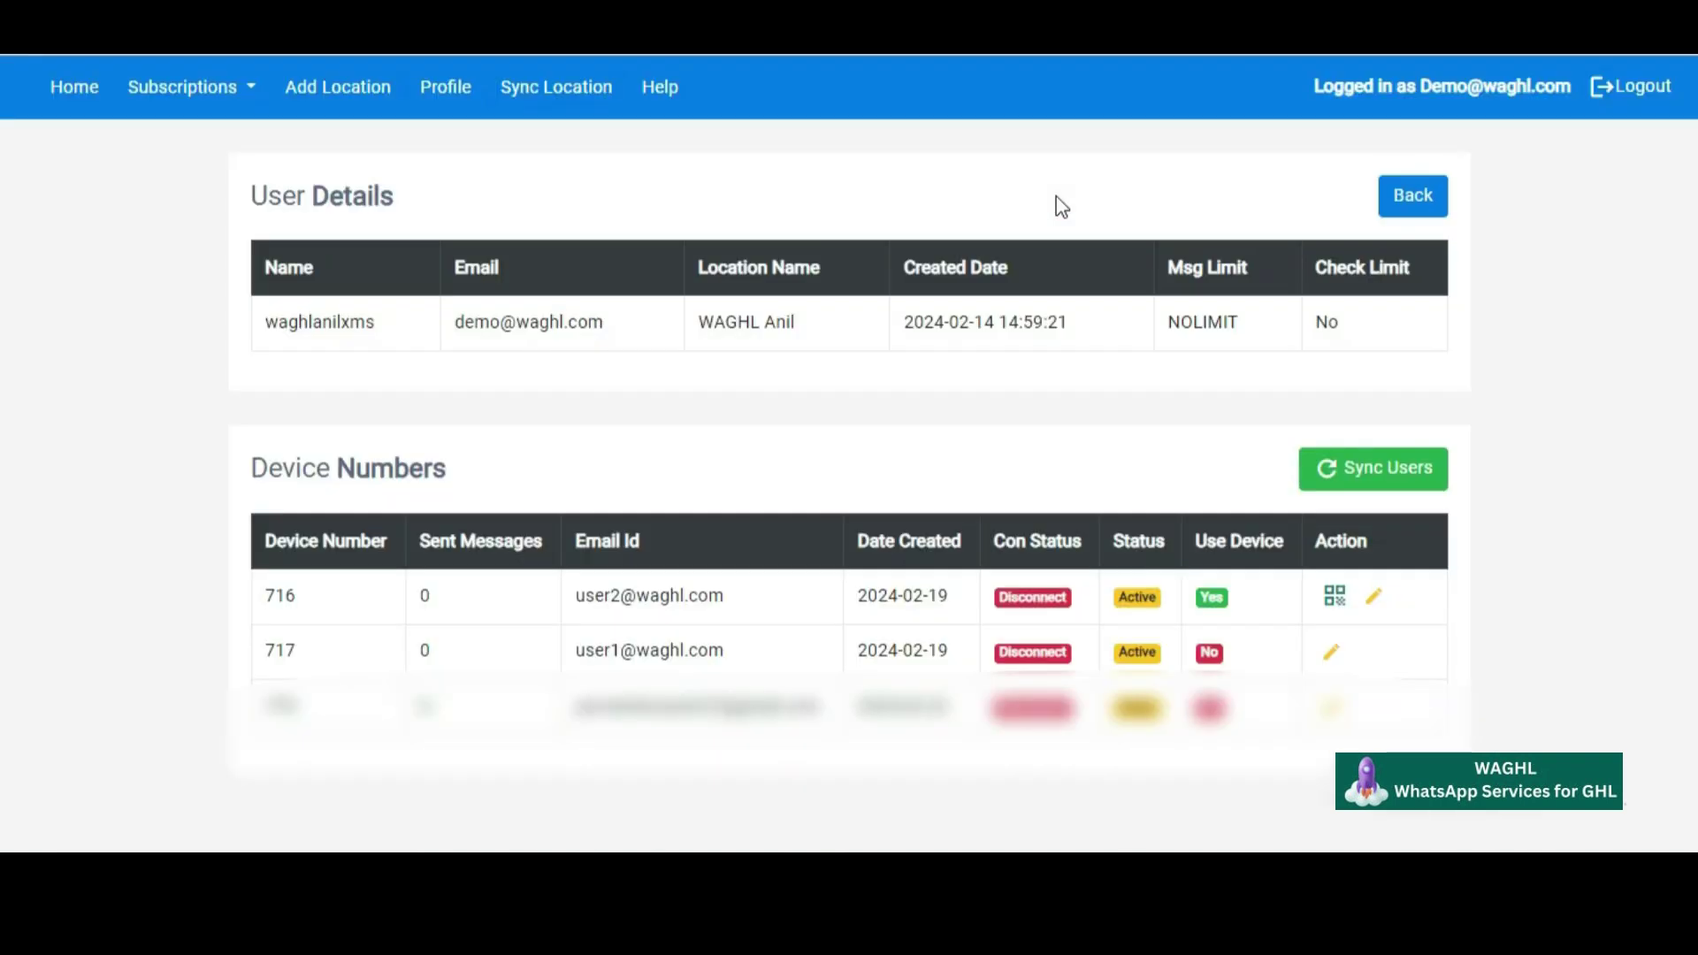
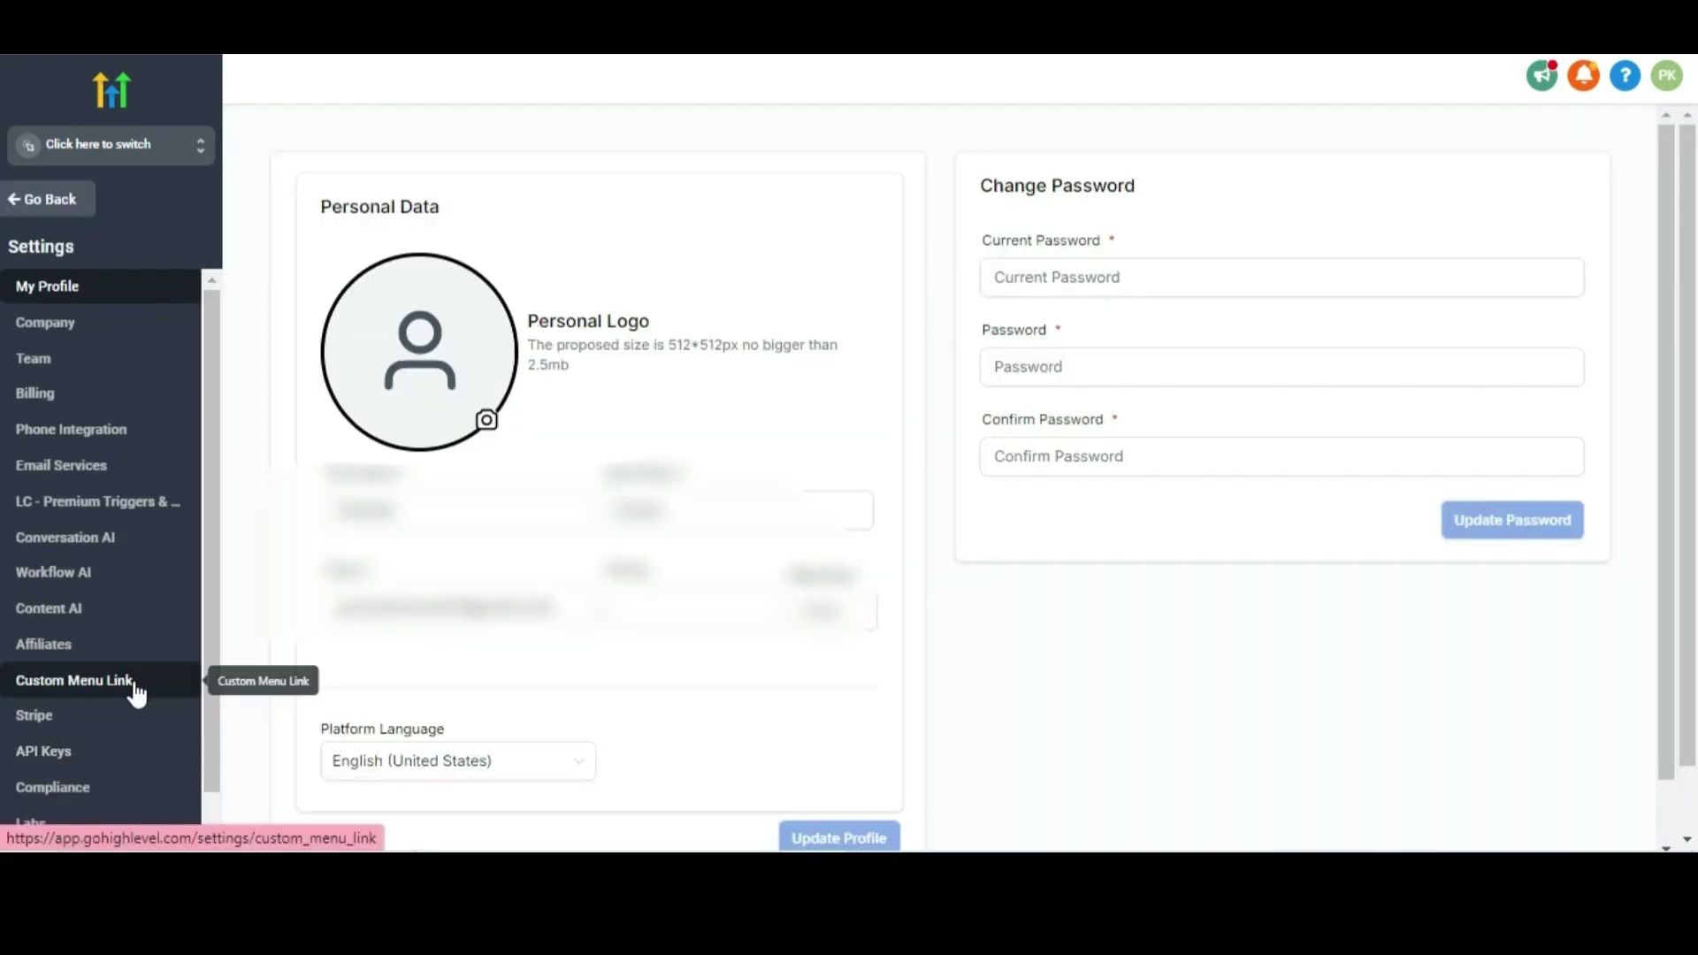
Start a new custom menu link in the GoHighLevel agency settings and search the link icons for "what"
click(136, 685)
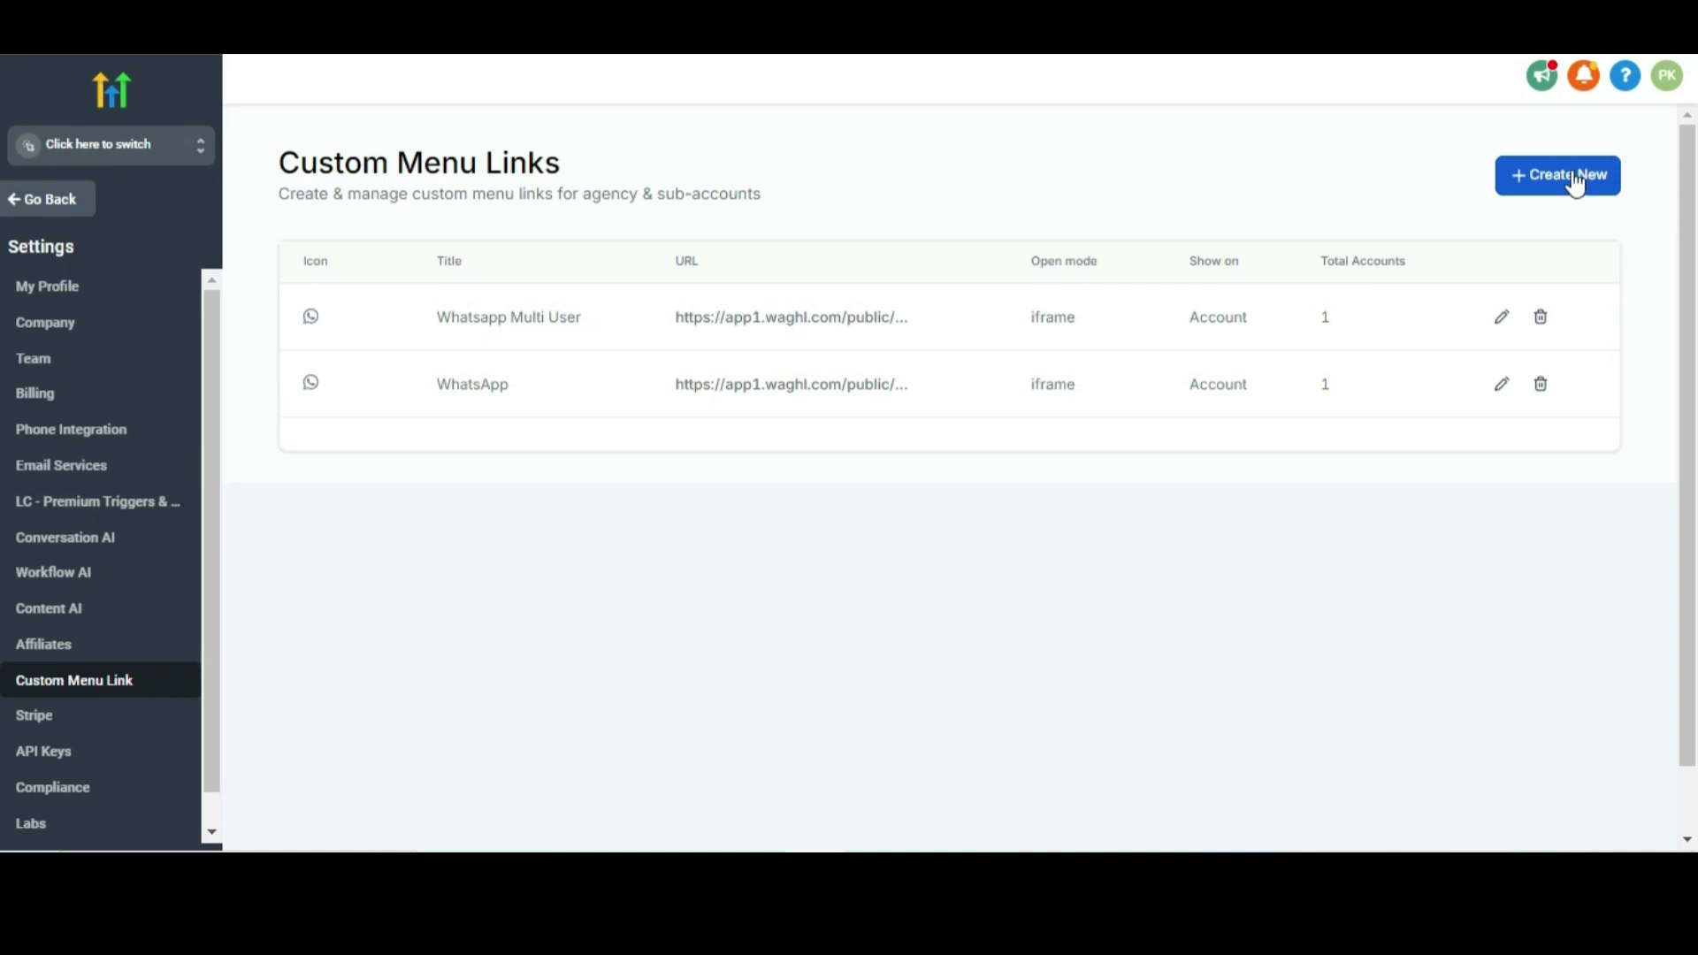
click(1546, 179)
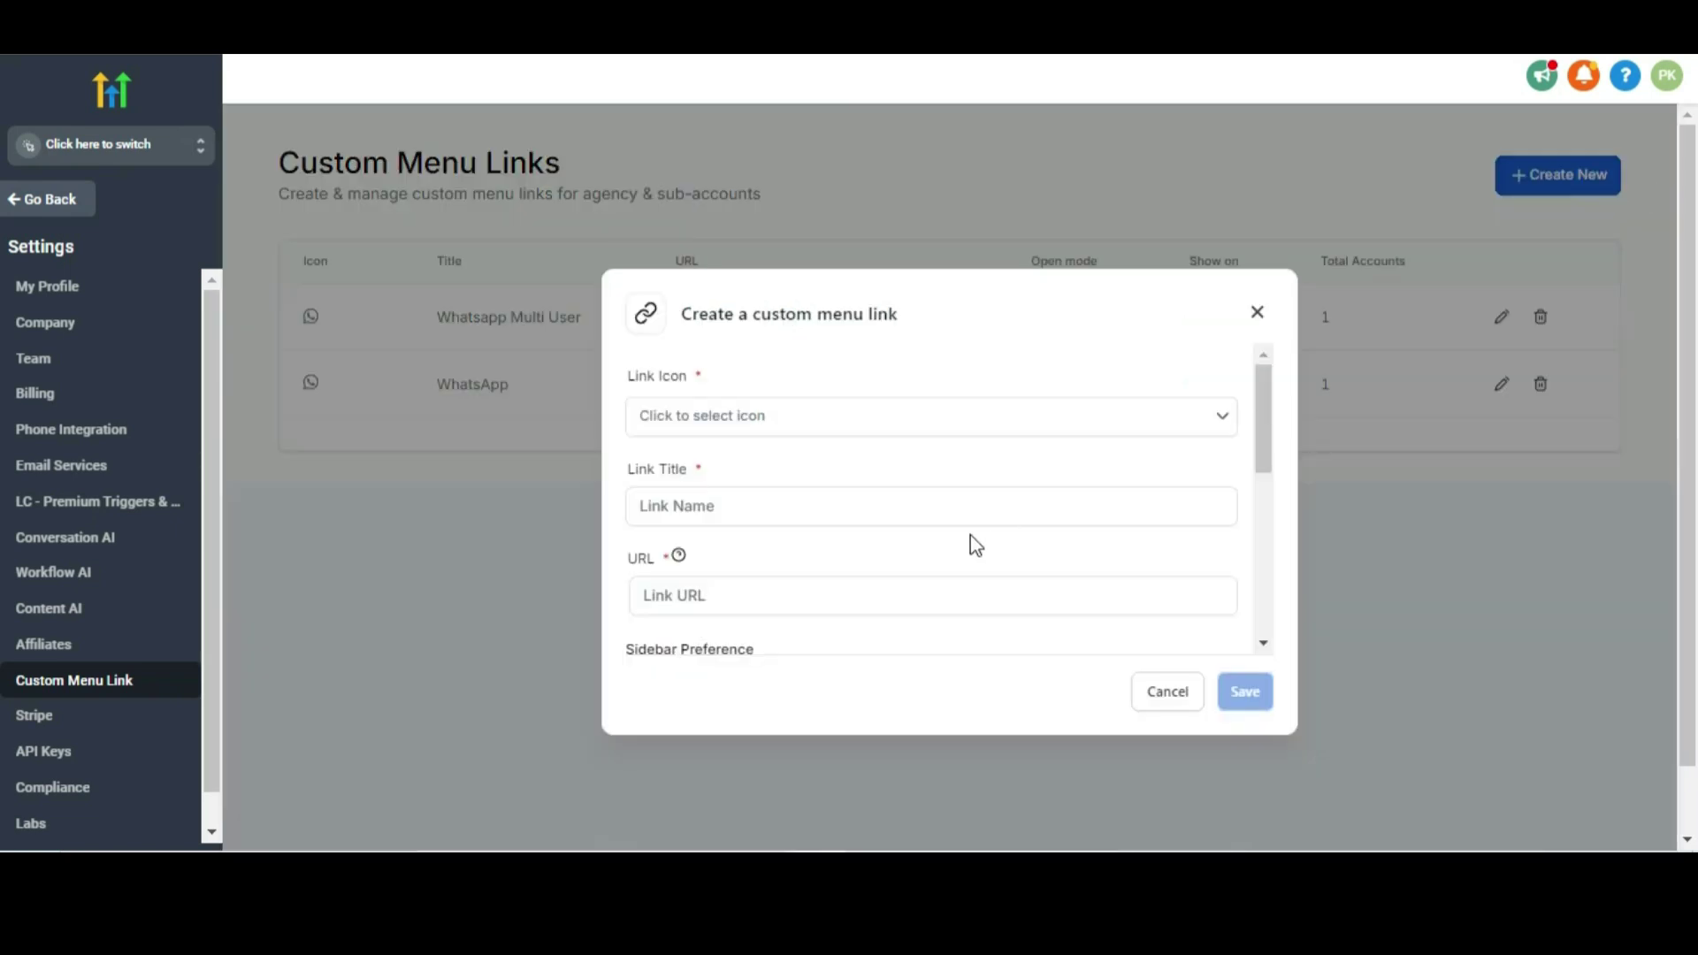
click(695, 416)
text(what)
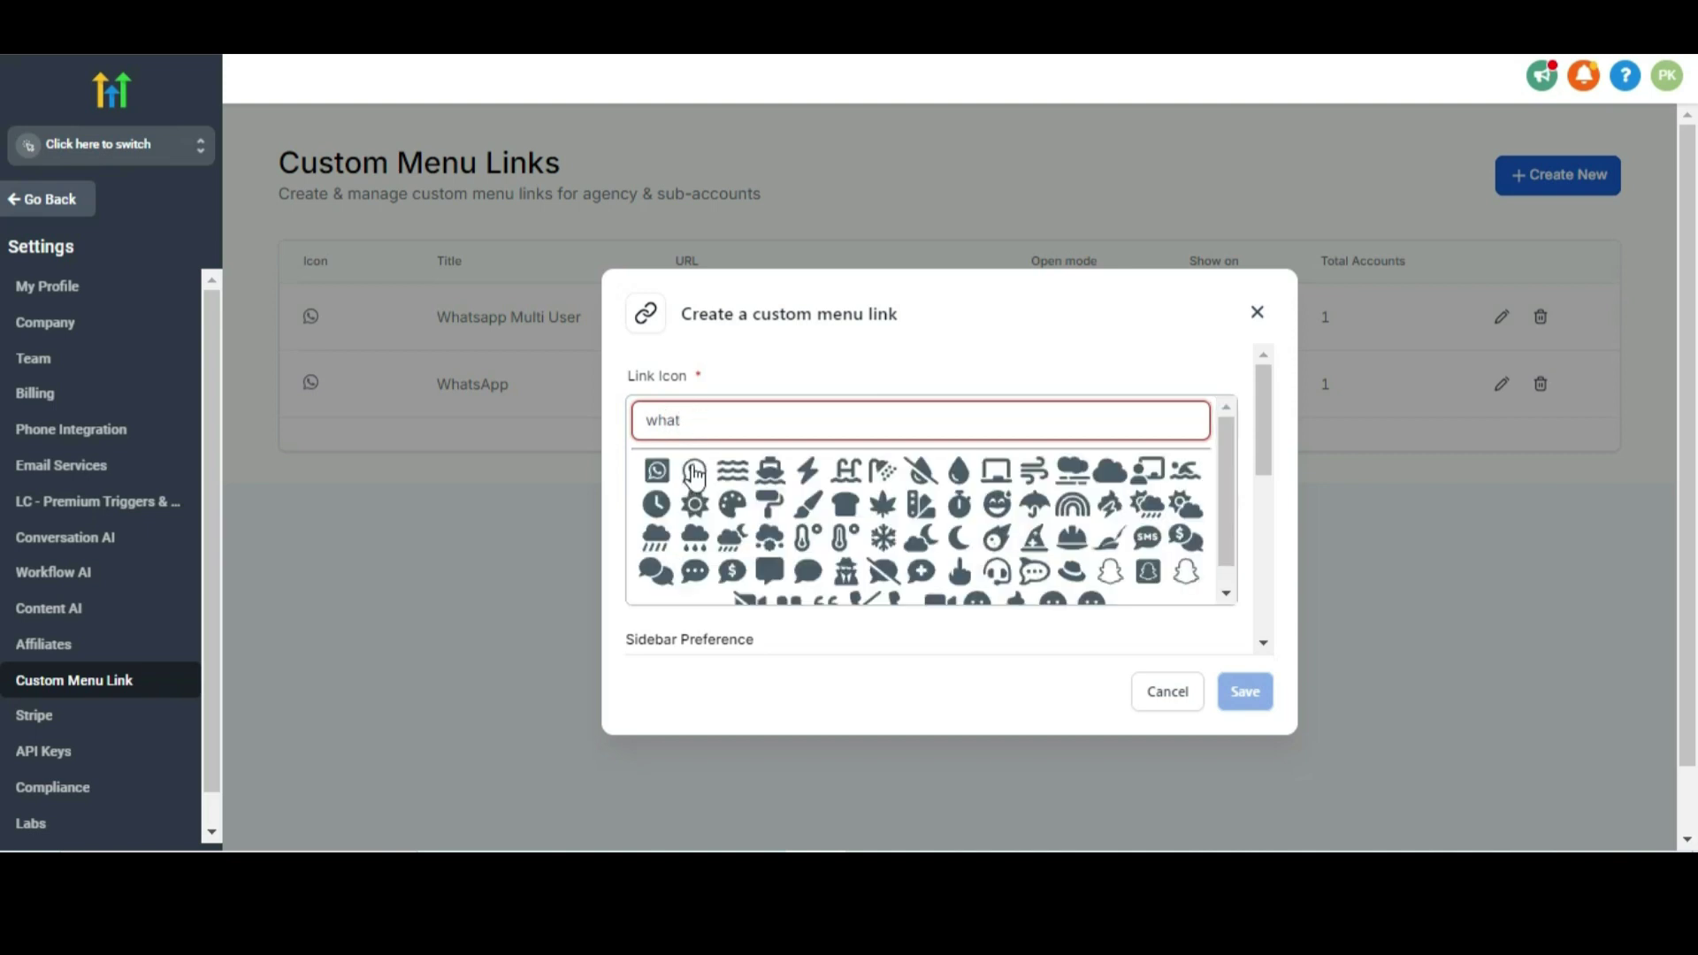
key(Escape)
Enter "WhatsApp multi user" as the title of the new custom menu link
click(685, 522)
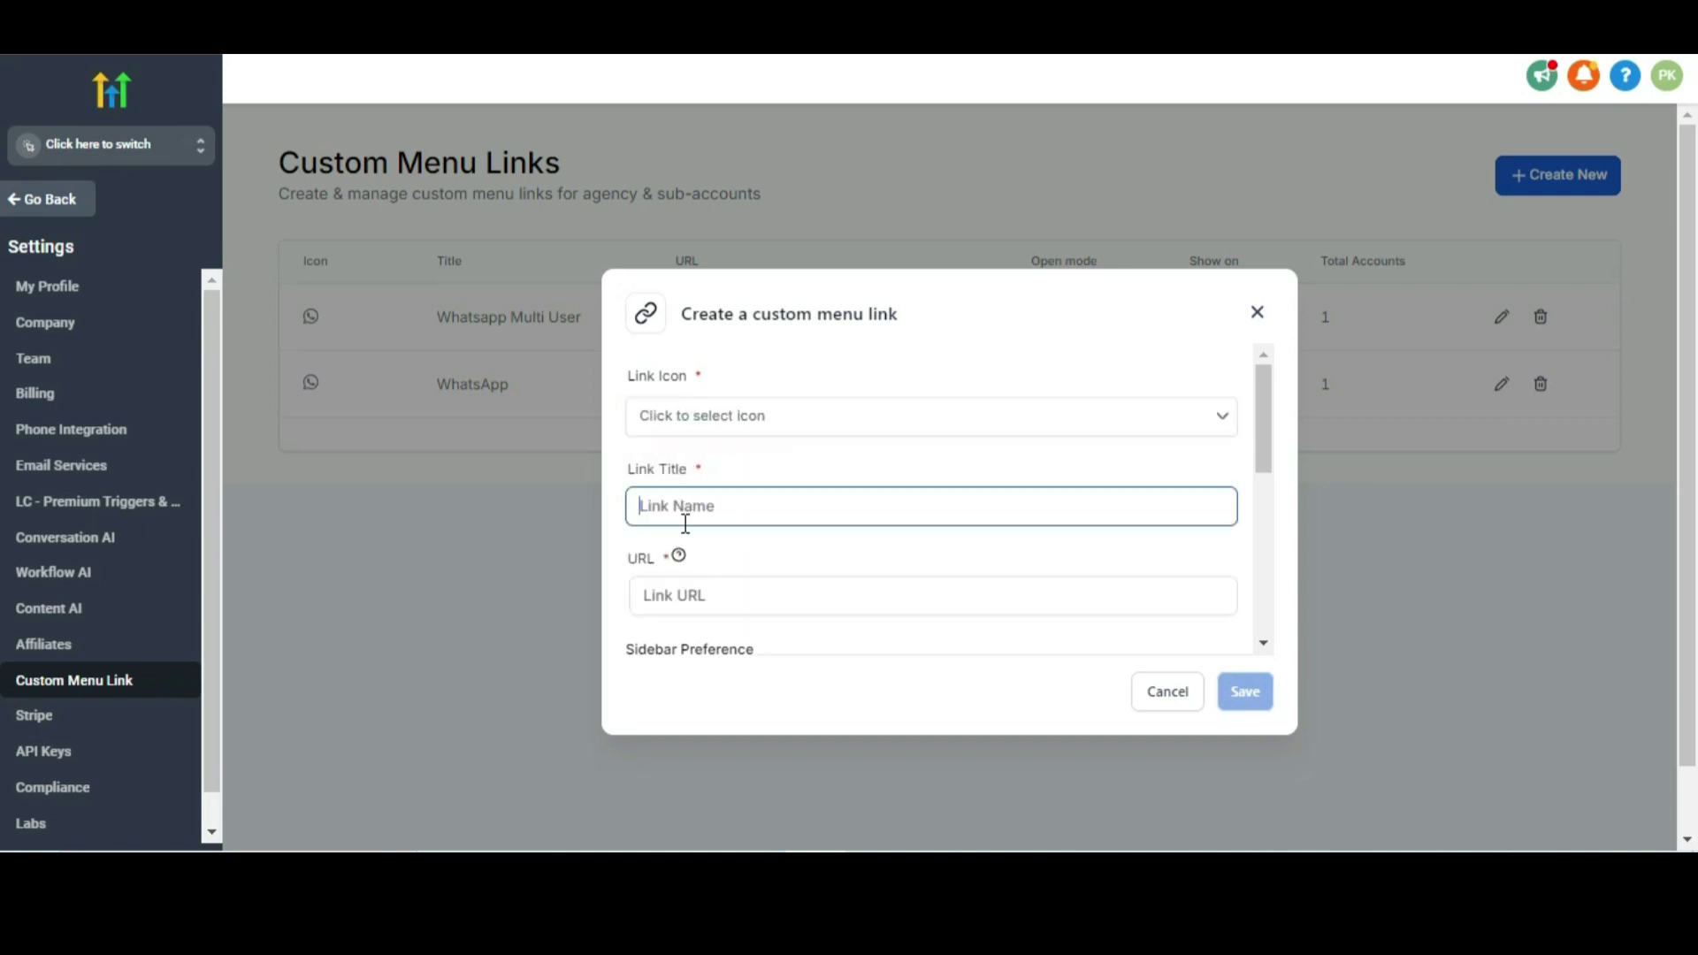
text(whatsApp mult)
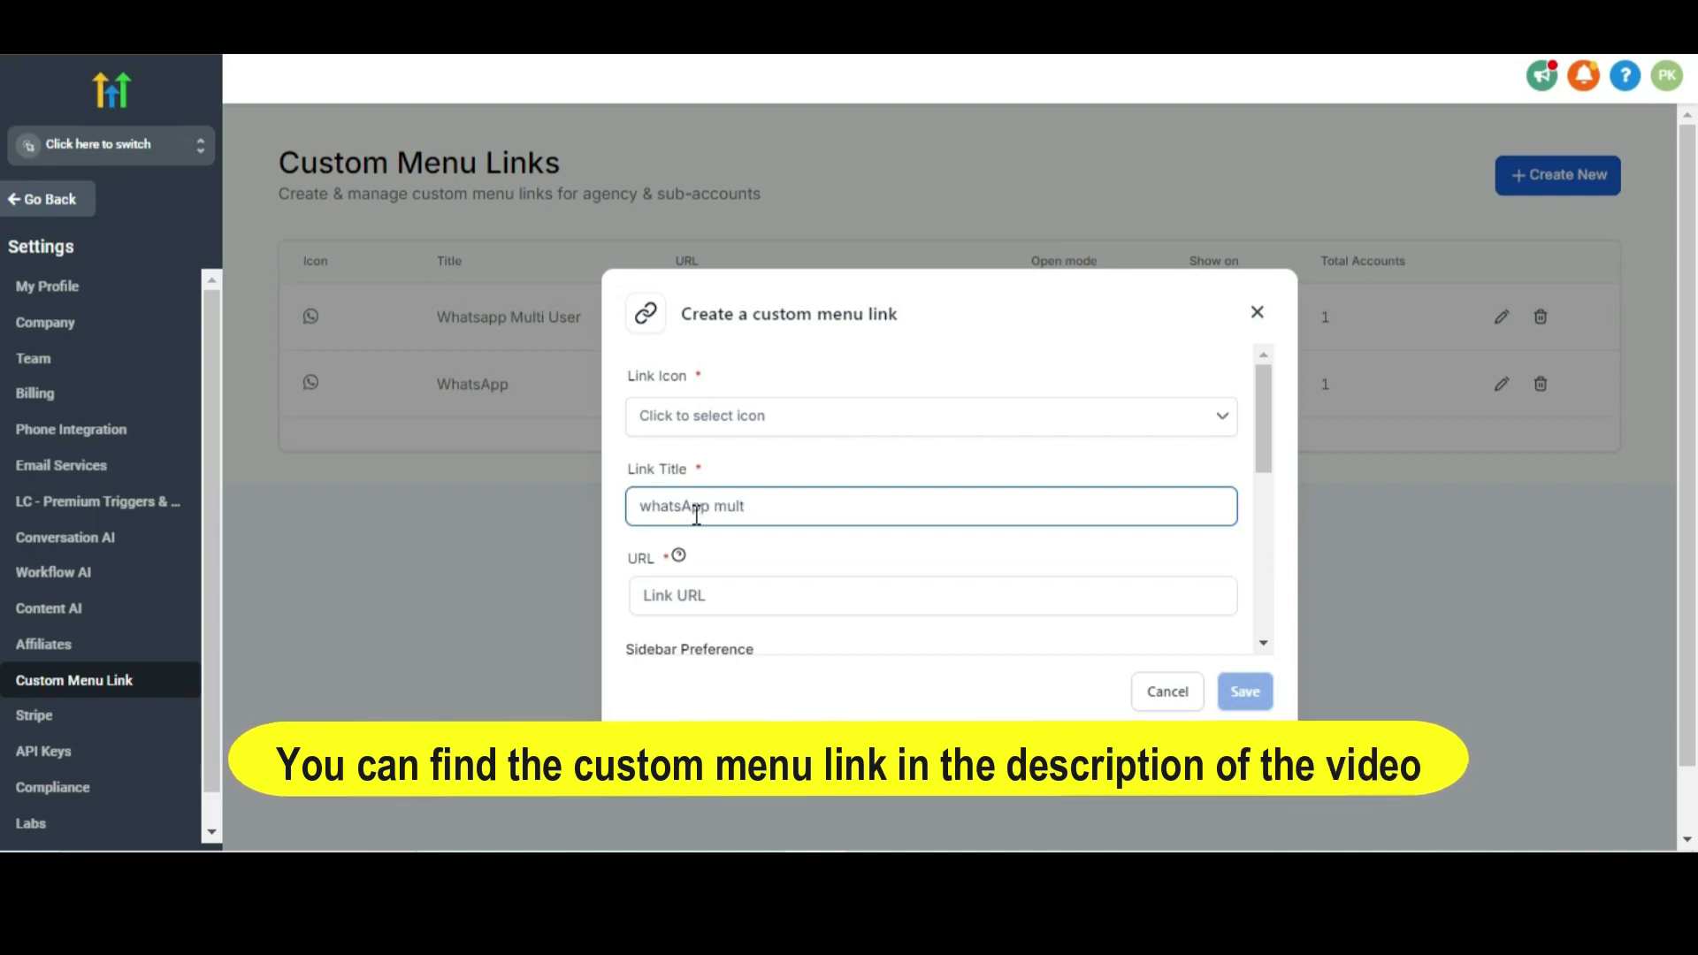
text(i user)
double_click(697, 506)
text(WhatsApp)
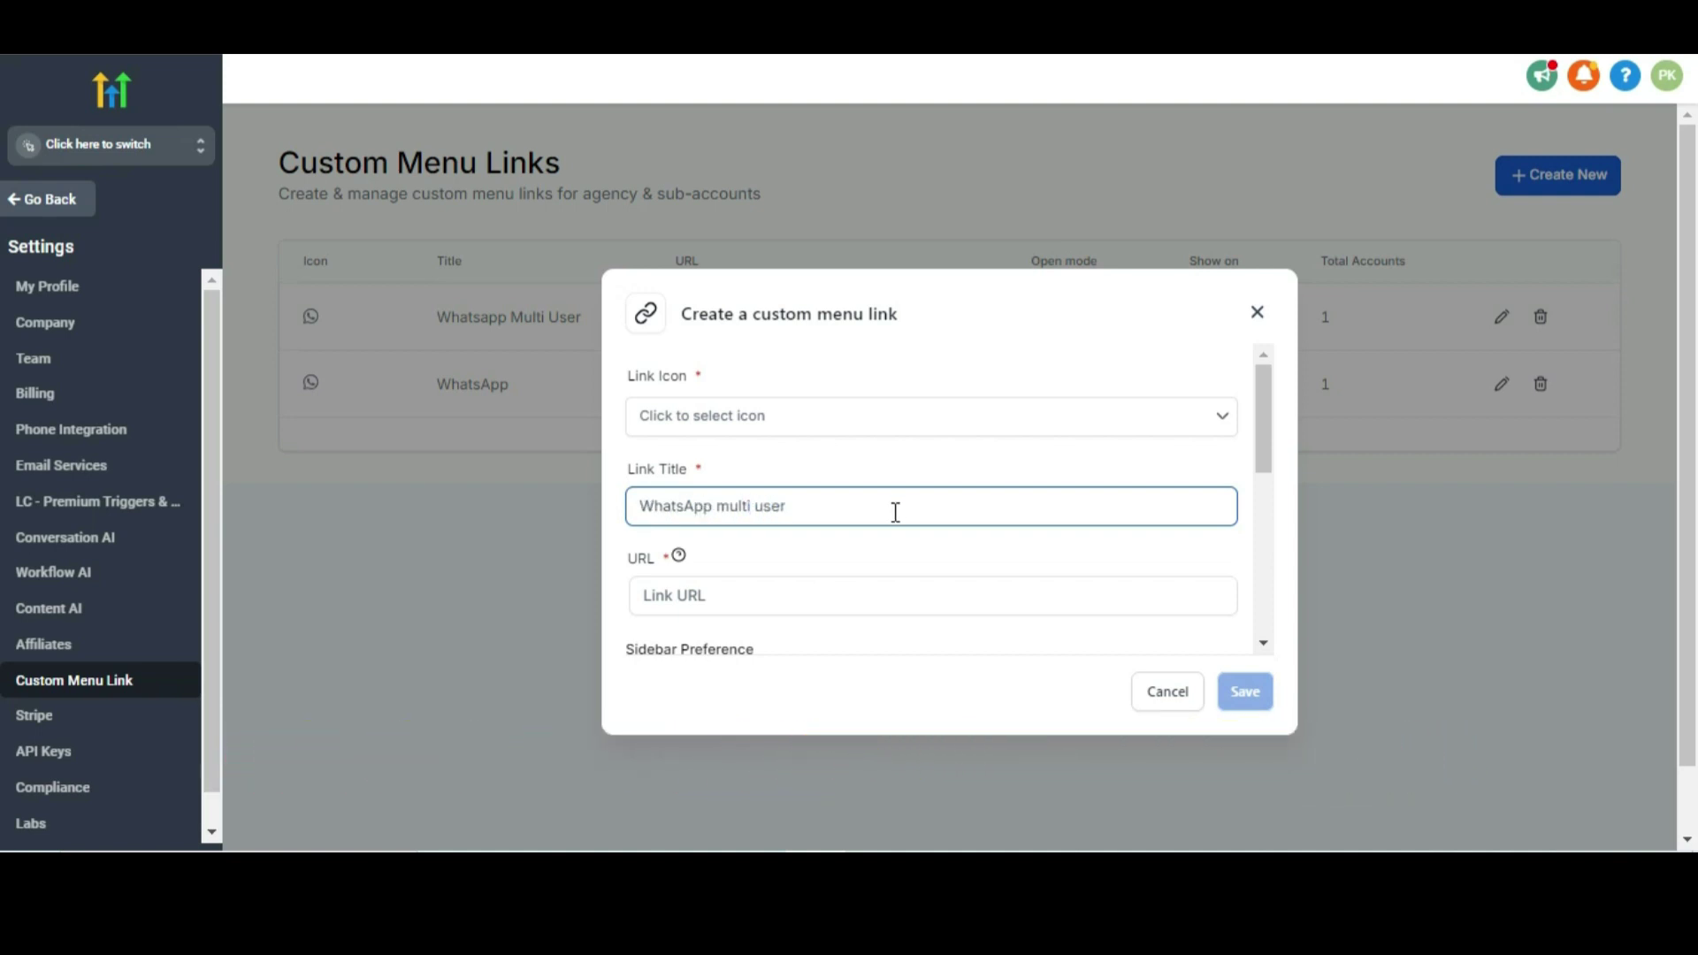
click(766, 605)
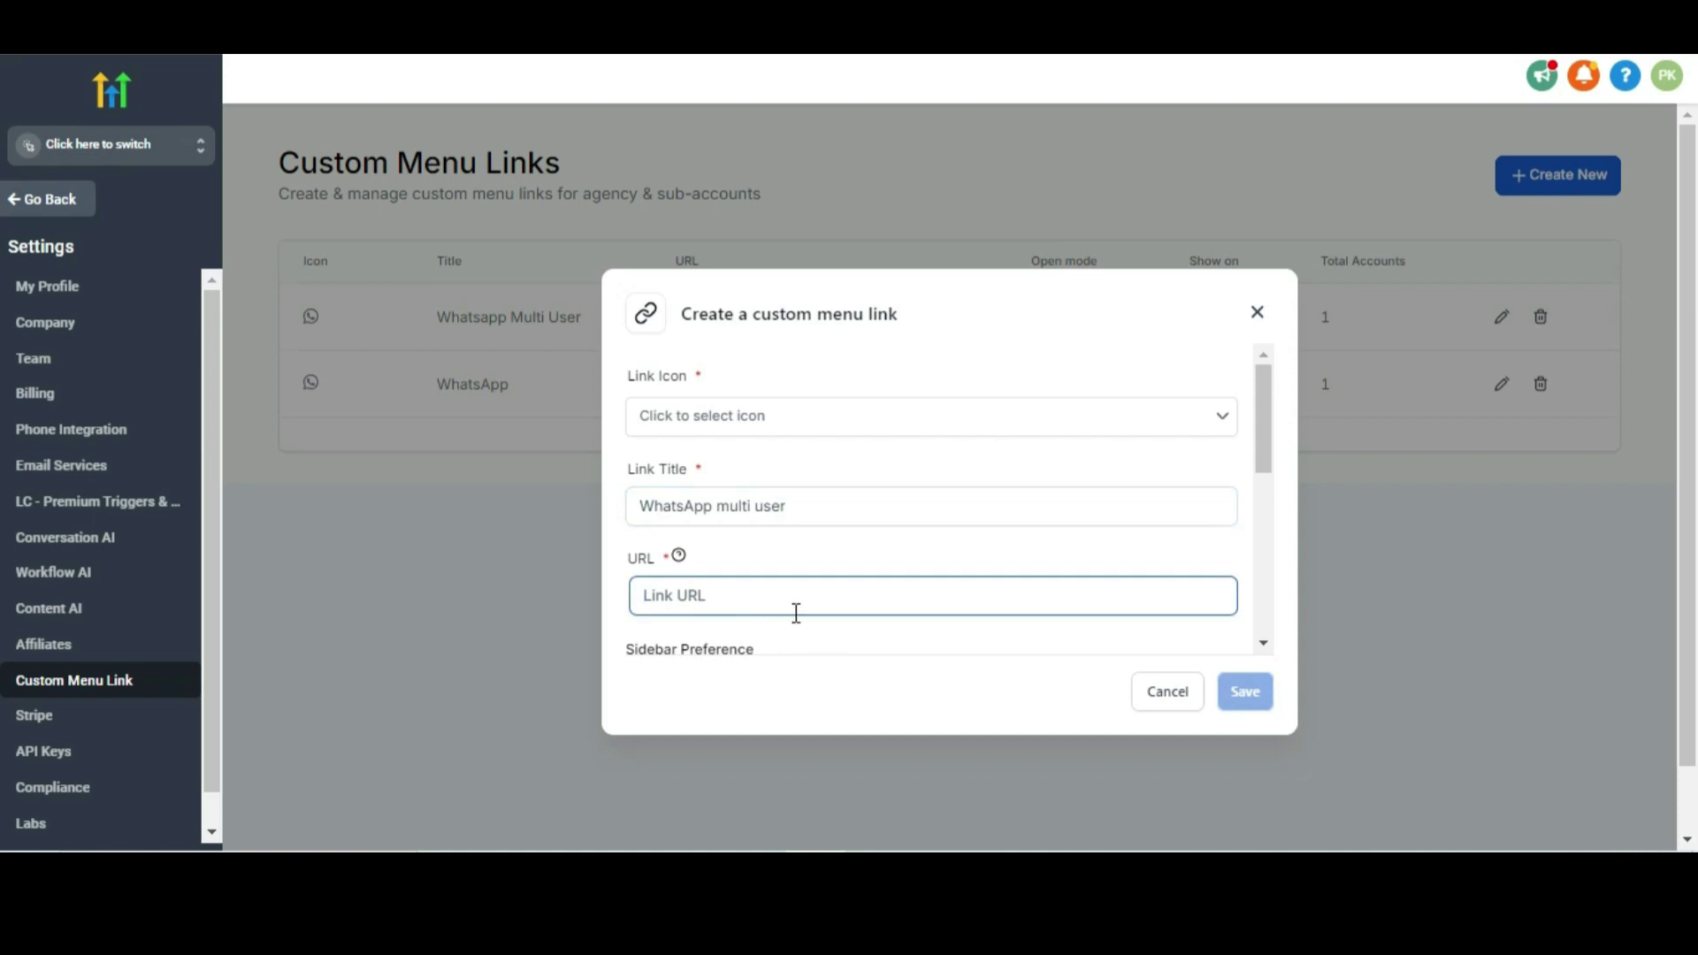
key(alt+Tab)
triple_click(1005, 481)
key(ctrl+c)
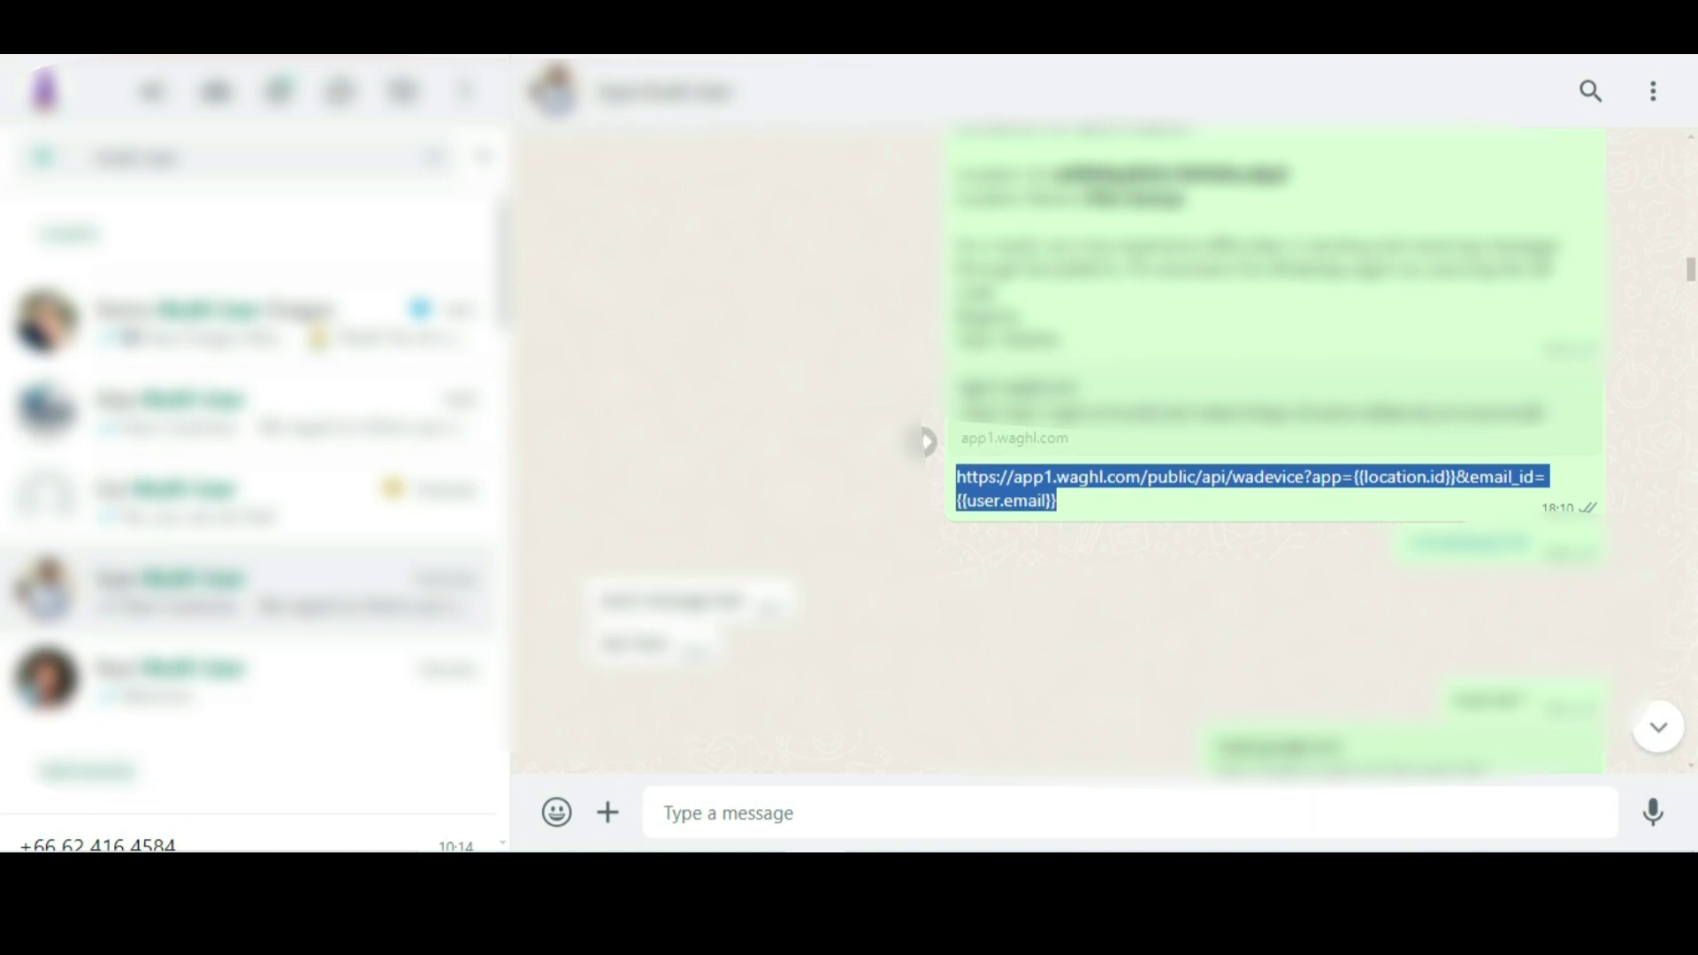
key(alt+Tab)
key(ctrl+v)
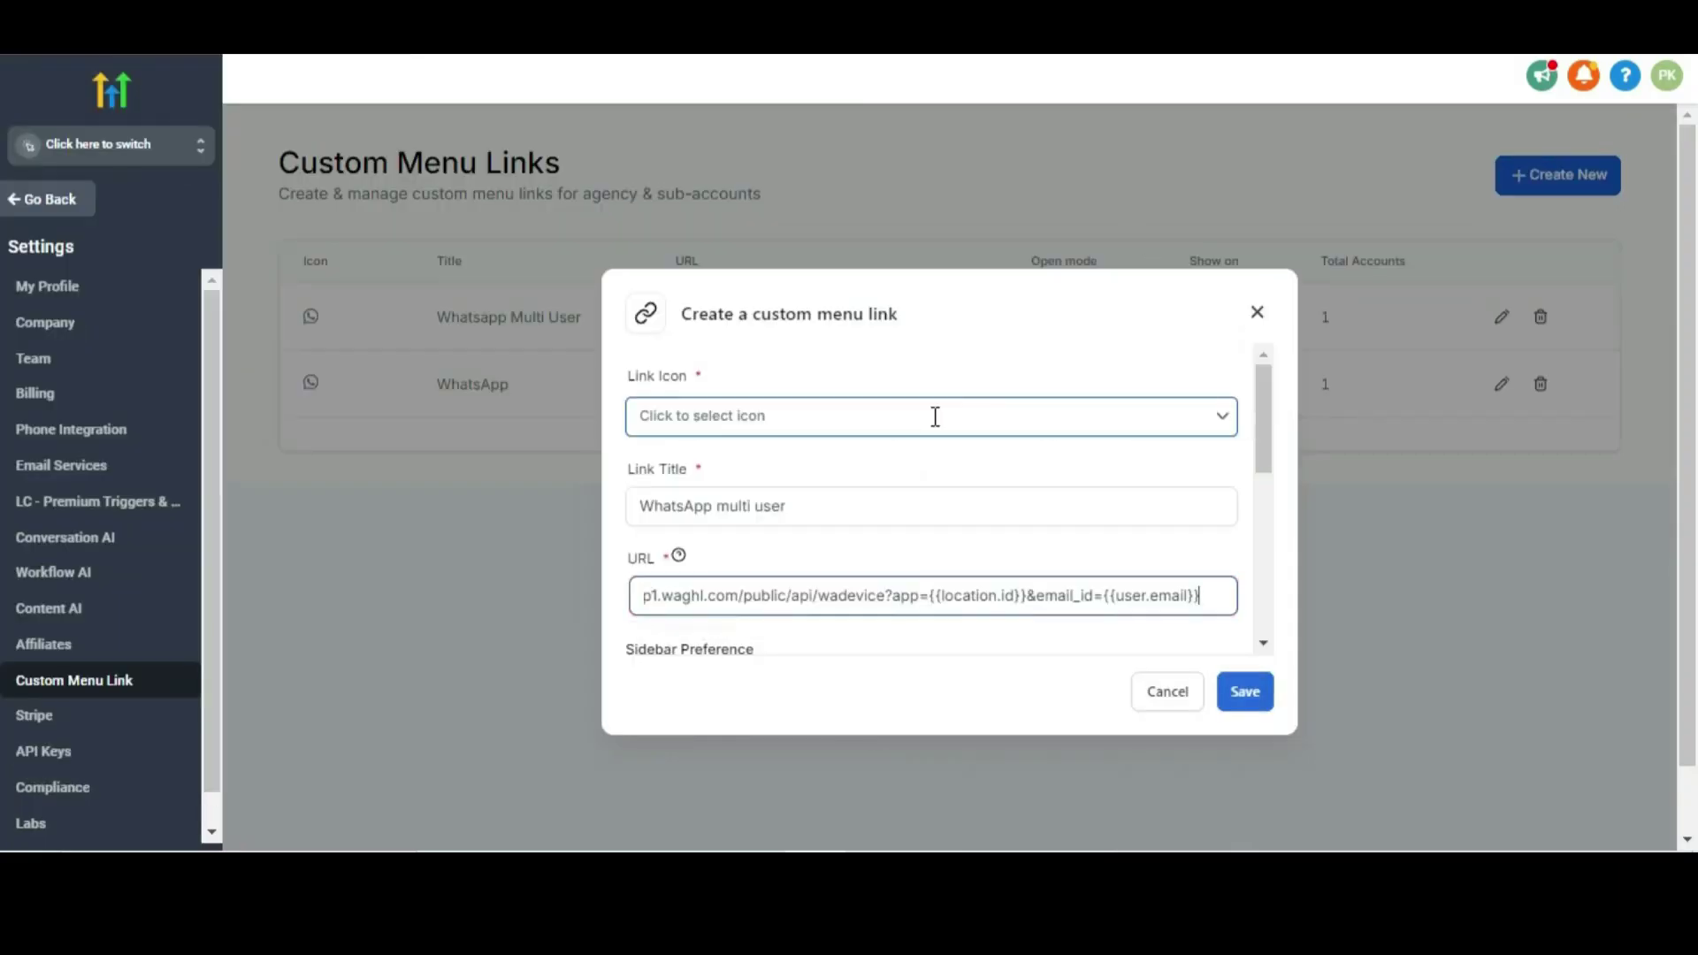
Show the new menu link only on the account sidebar, with the agency sidebar and show-to-all-accounts options switched off
scroll(672, 513, down, 3)
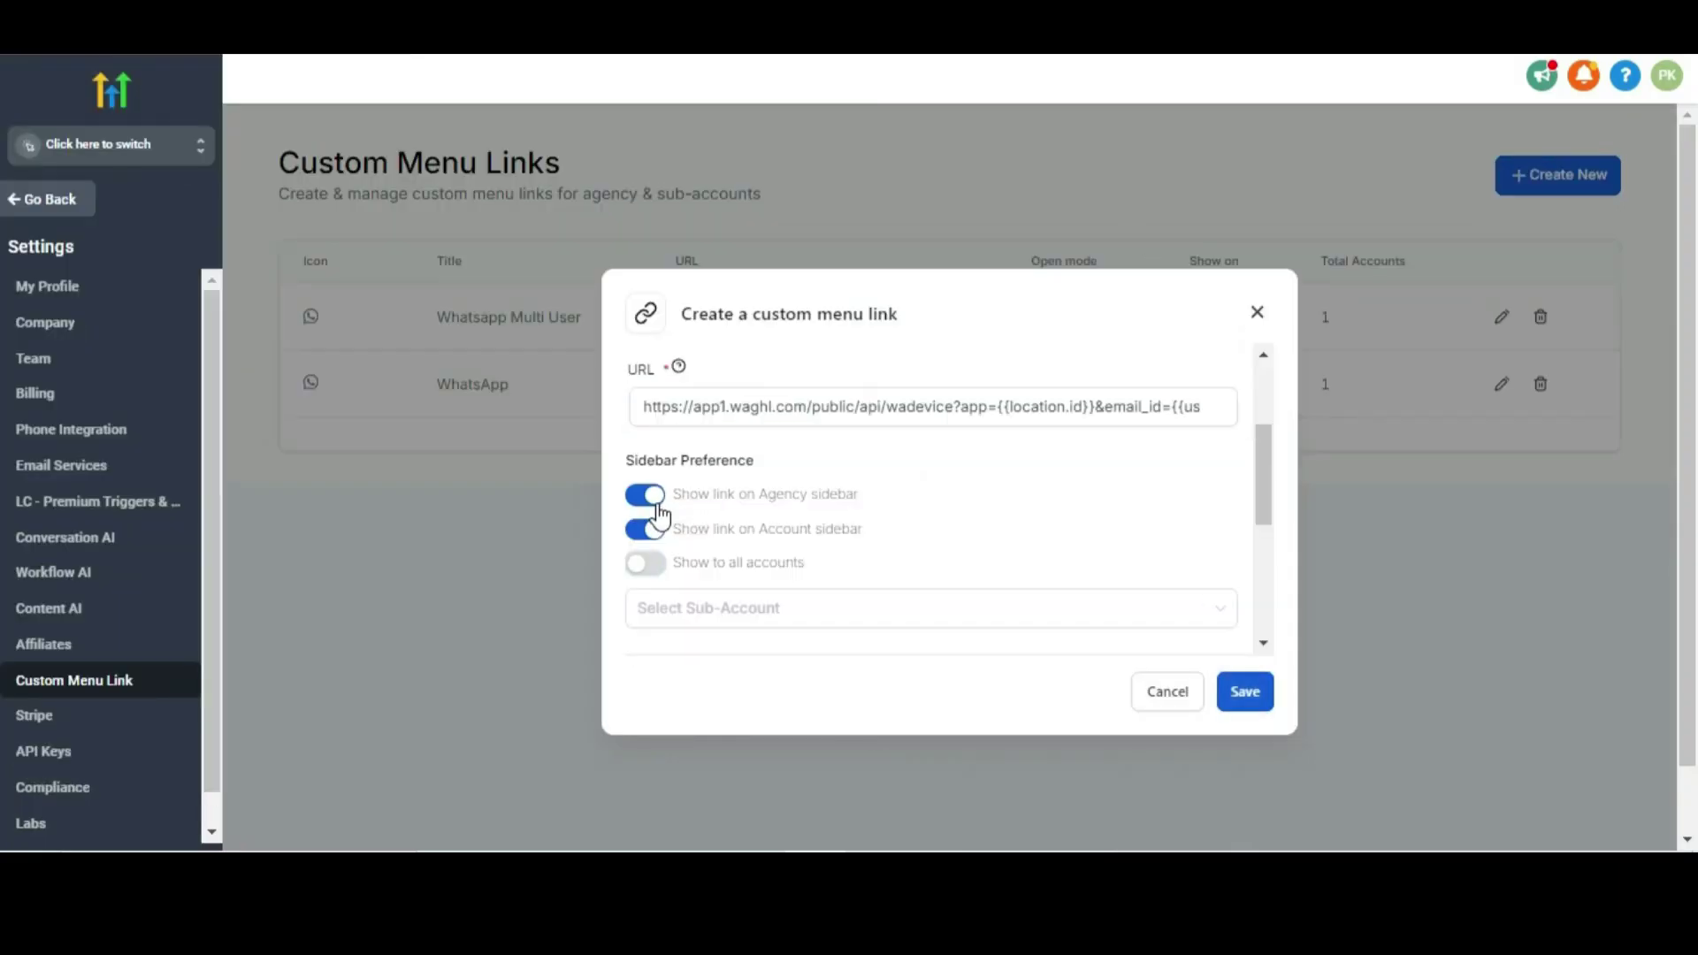
click(761, 562)
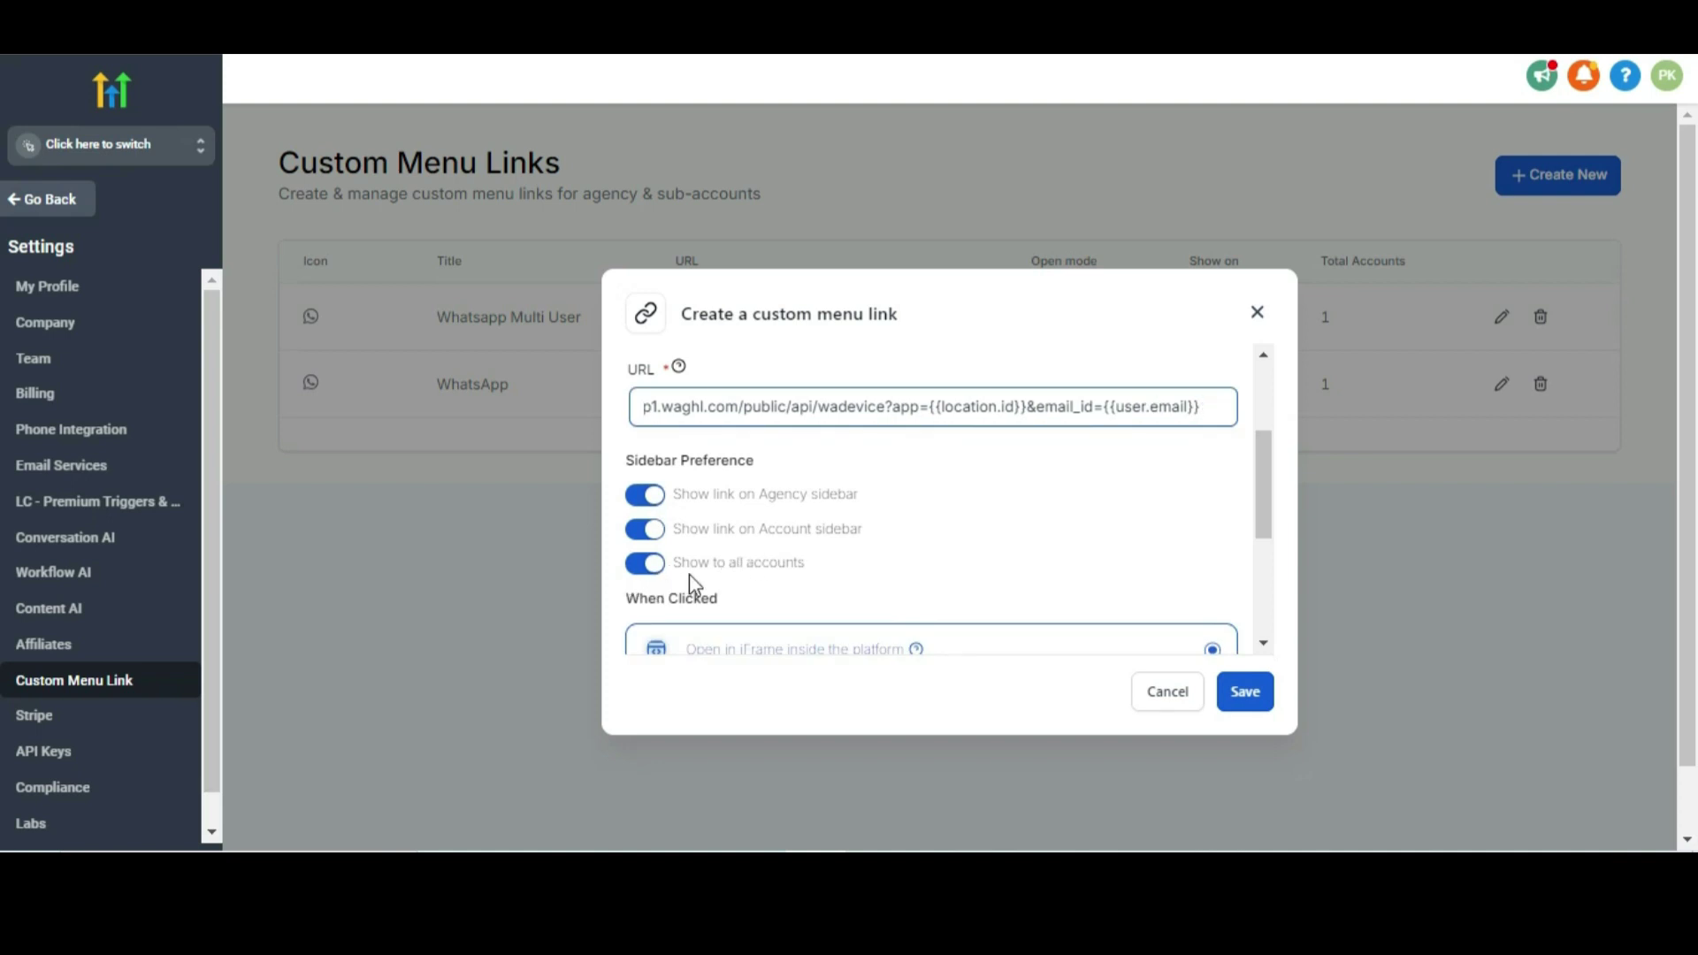
click(632, 580)
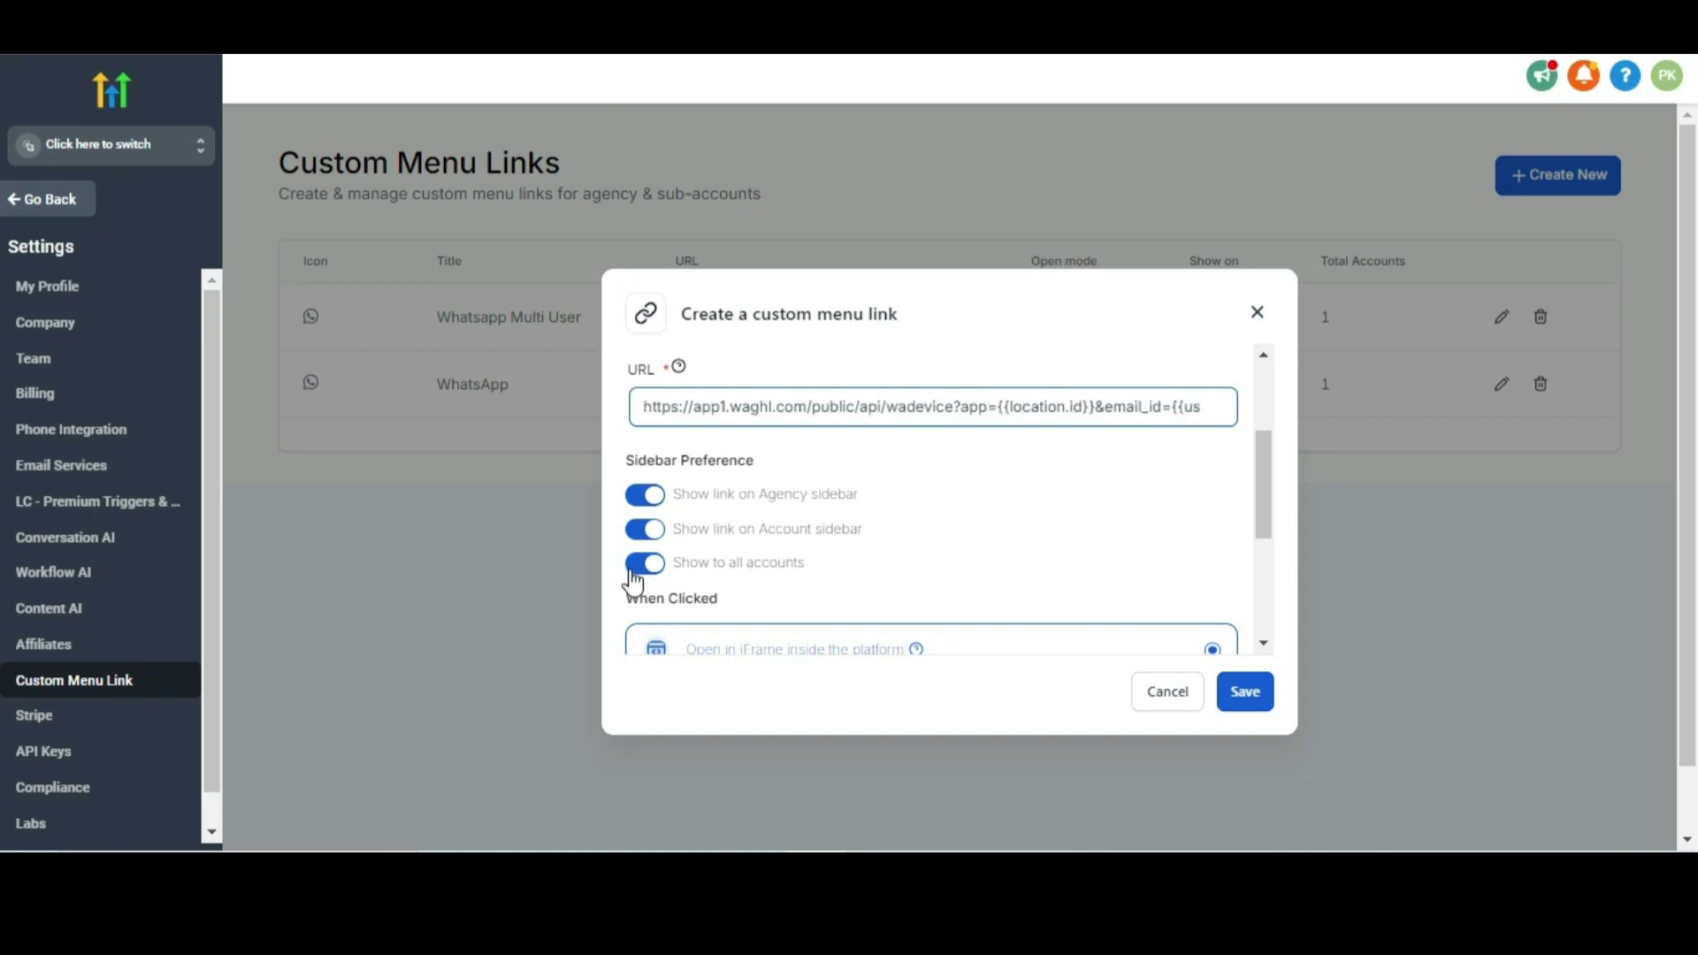
click(632, 580)
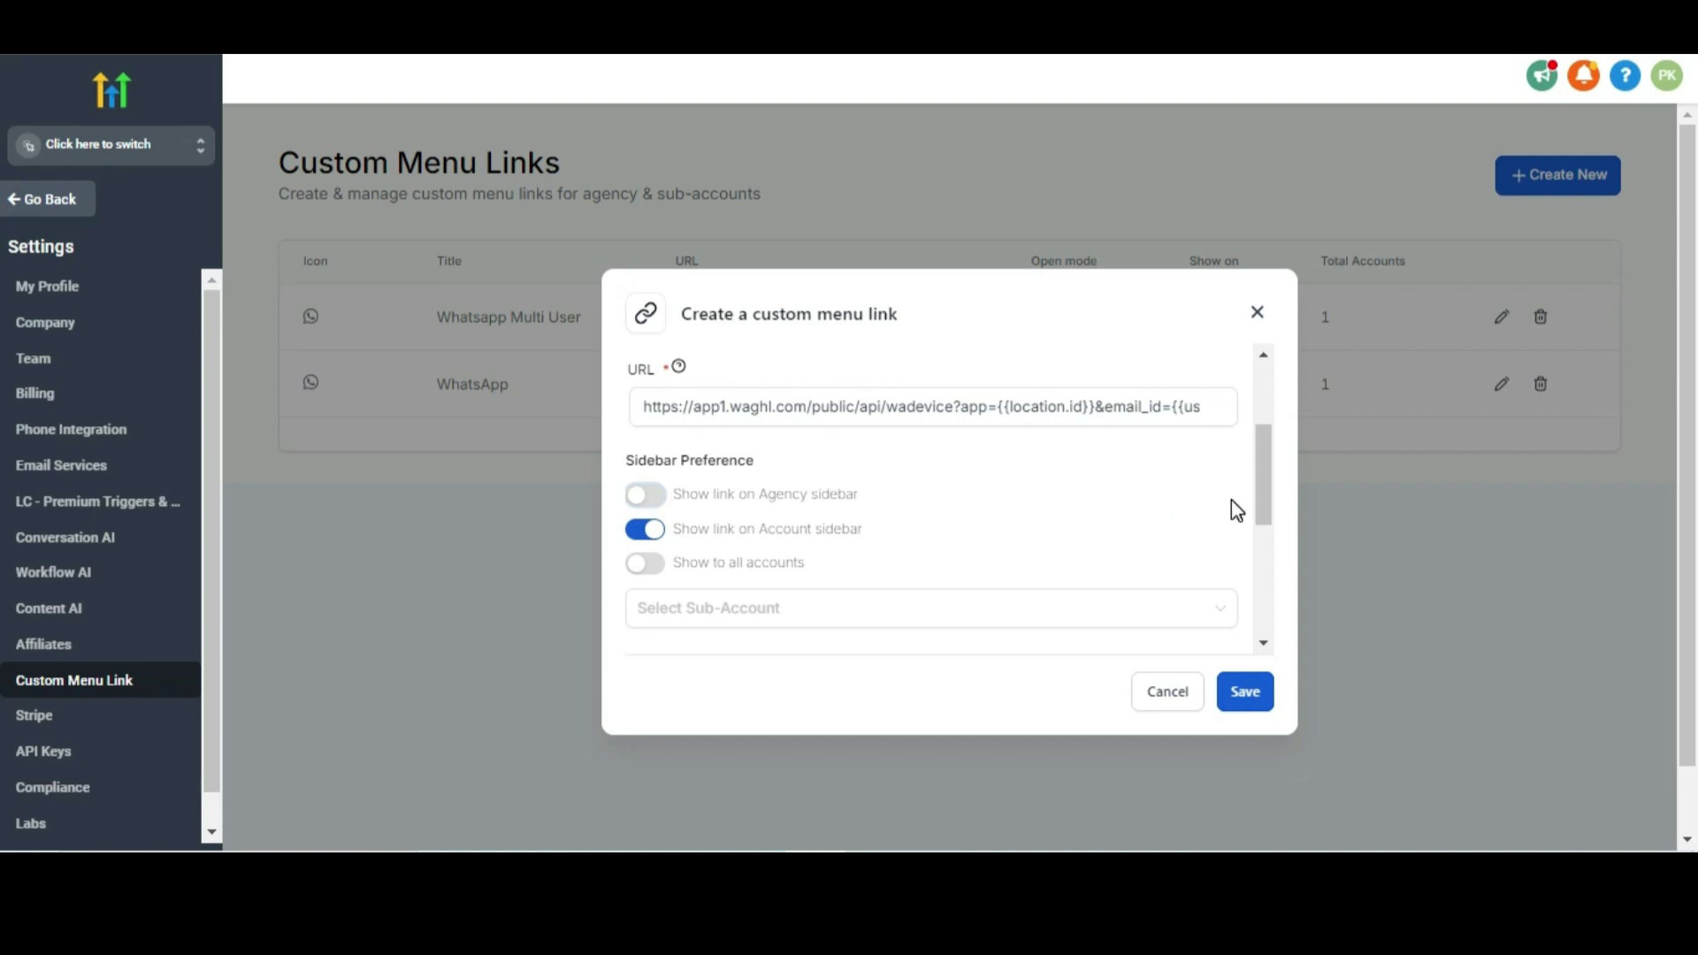
Try choosing a sub-account for the new menu link, review its opening options, and discard the link
scroll(947, 557, down, 1)
click(953, 558)
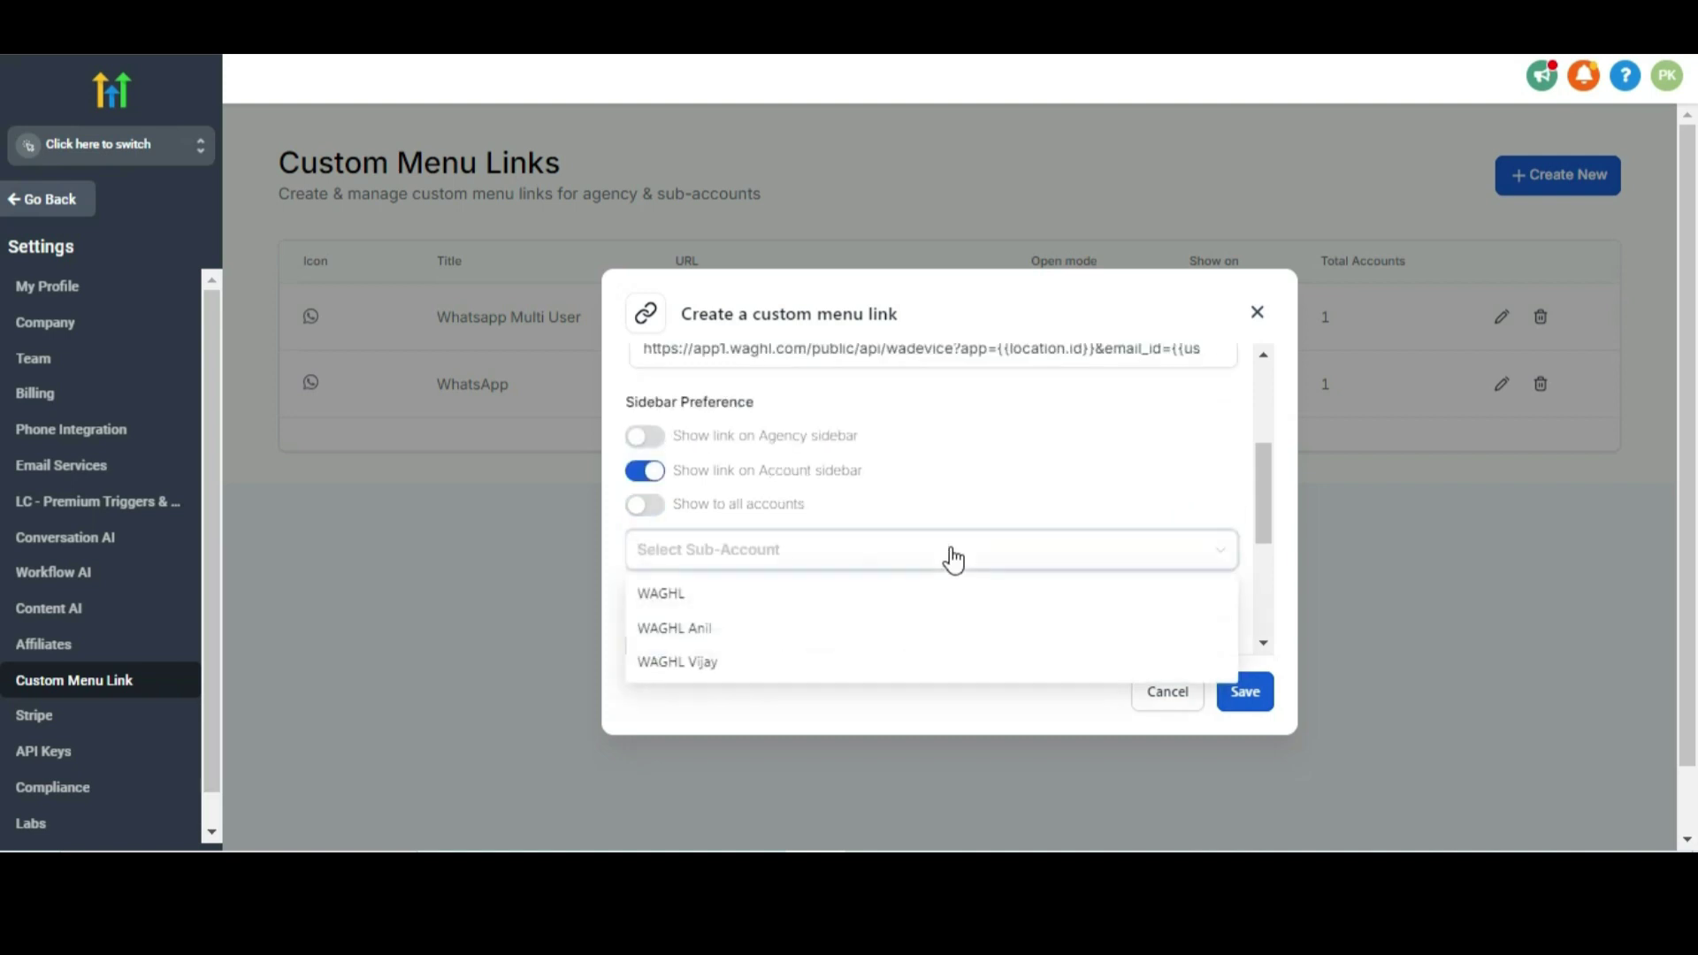
click(723, 629)
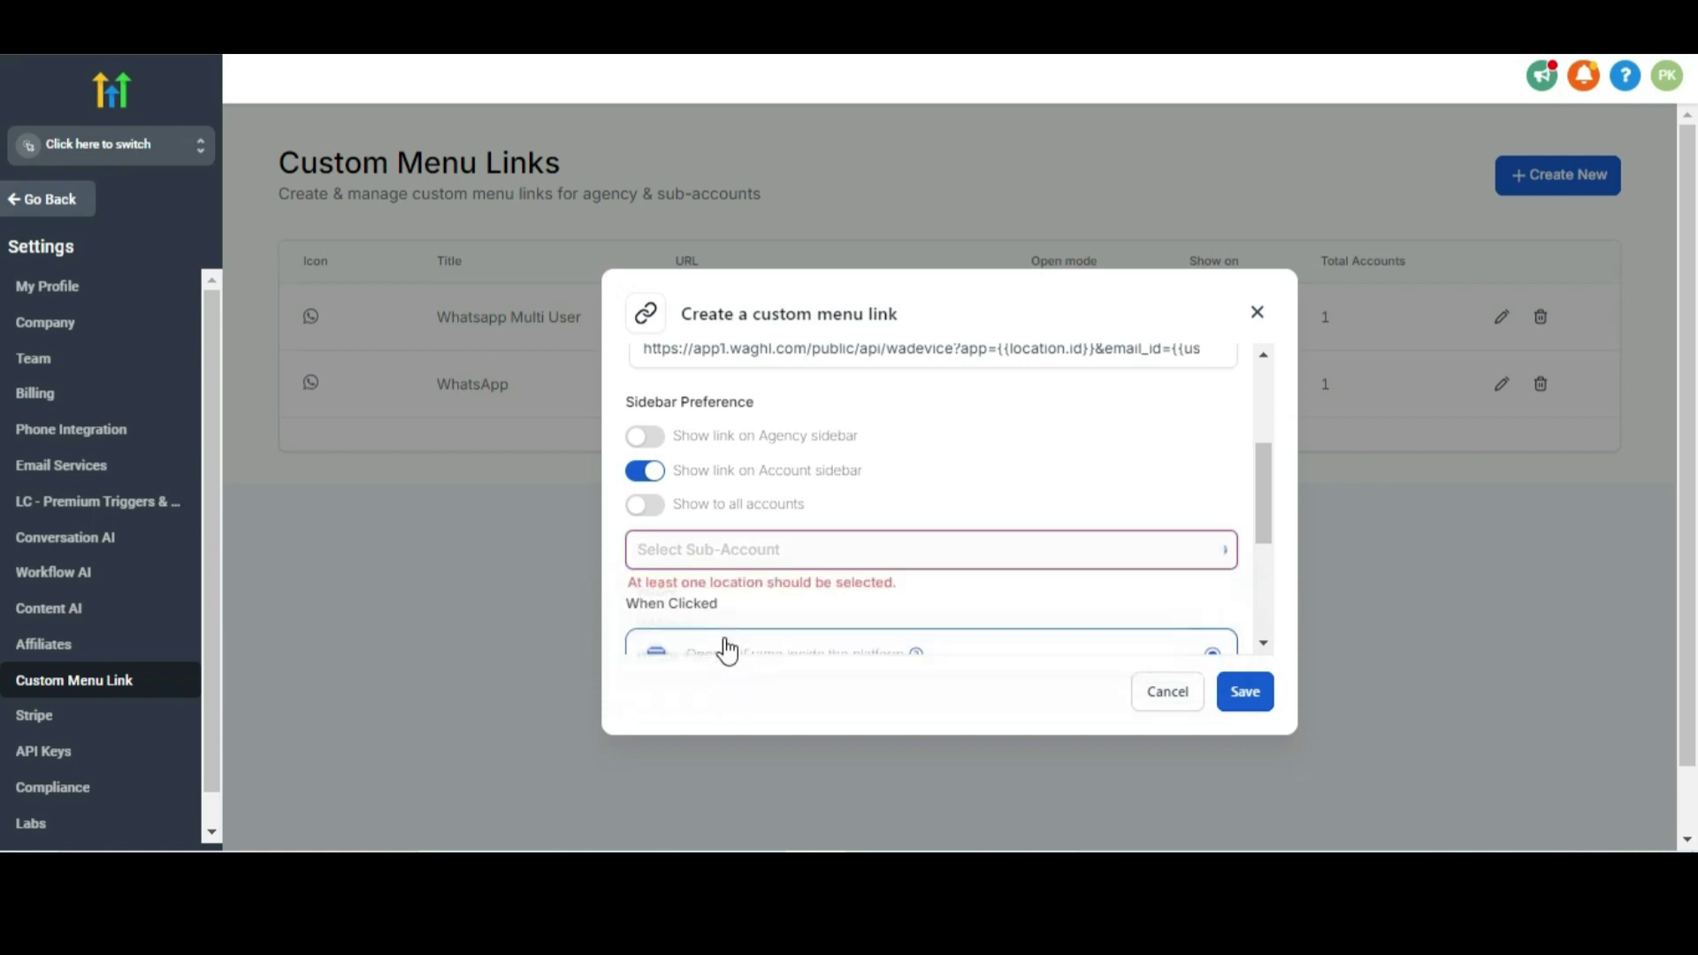
click(1070, 558)
scroll(1273, 588, down, 3)
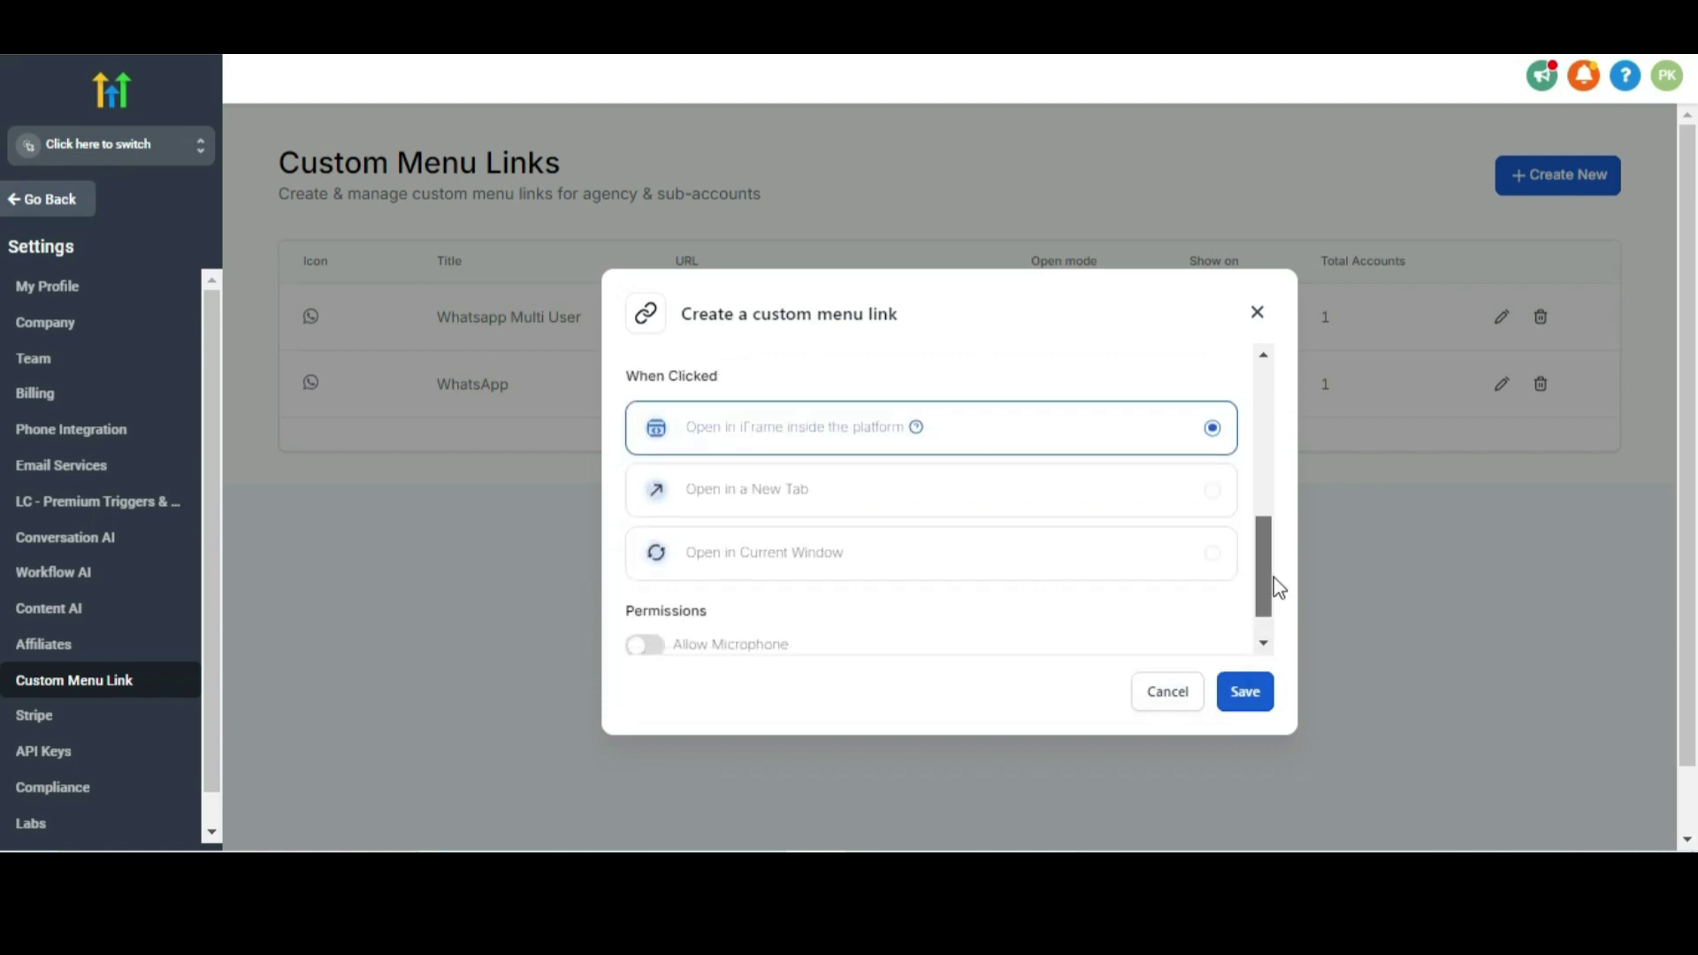
click(1158, 698)
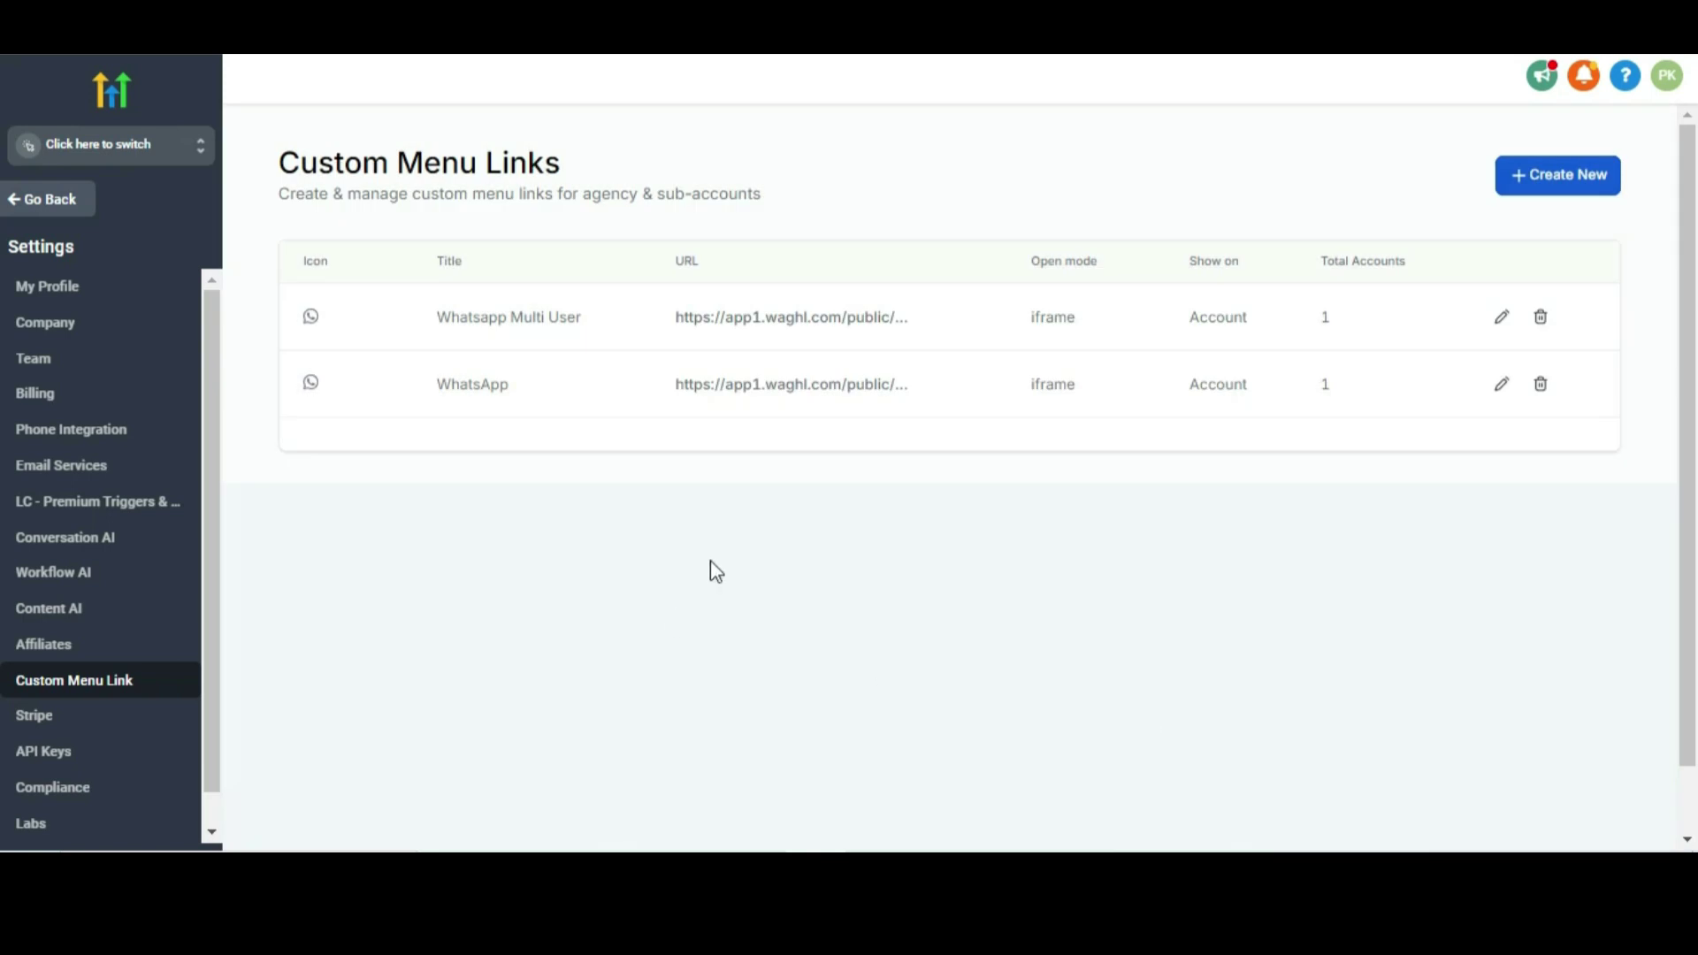
Switch to the WAGHL sub-account that has the Whatsapp Multi User link and view that link's page
click(201, 146)
click(335, 354)
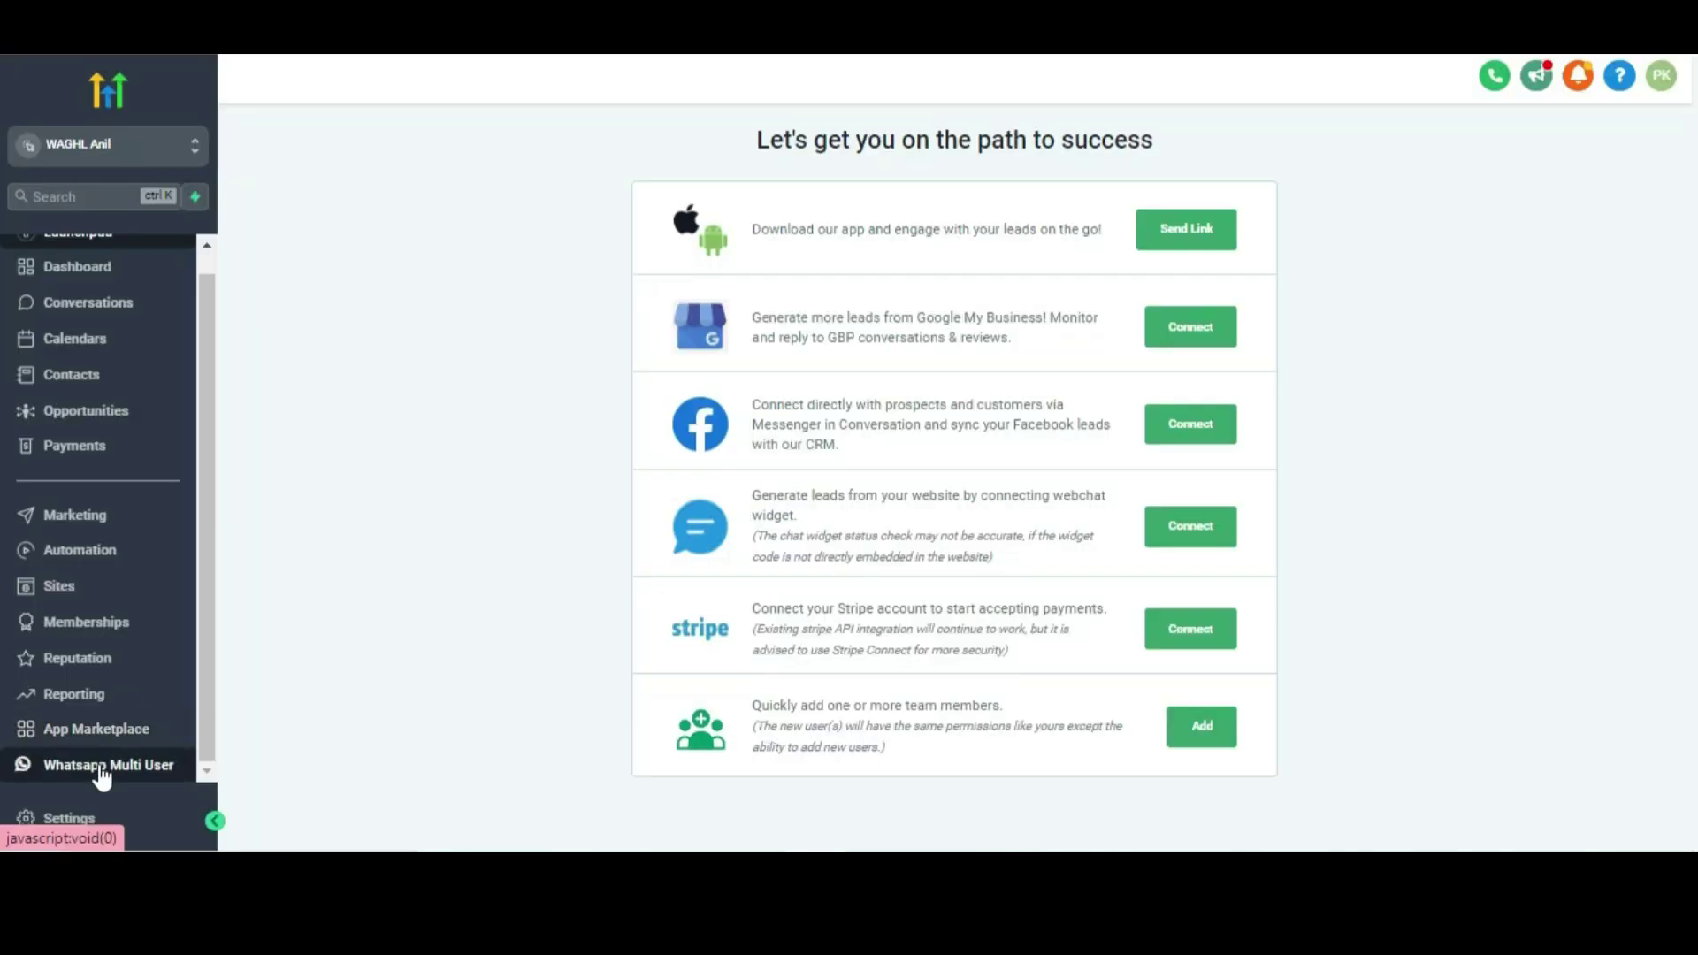
click(102, 766)
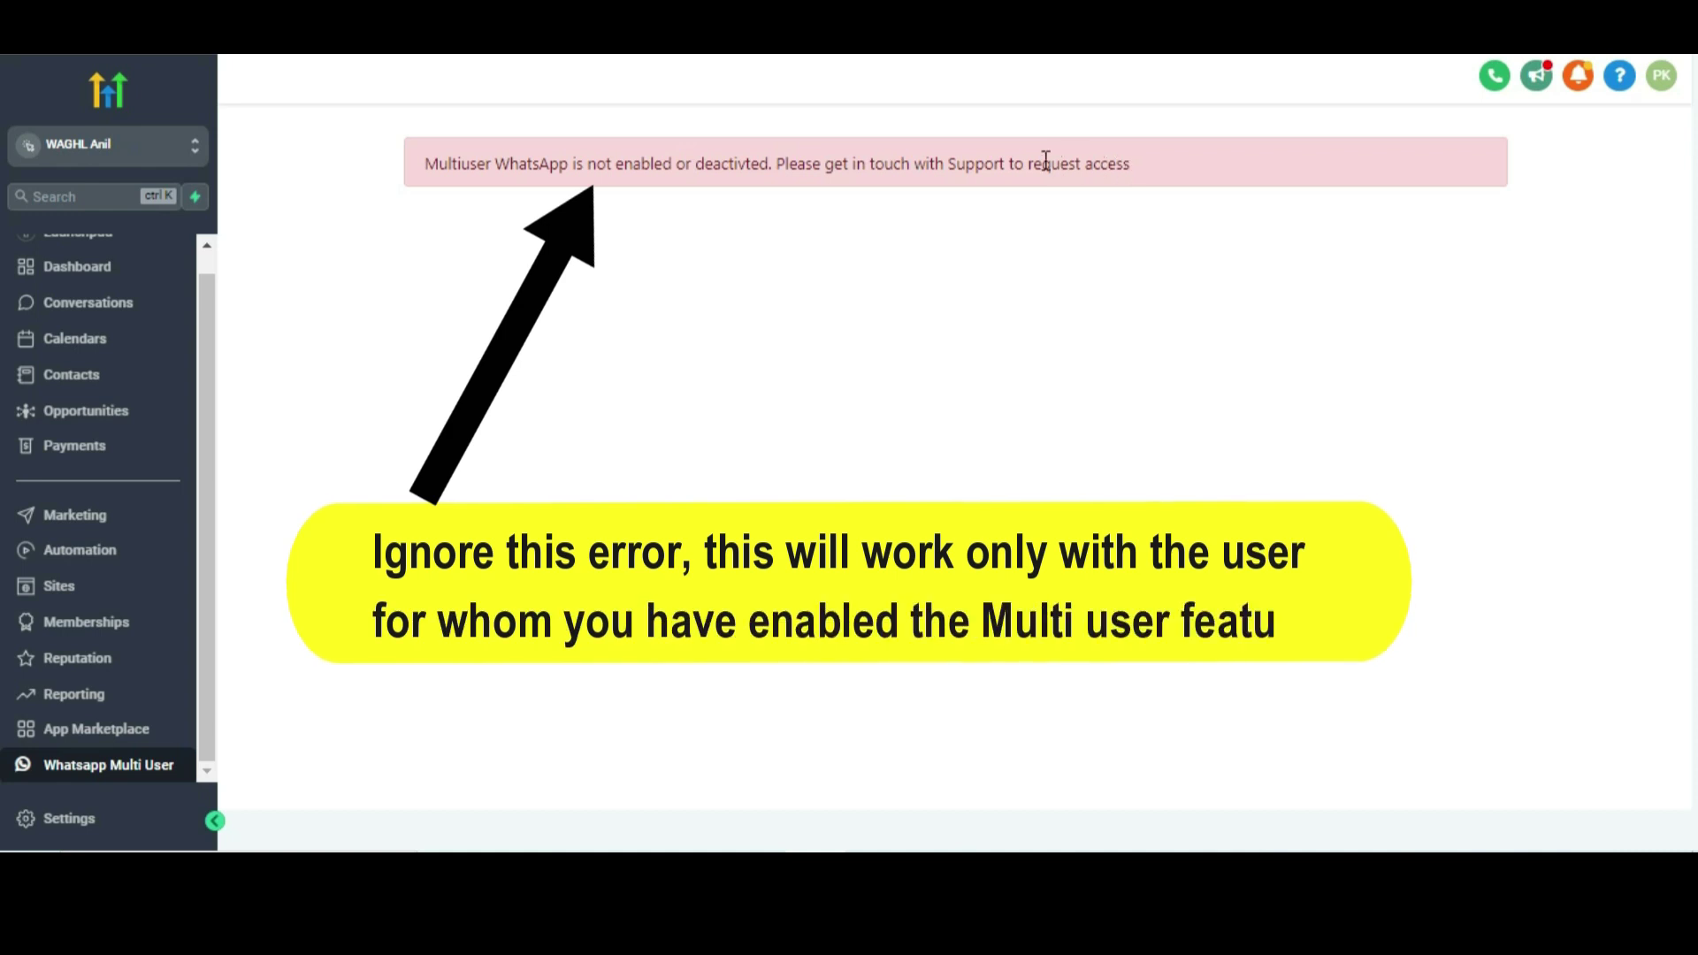
drag(1042, 163, 1024, 197)
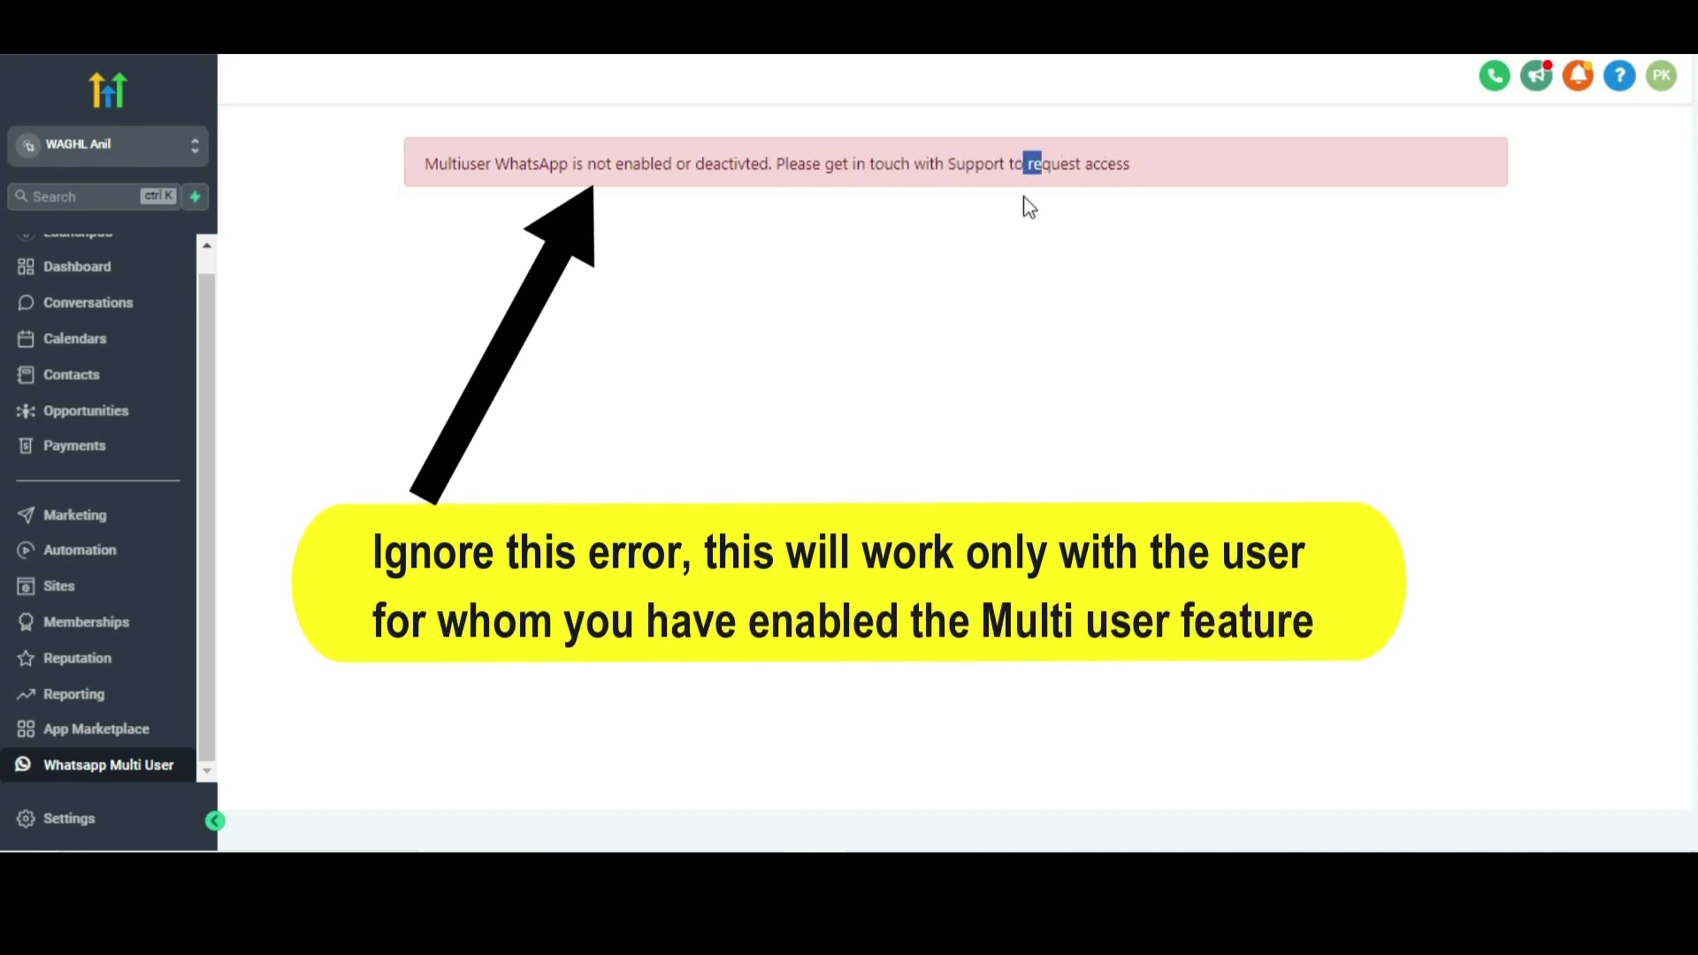
click(882, 190)
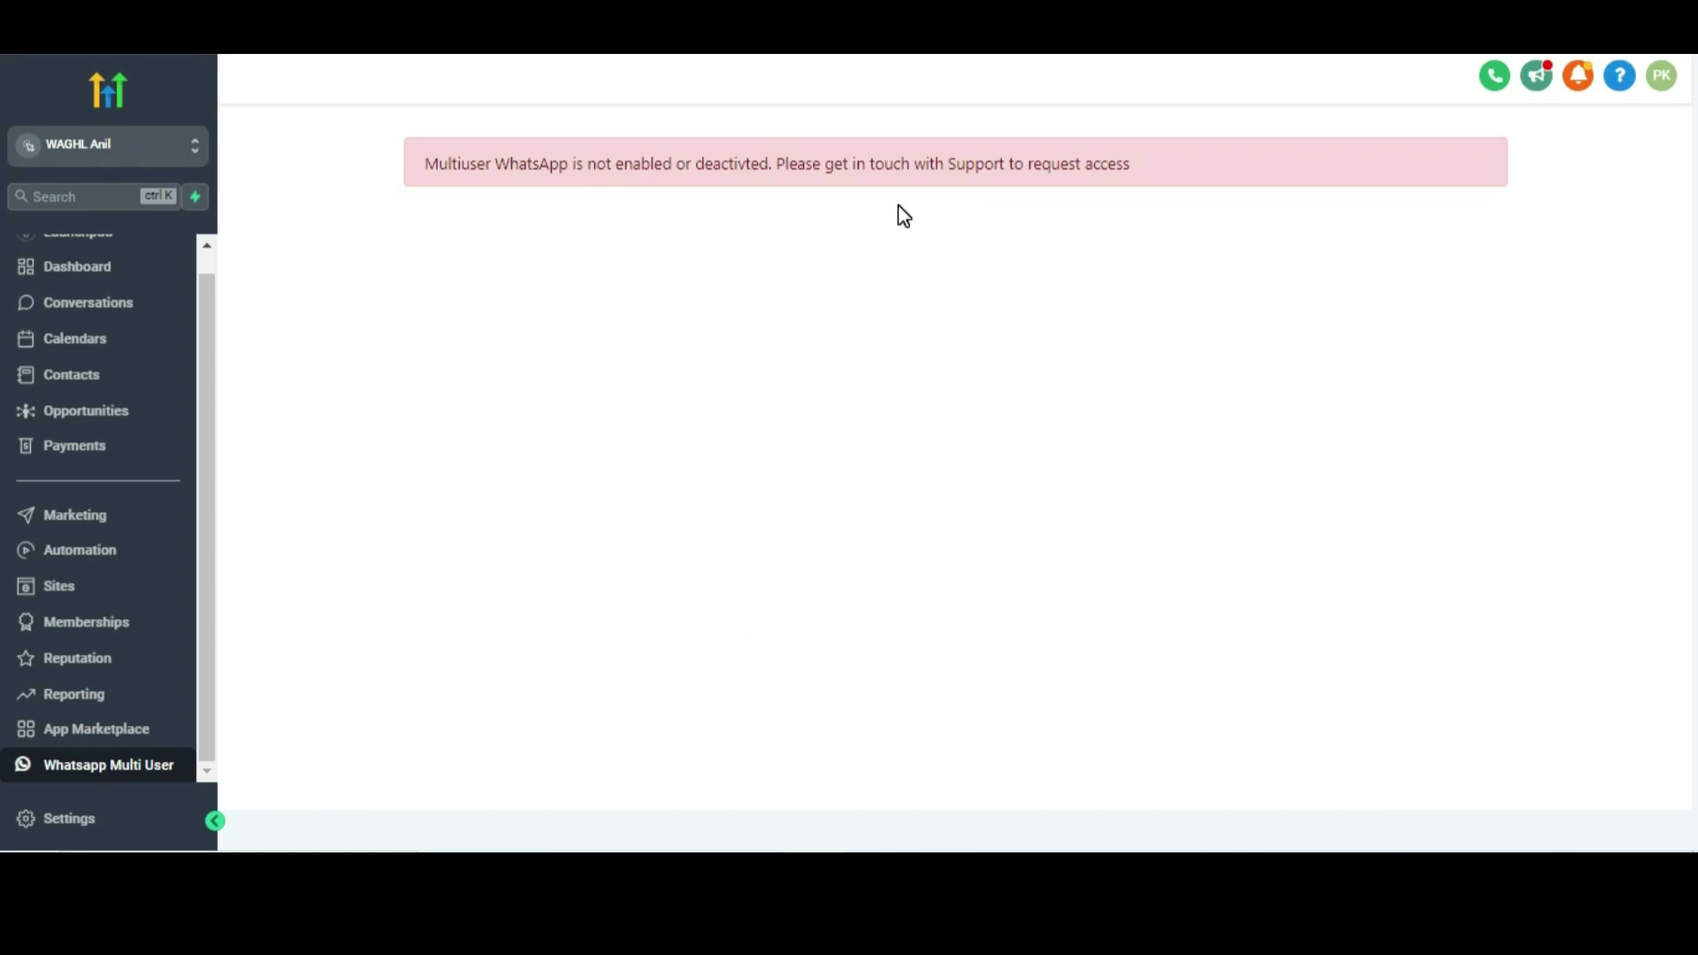
Search the Login As users for "user" and log in as User 1
click(1666, 81)
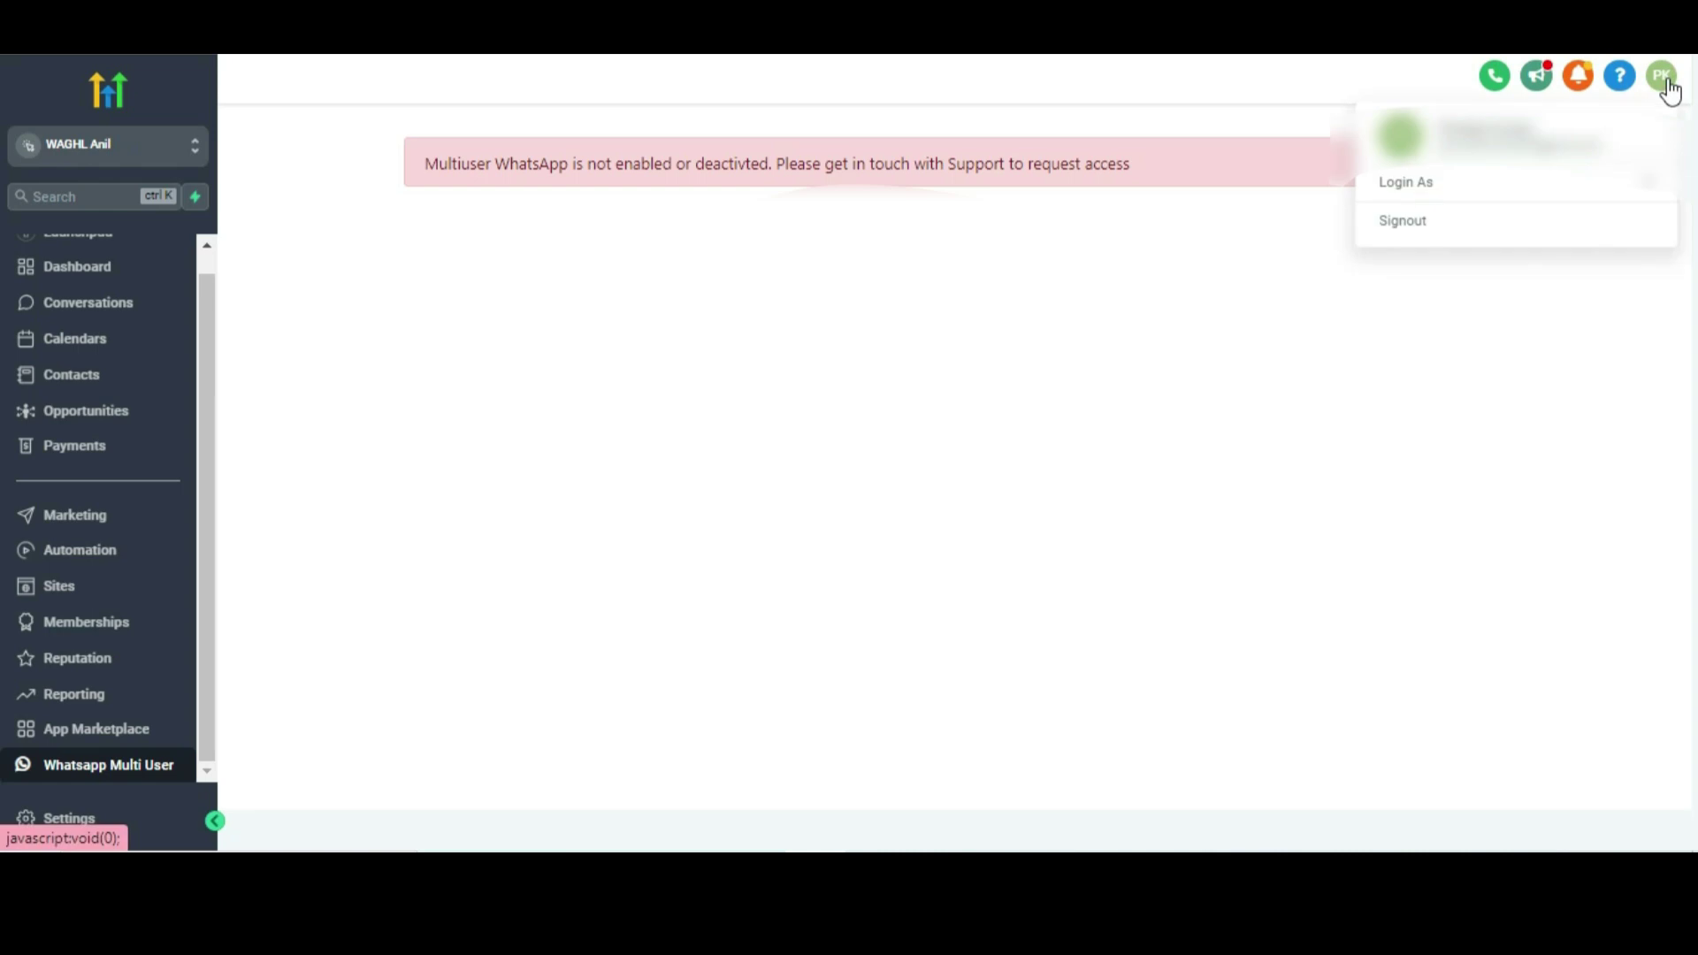
mouse_move(1415, 182)
text(user)
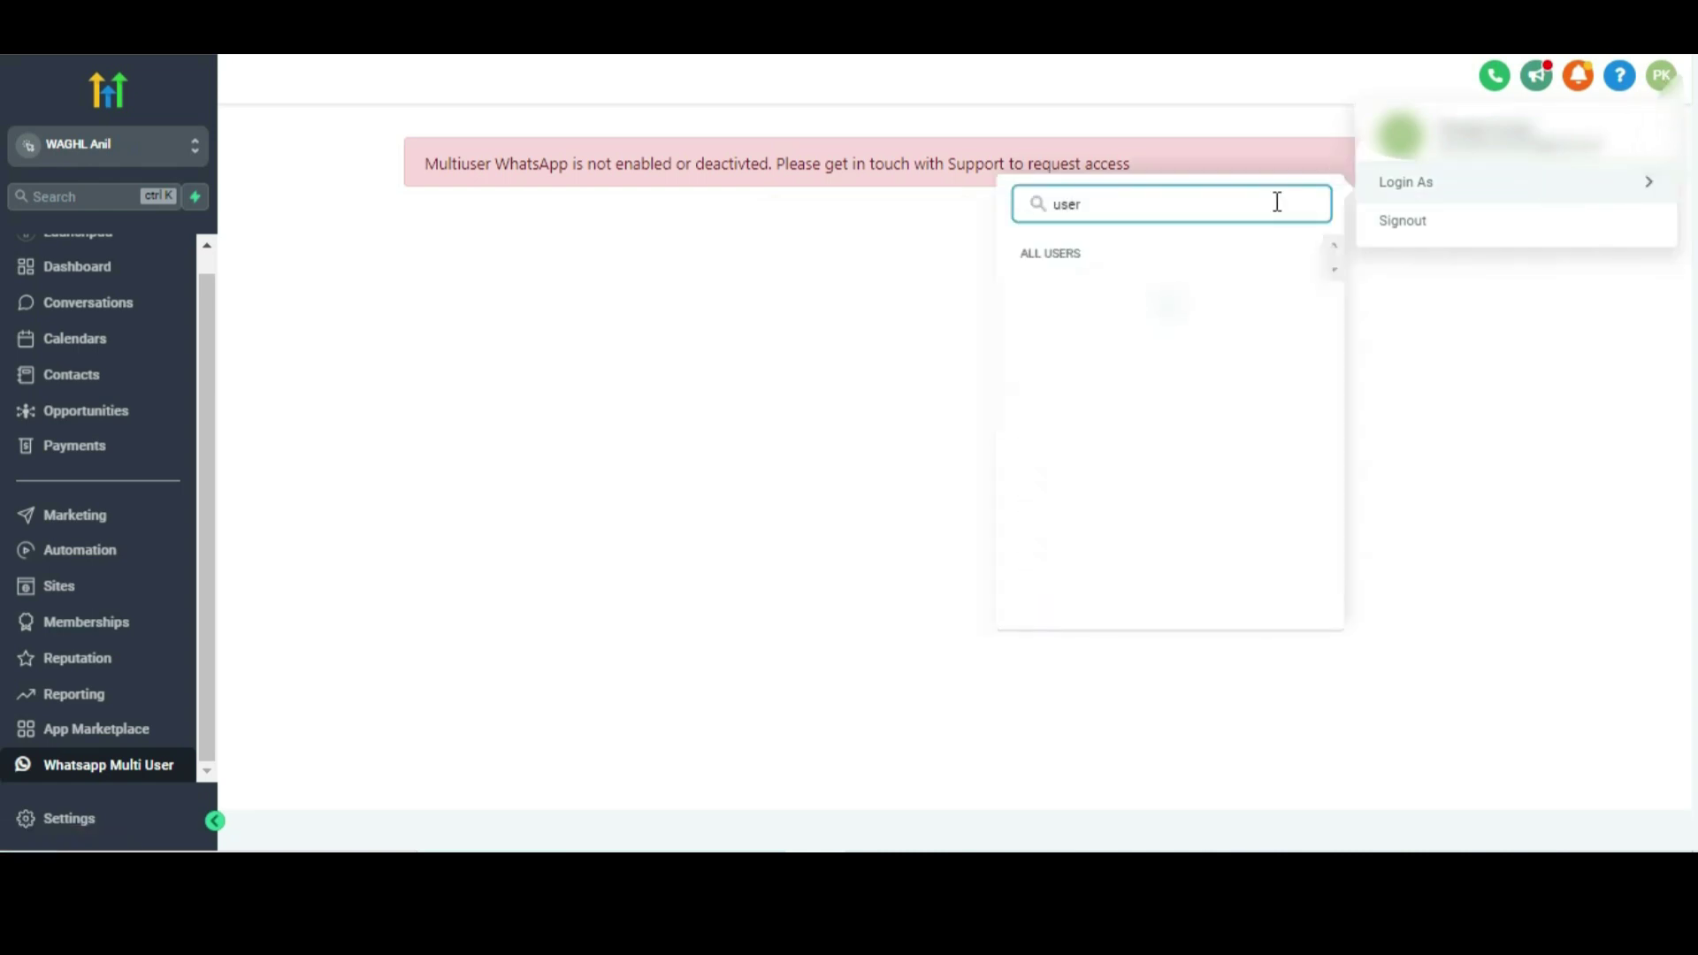
click(1182, 301)
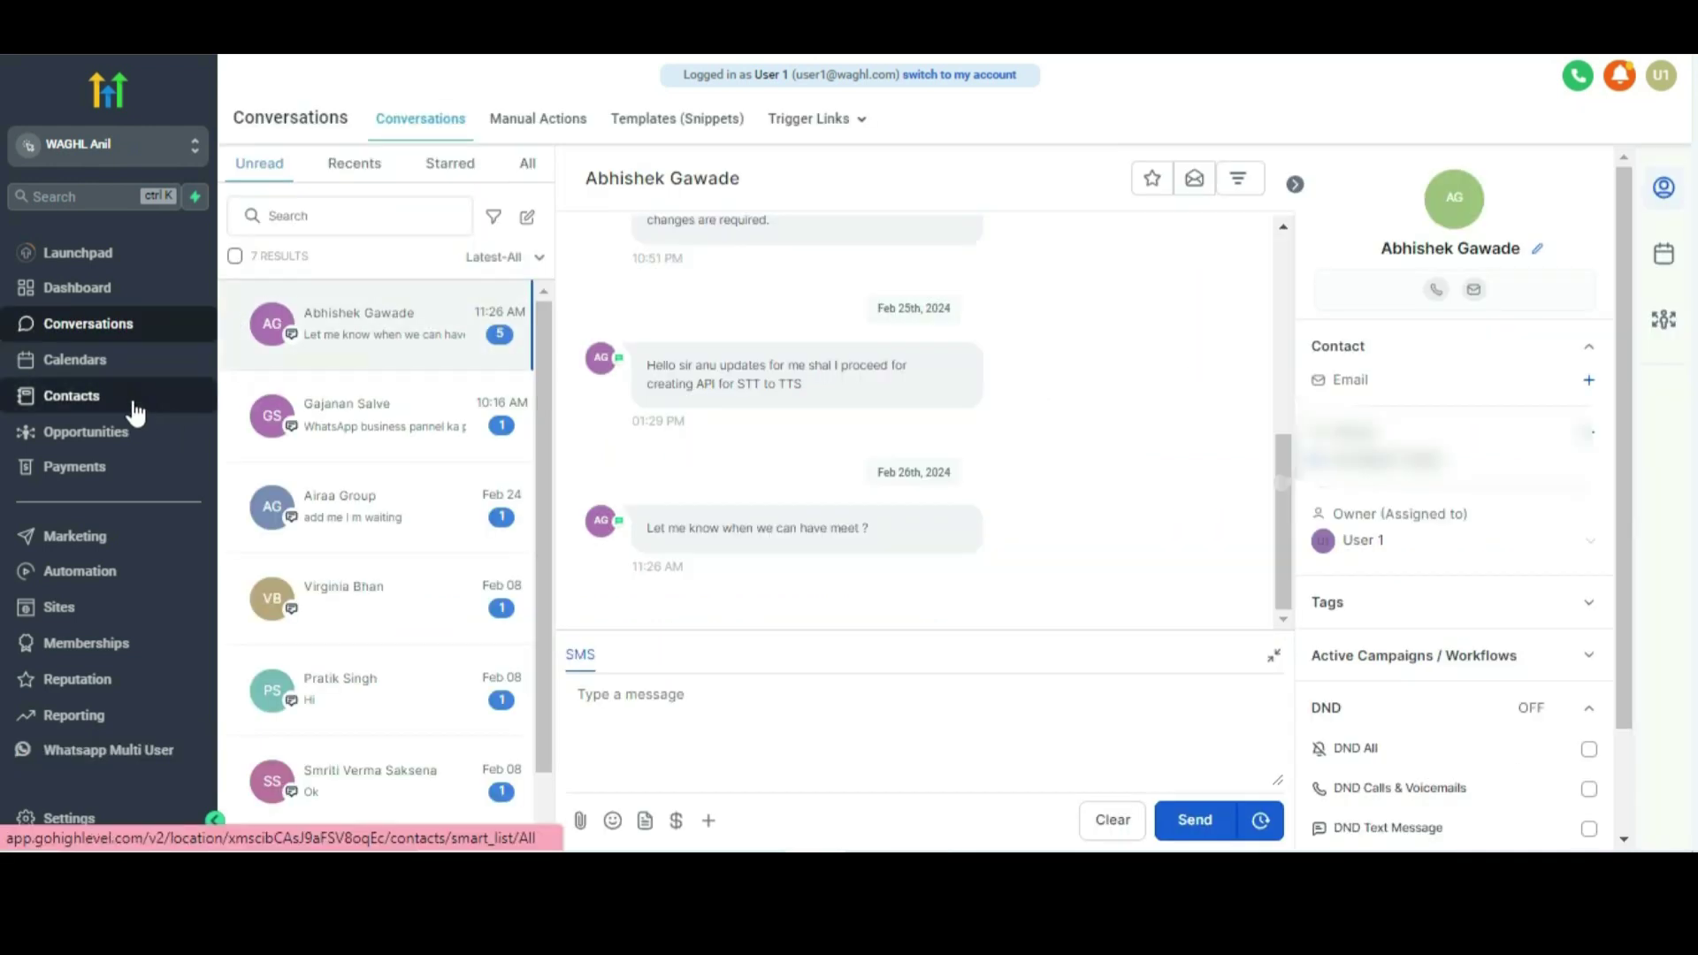
Send "Test message from user1" by SMS to the contact Demo Contact1
click(133, 408)
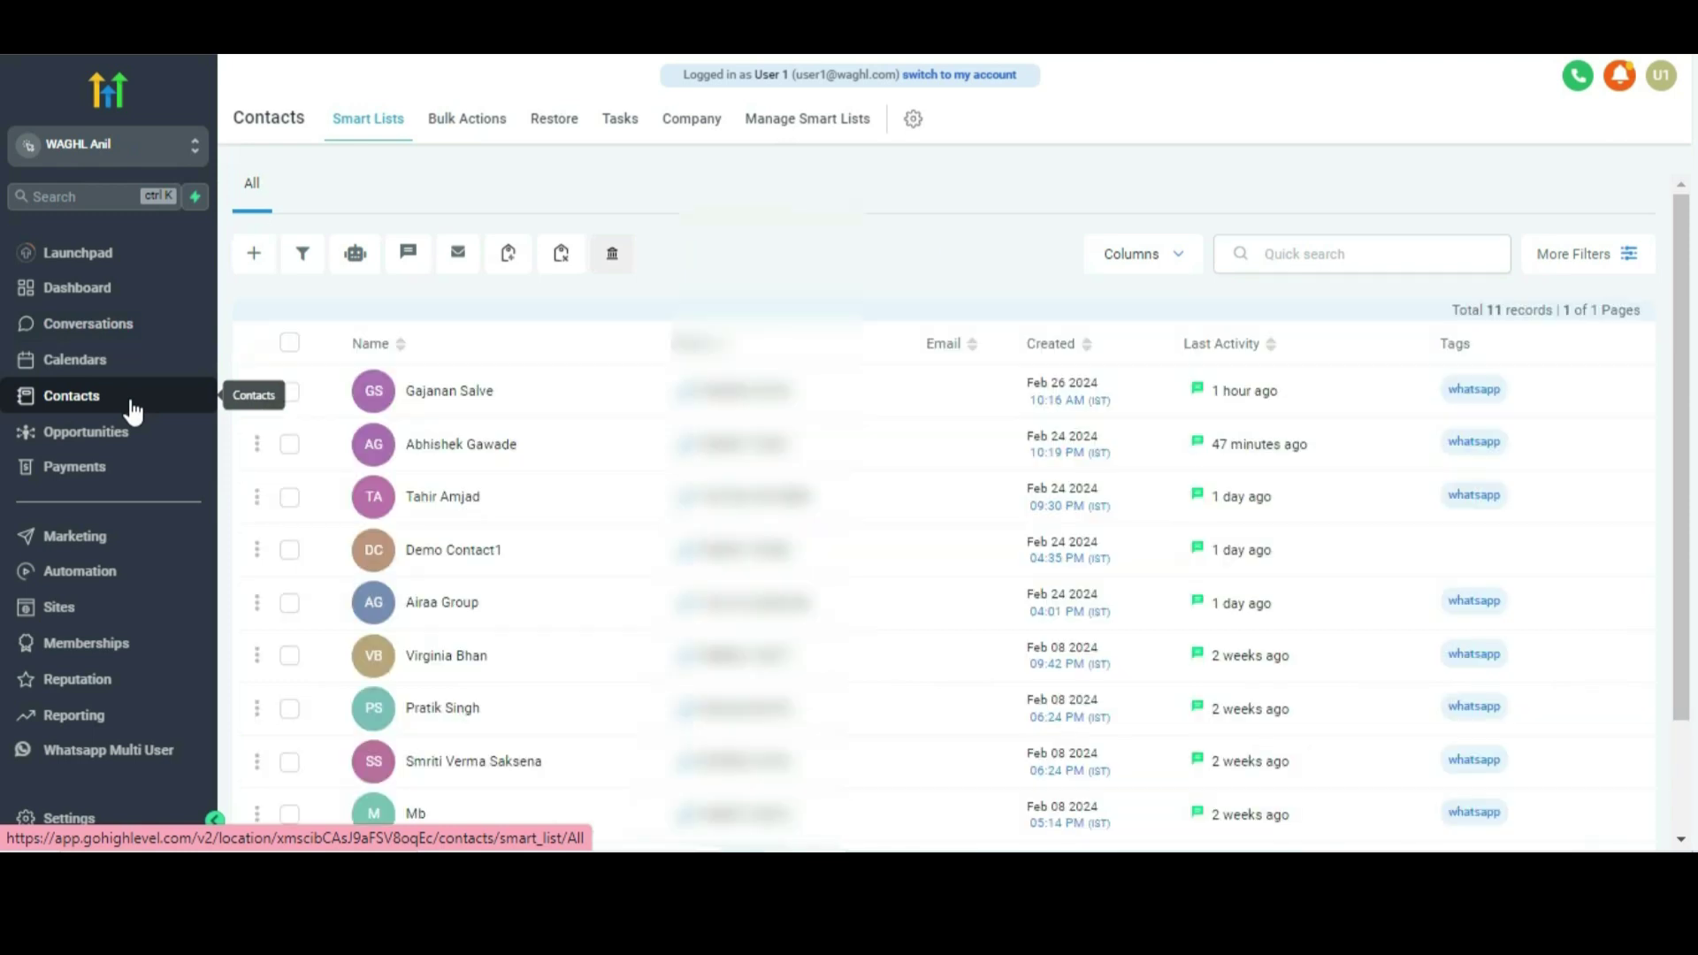
click(539, 562)
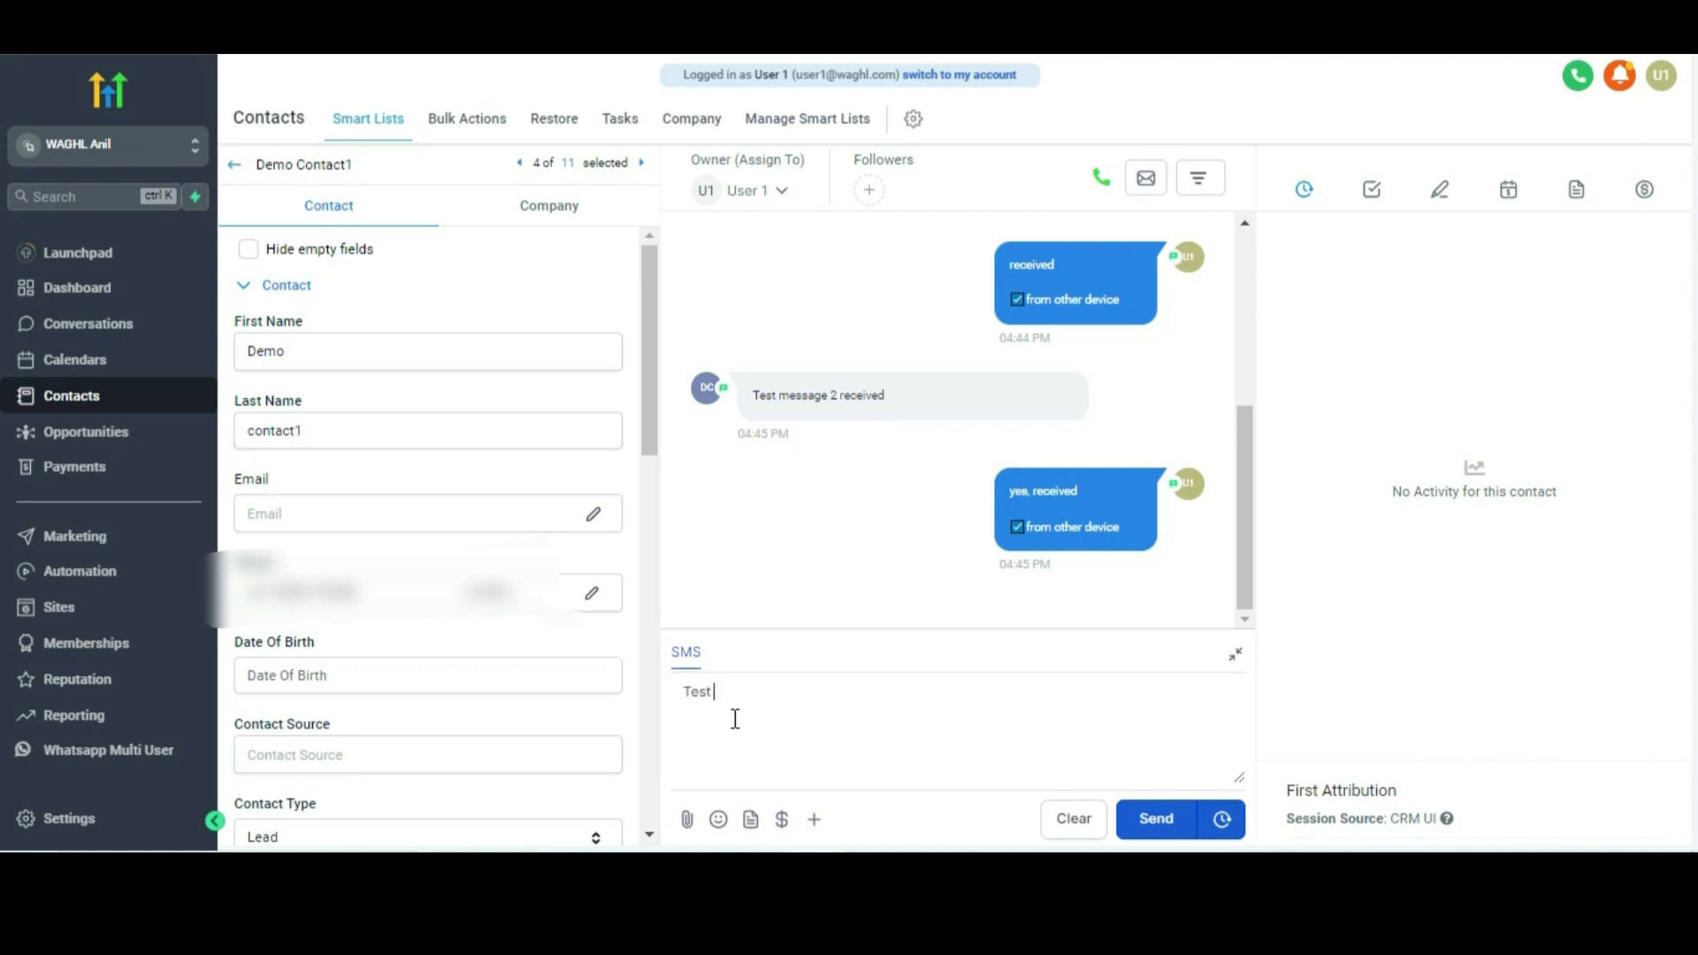
text(sage from user1)
key(Return)
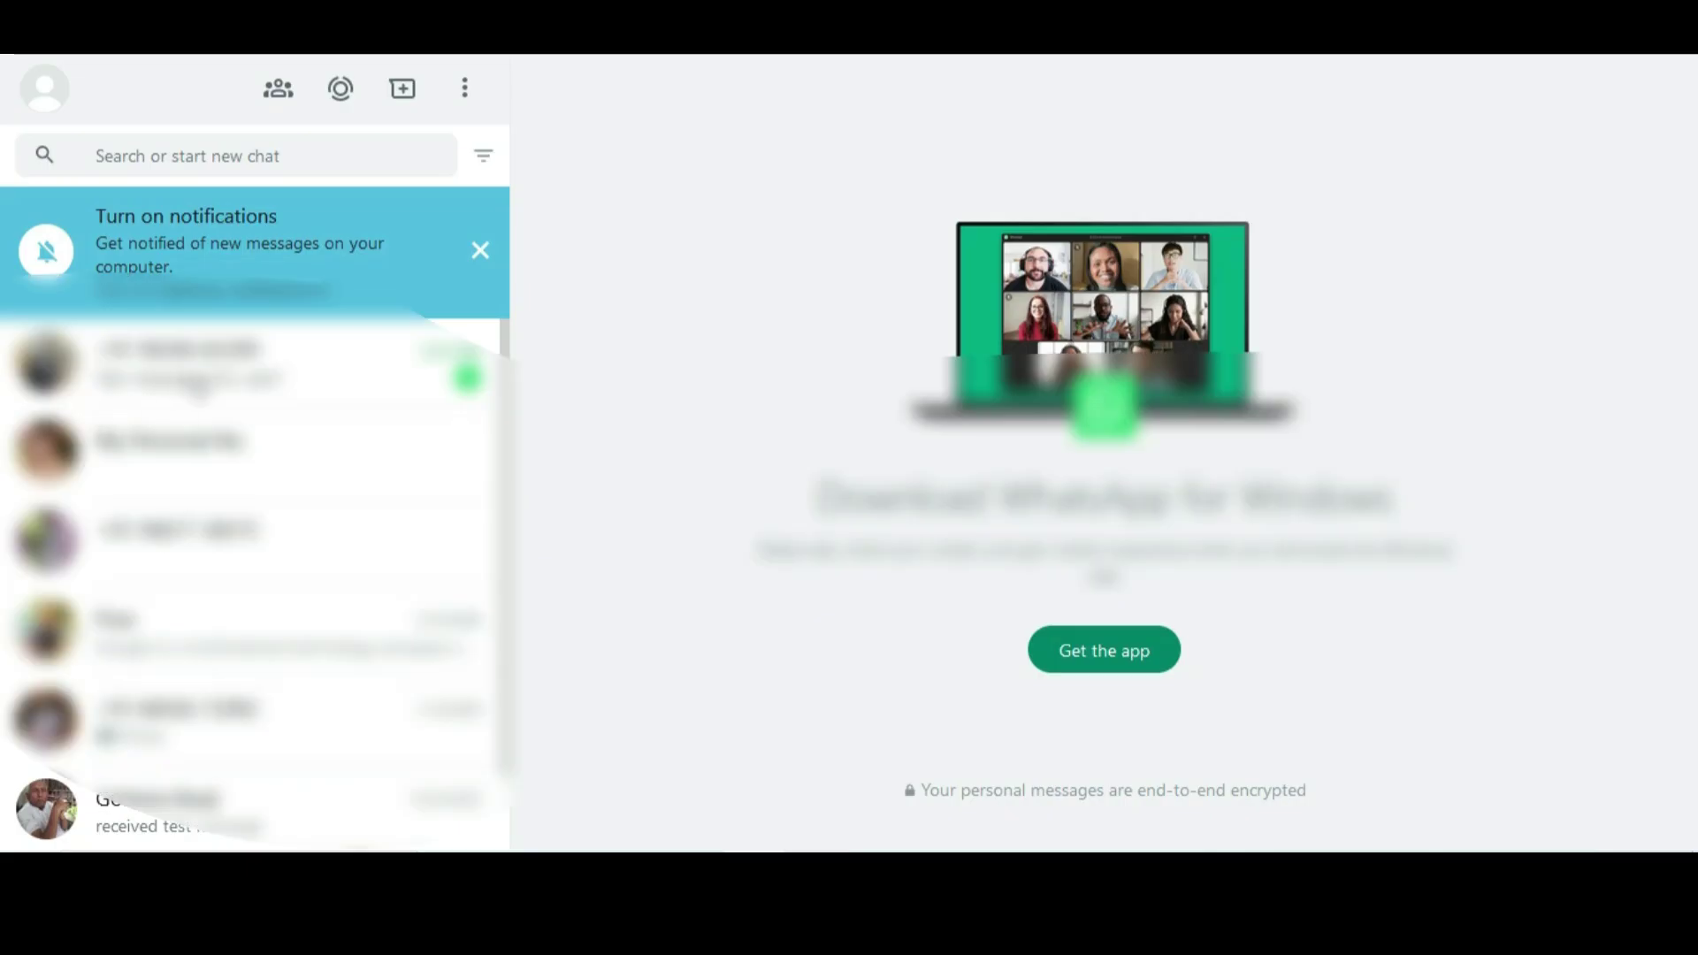
In WhatsApp, open the chat with the new test message, dismiss the notification banner and reply "Received test from user1"
click(212, 389)
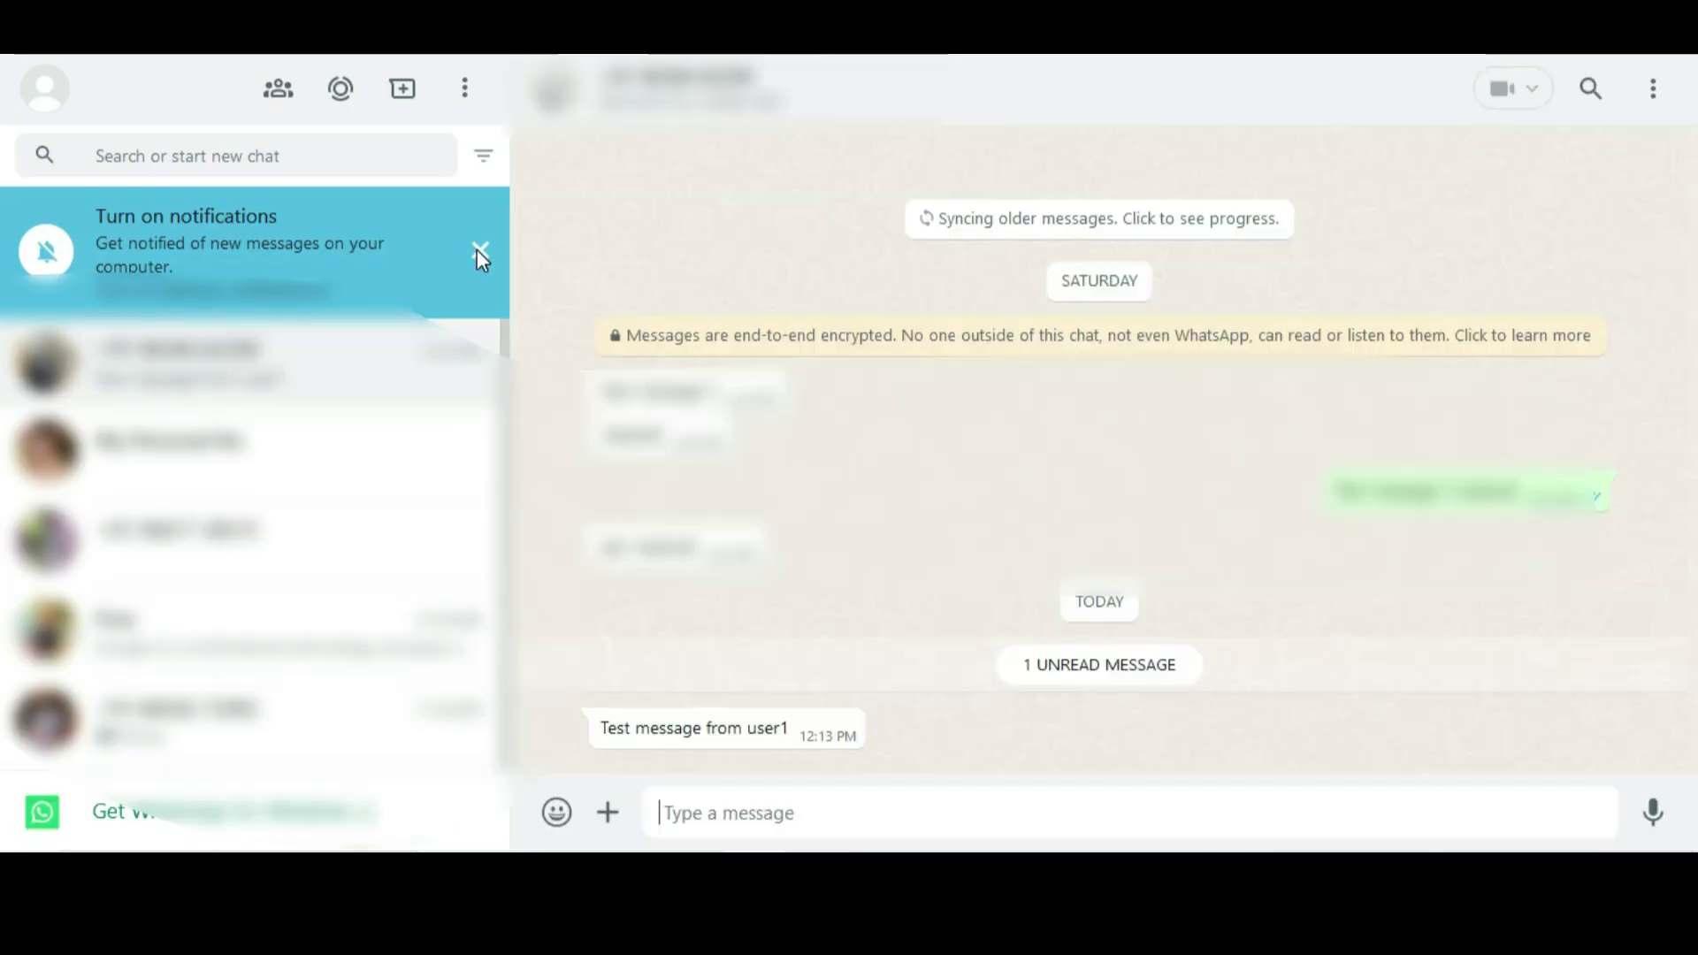
click(478, 253)
text(Received test from)
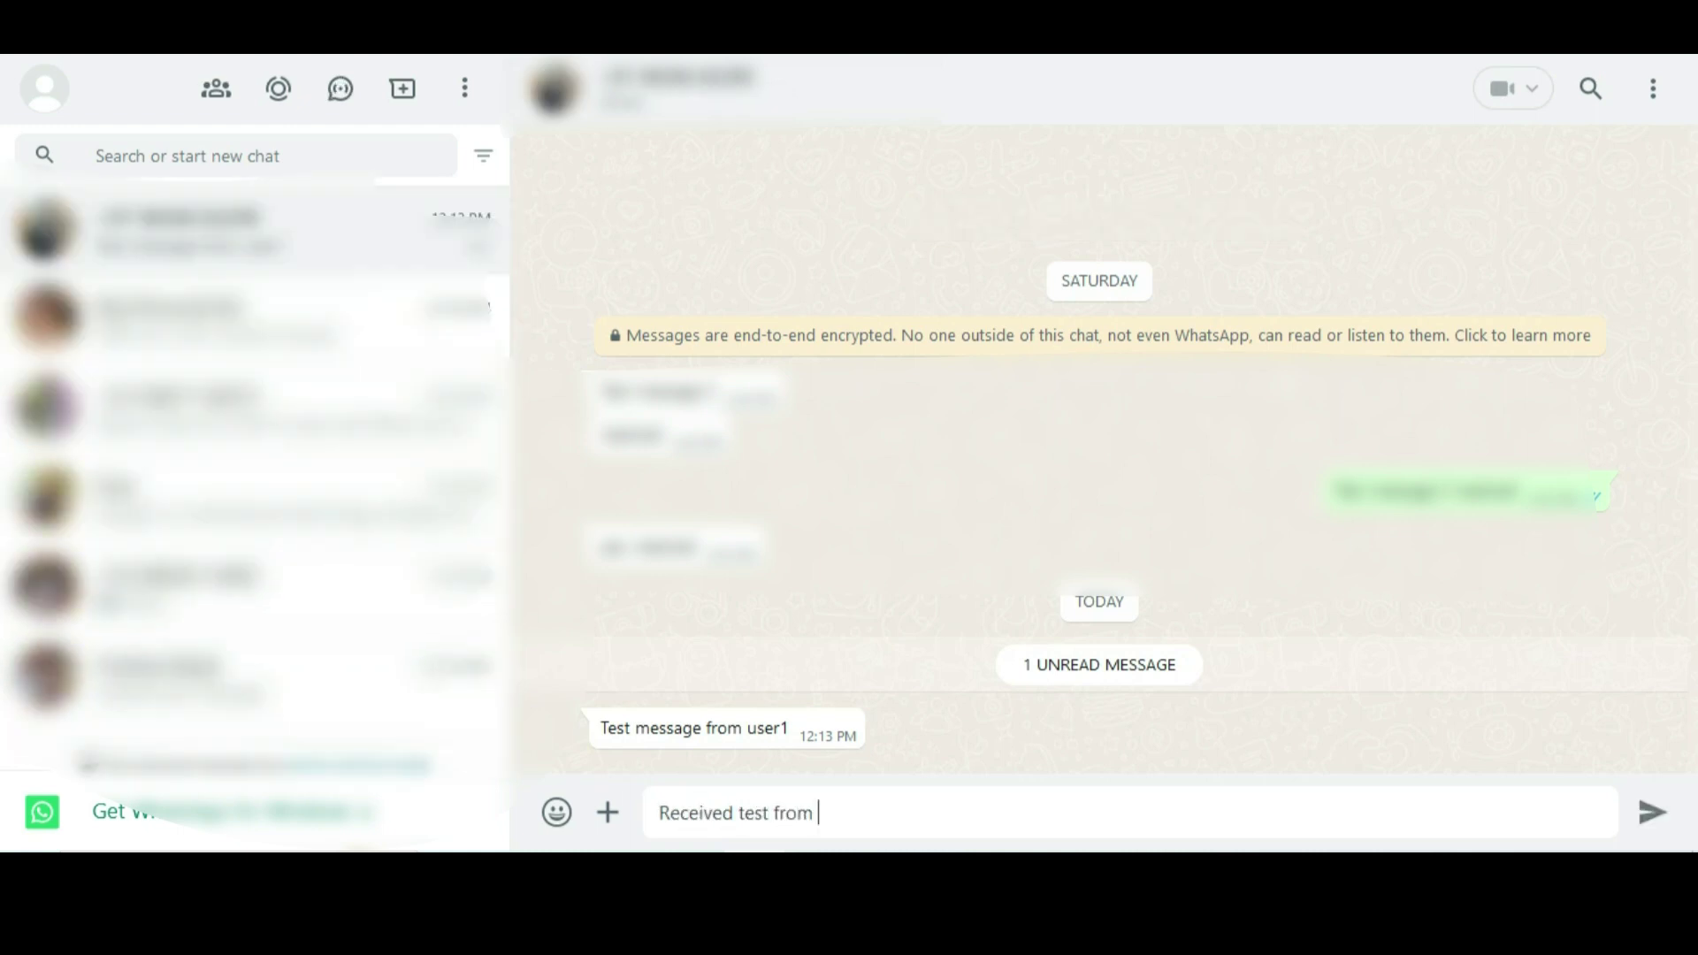
text( user1)
key(Return)
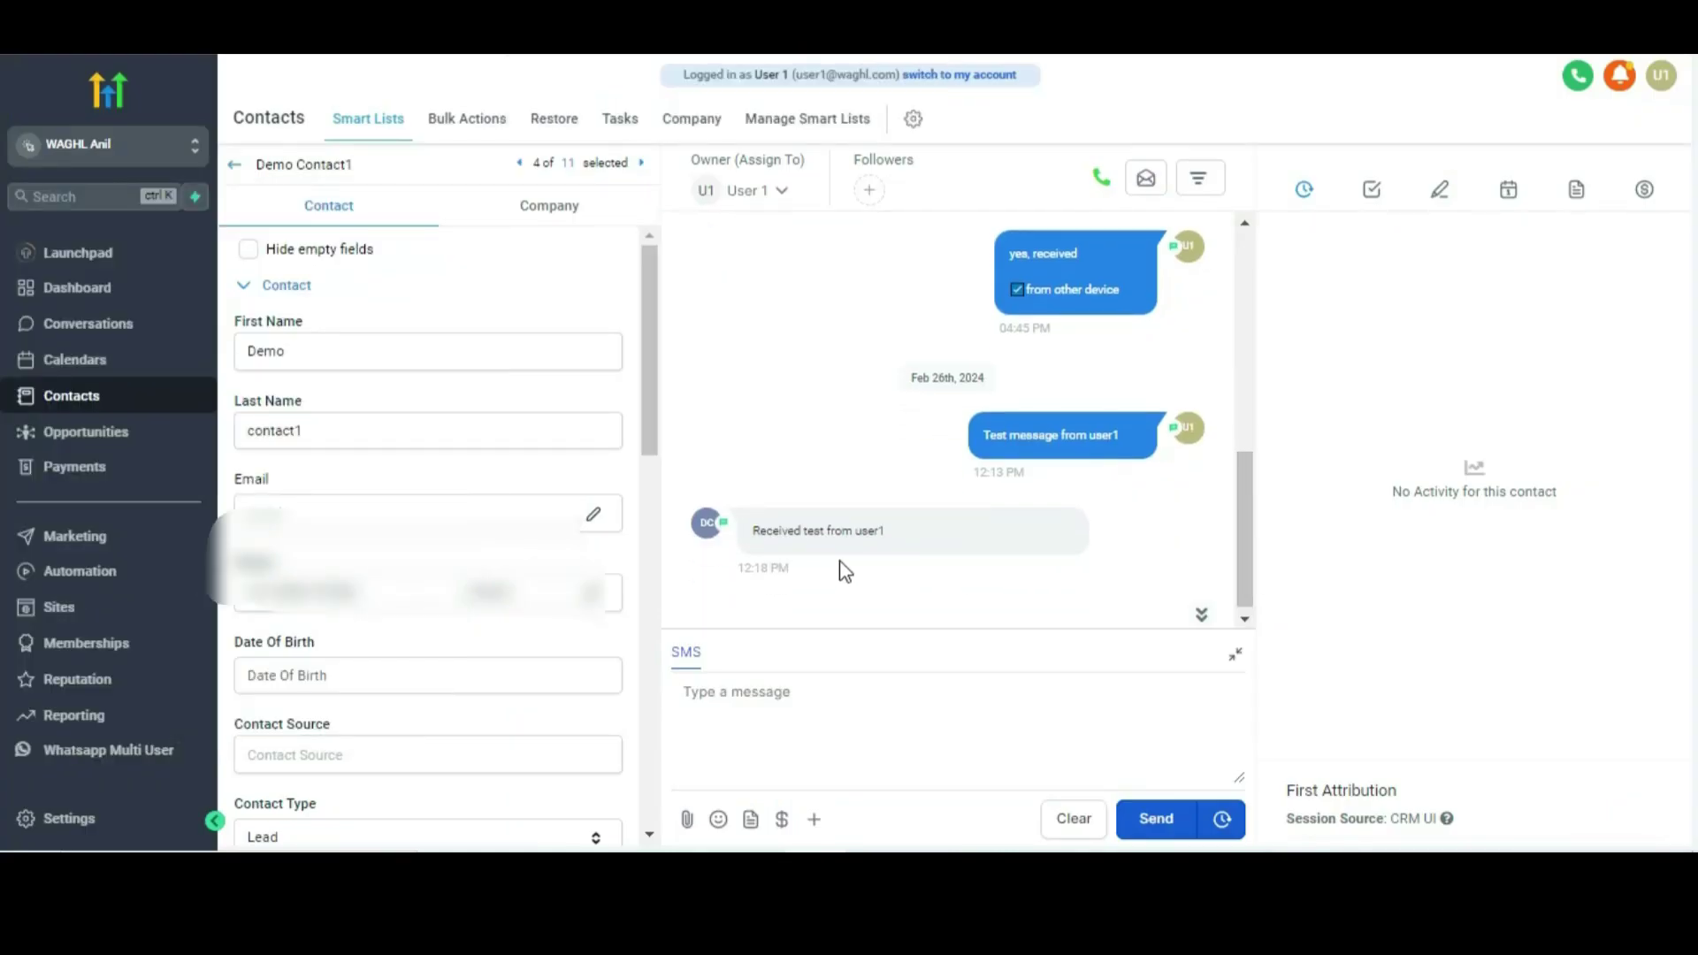
Log in as User 2 to view that user's conversations, and switch back to the original account
click(1658, 80)
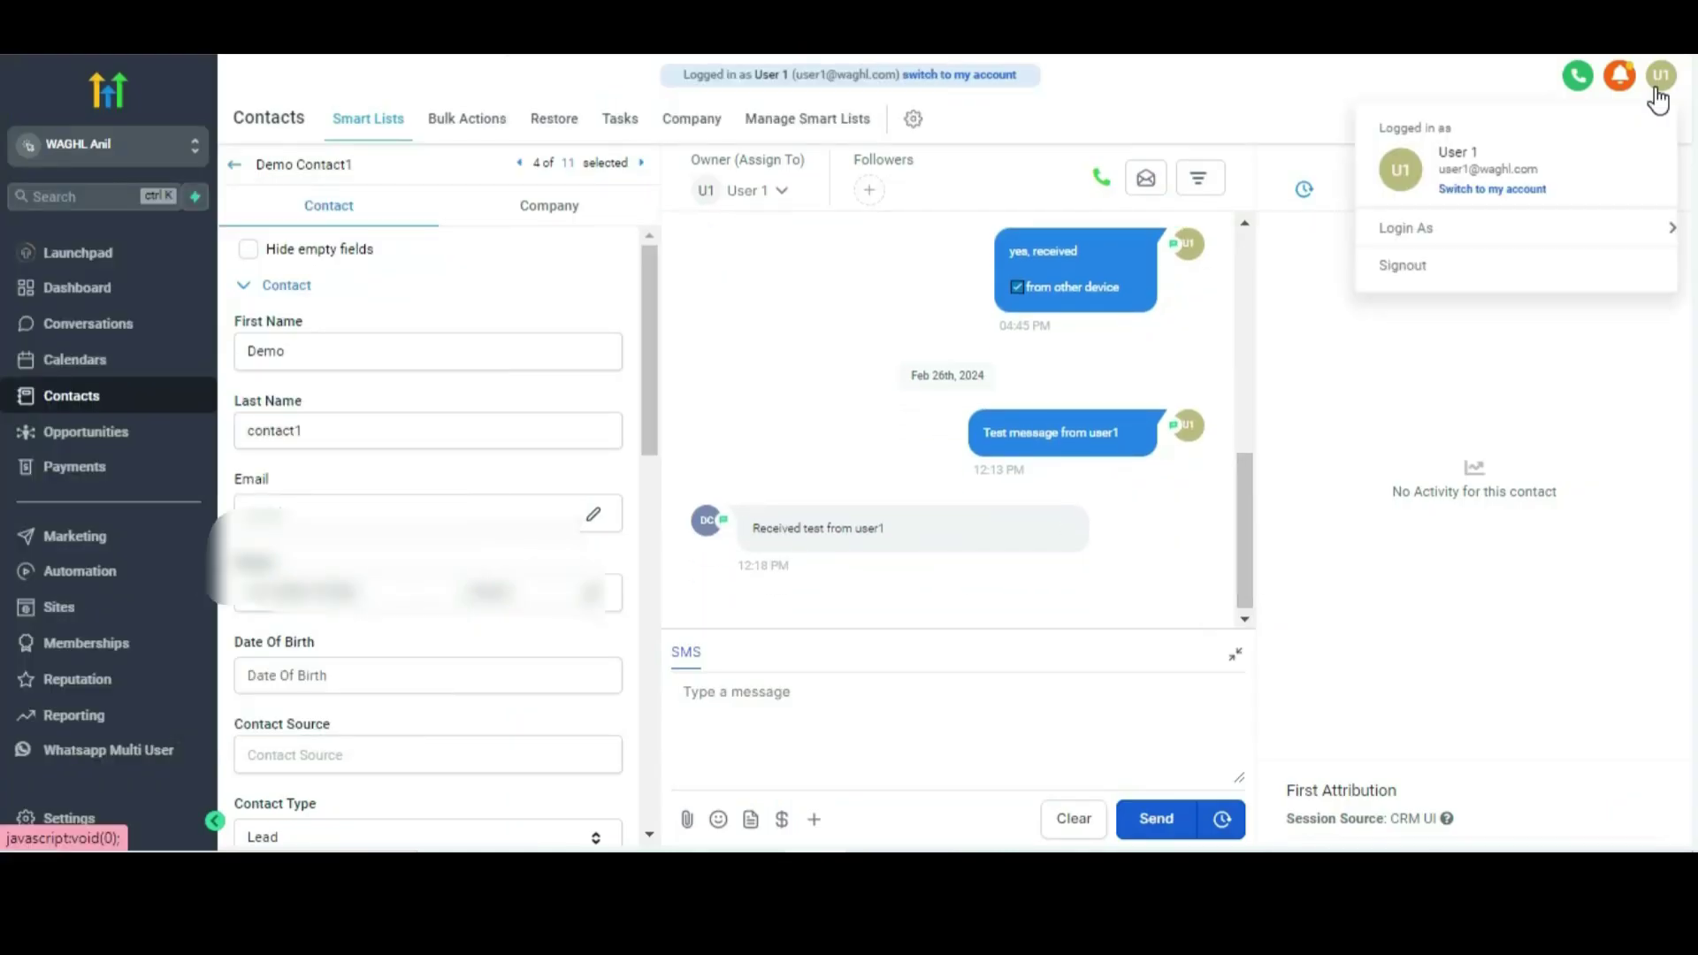
mouse_move(1402, 235)
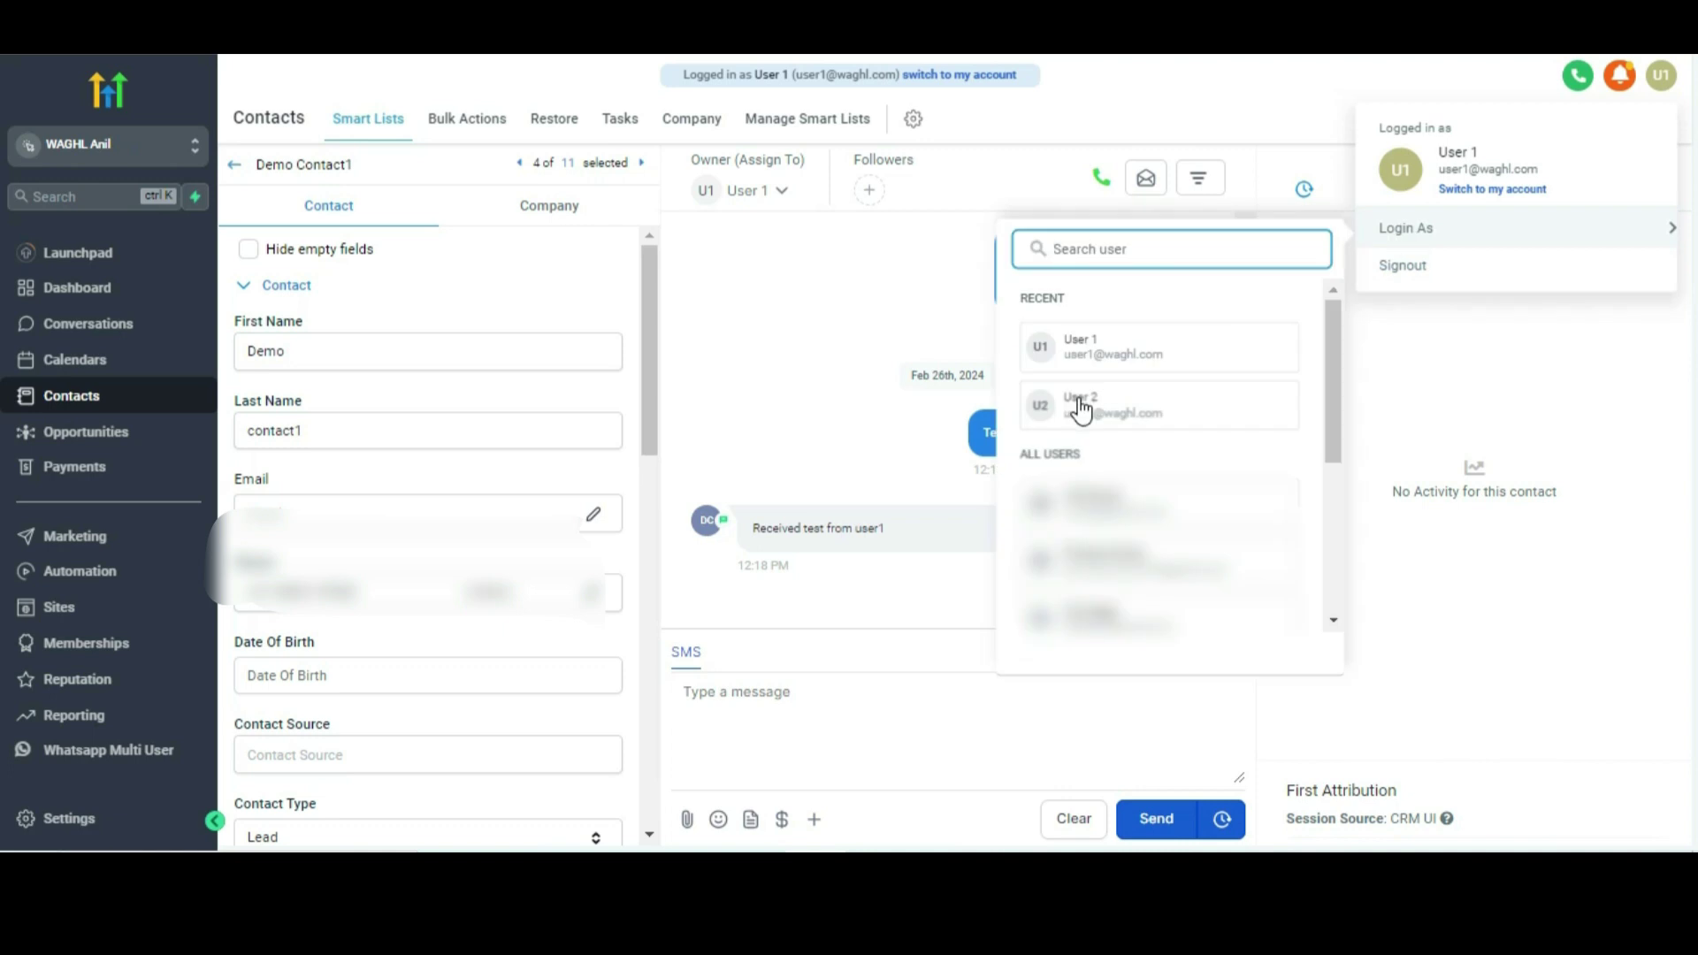
click(1080, 407)
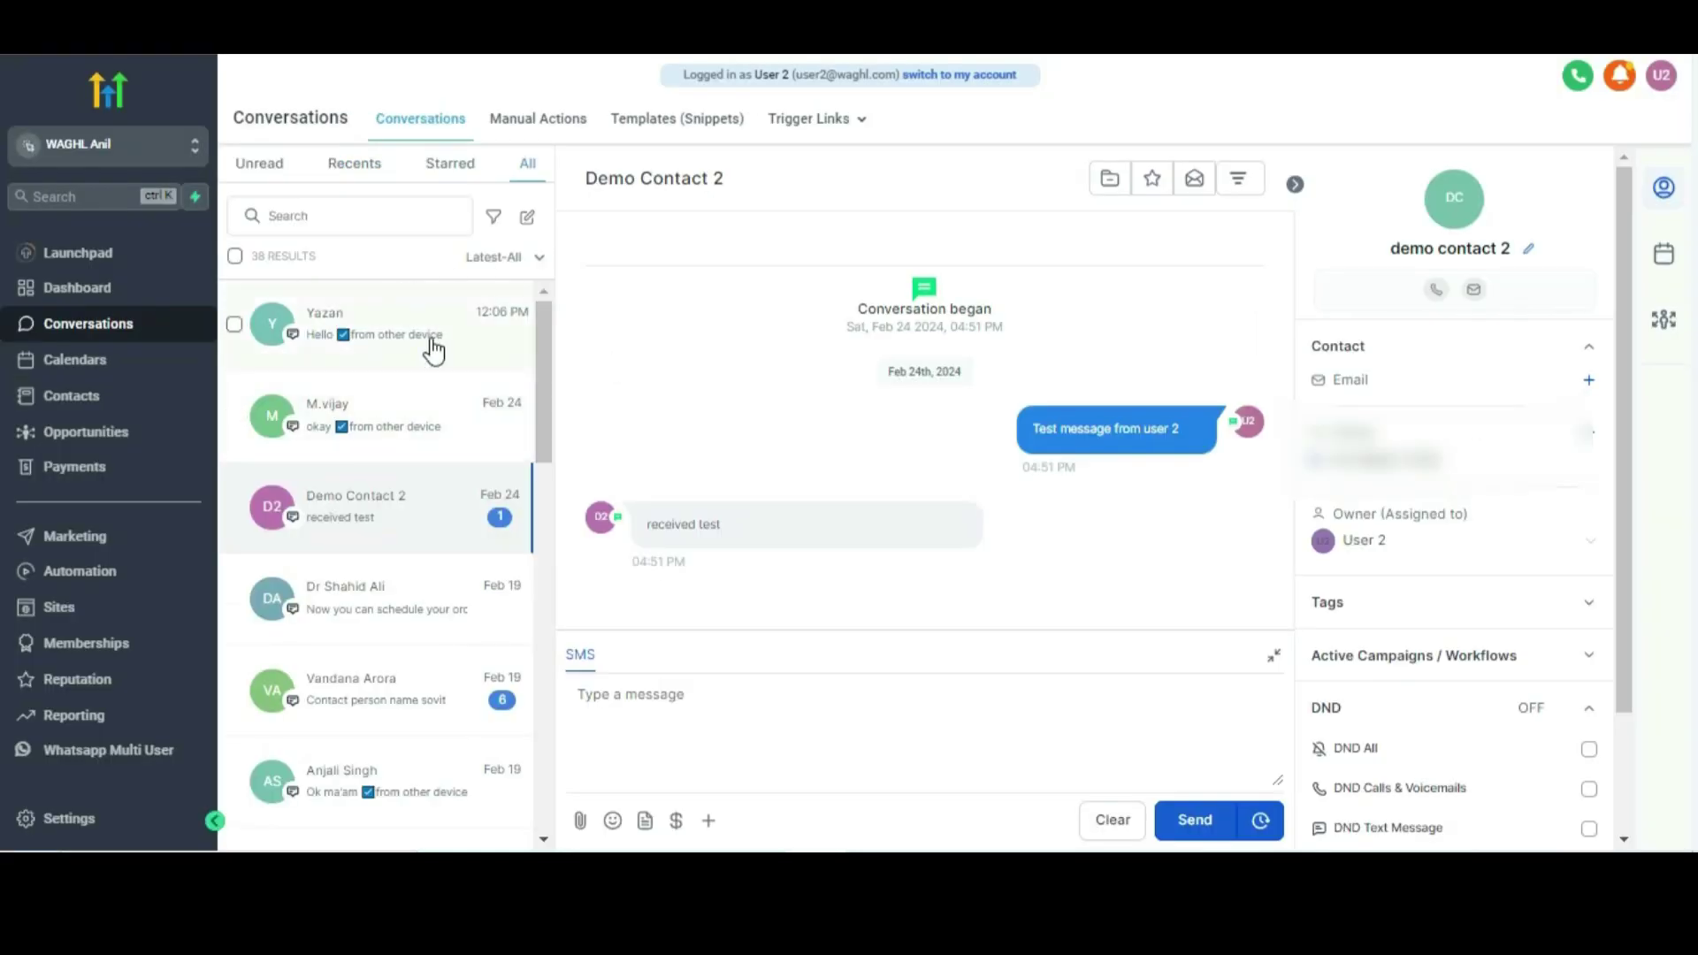
click(961, 76)
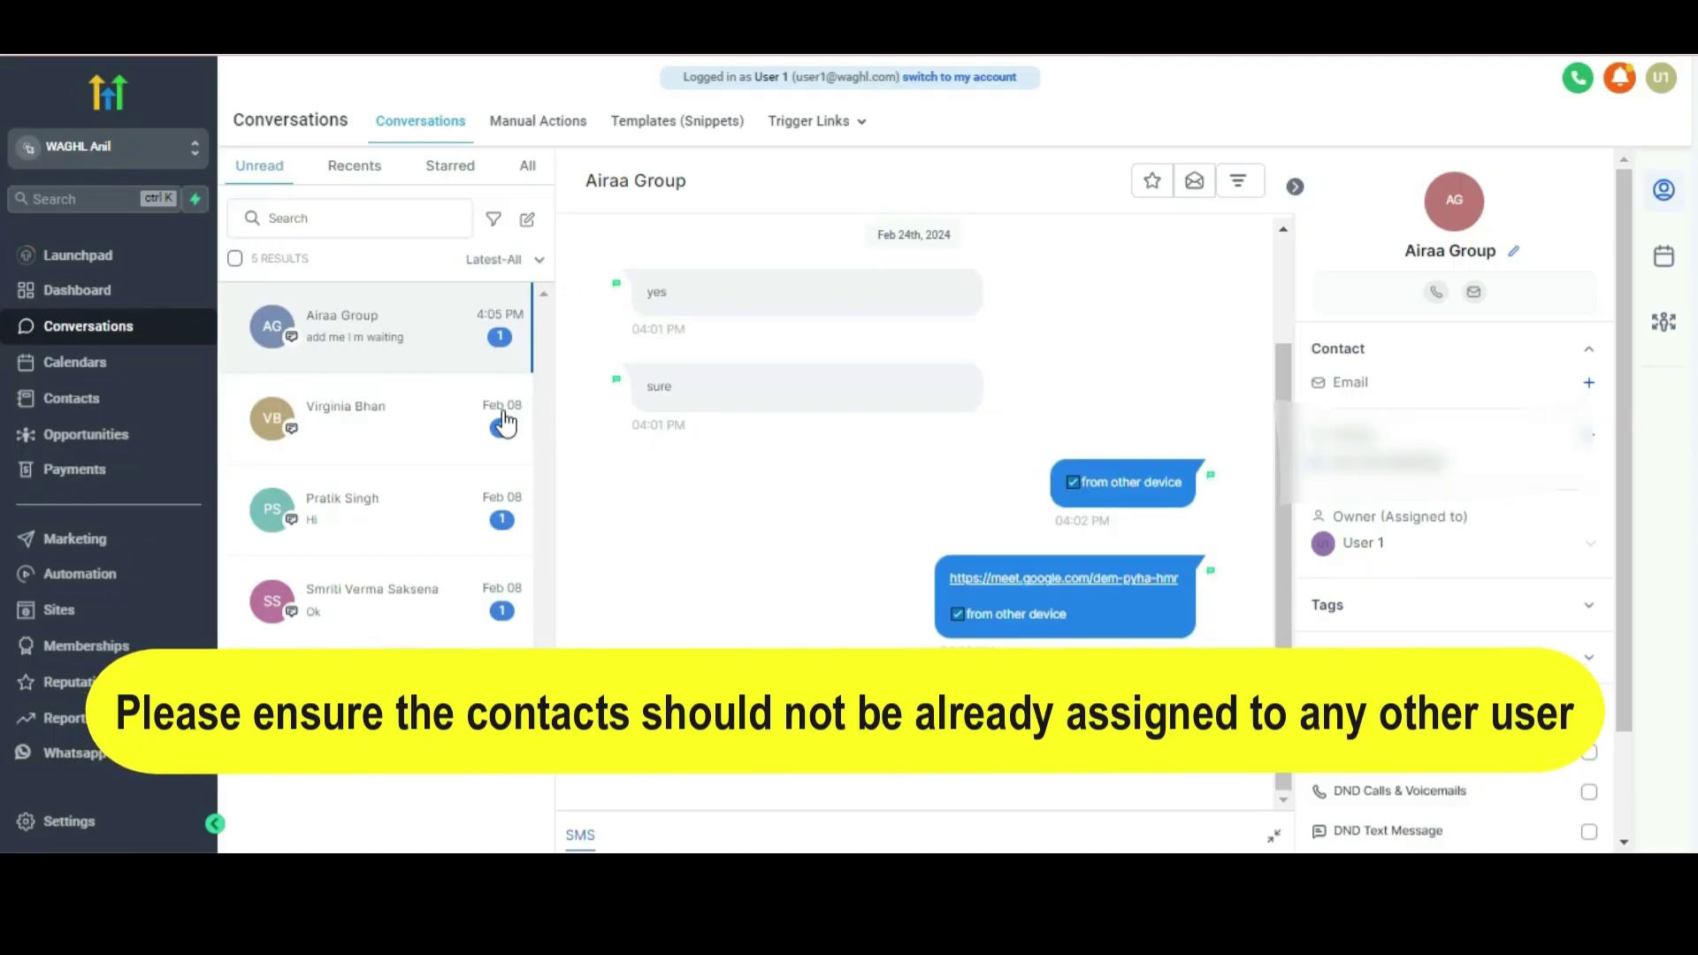
Open the fourth contact in the contact list and view the users available as its owner without assigning one
click(26, 399)
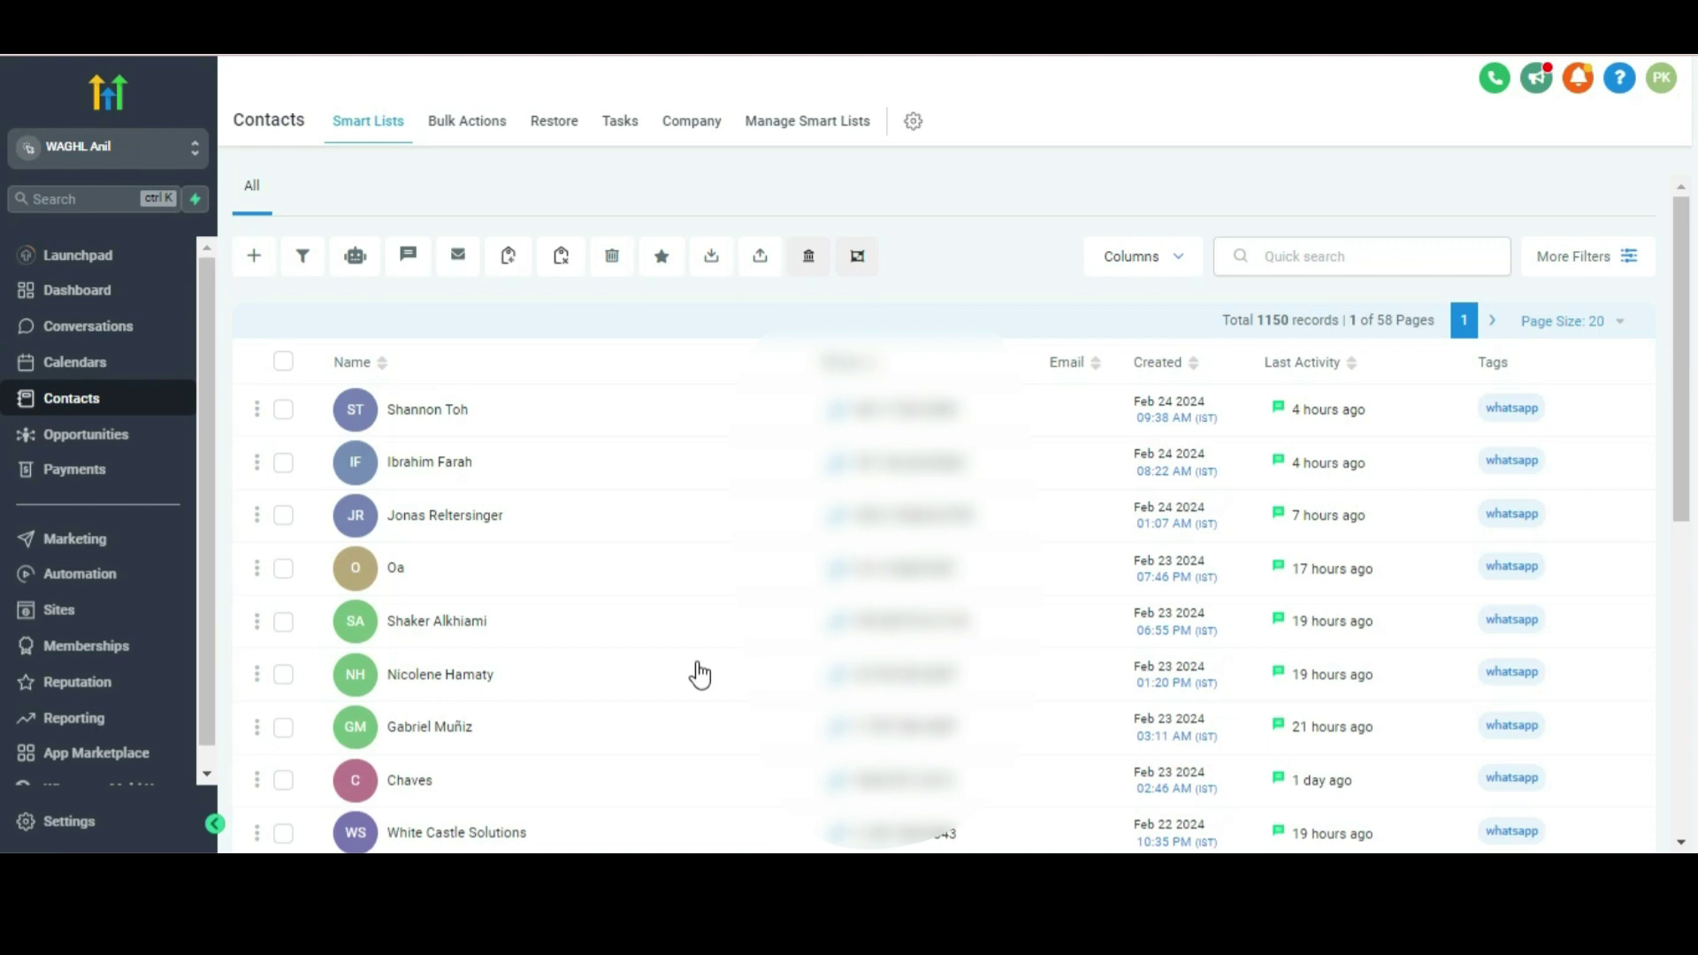
click(407, 582)
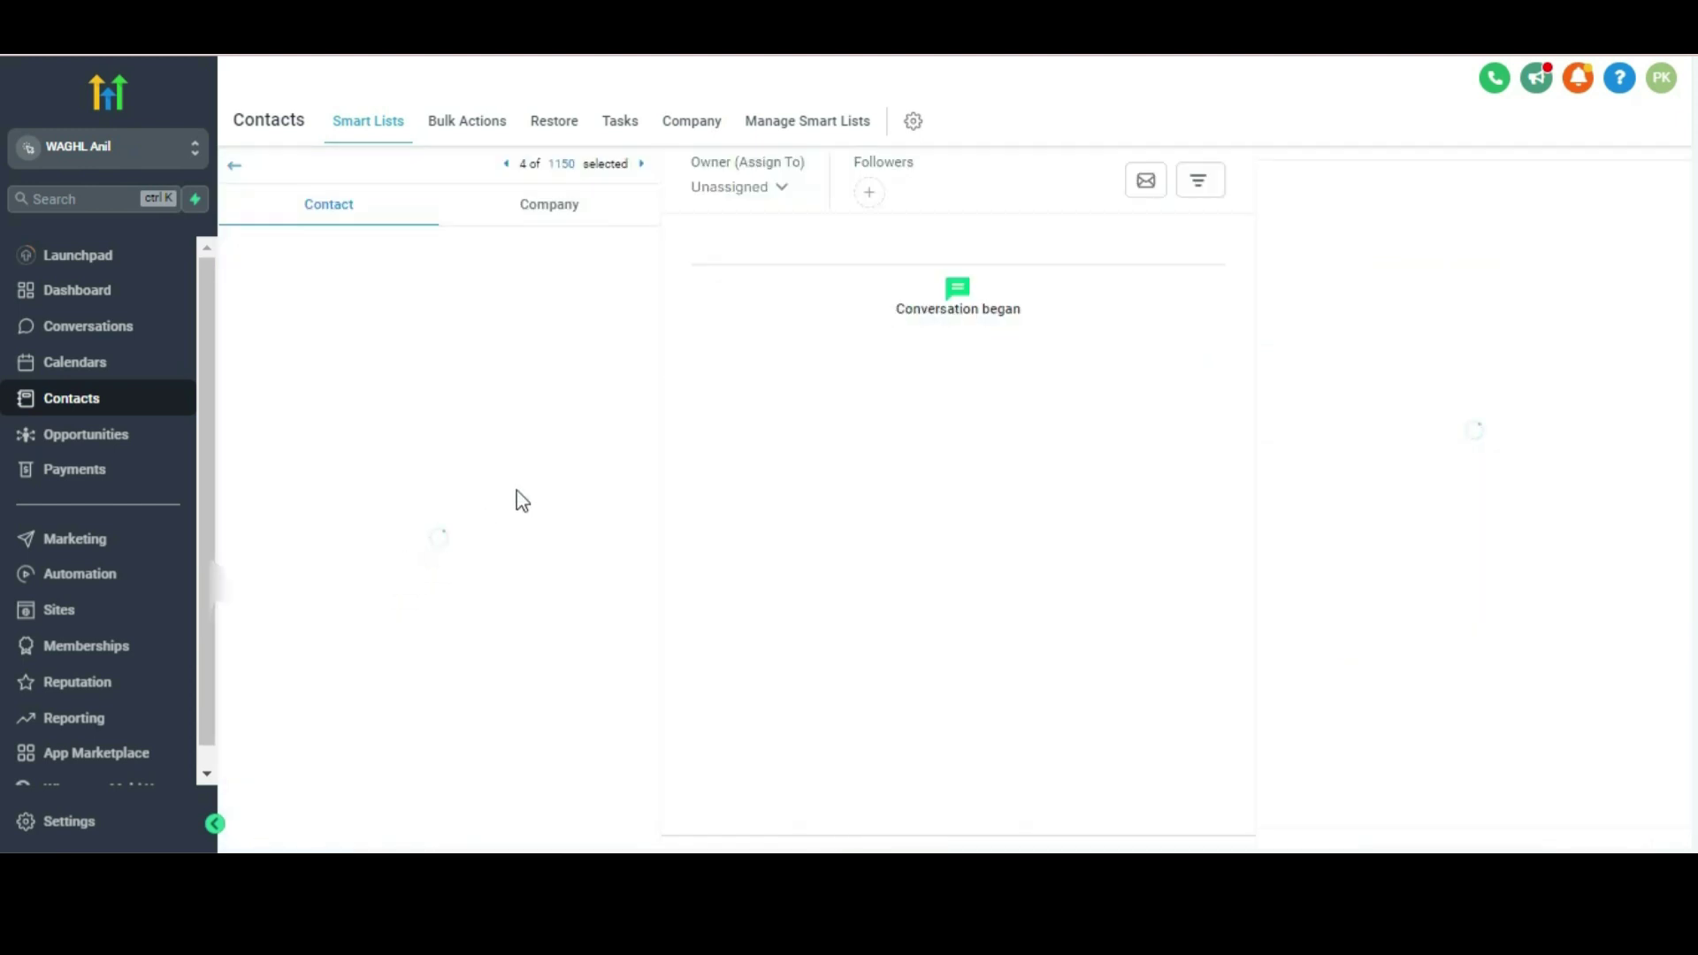
click(778, 198)
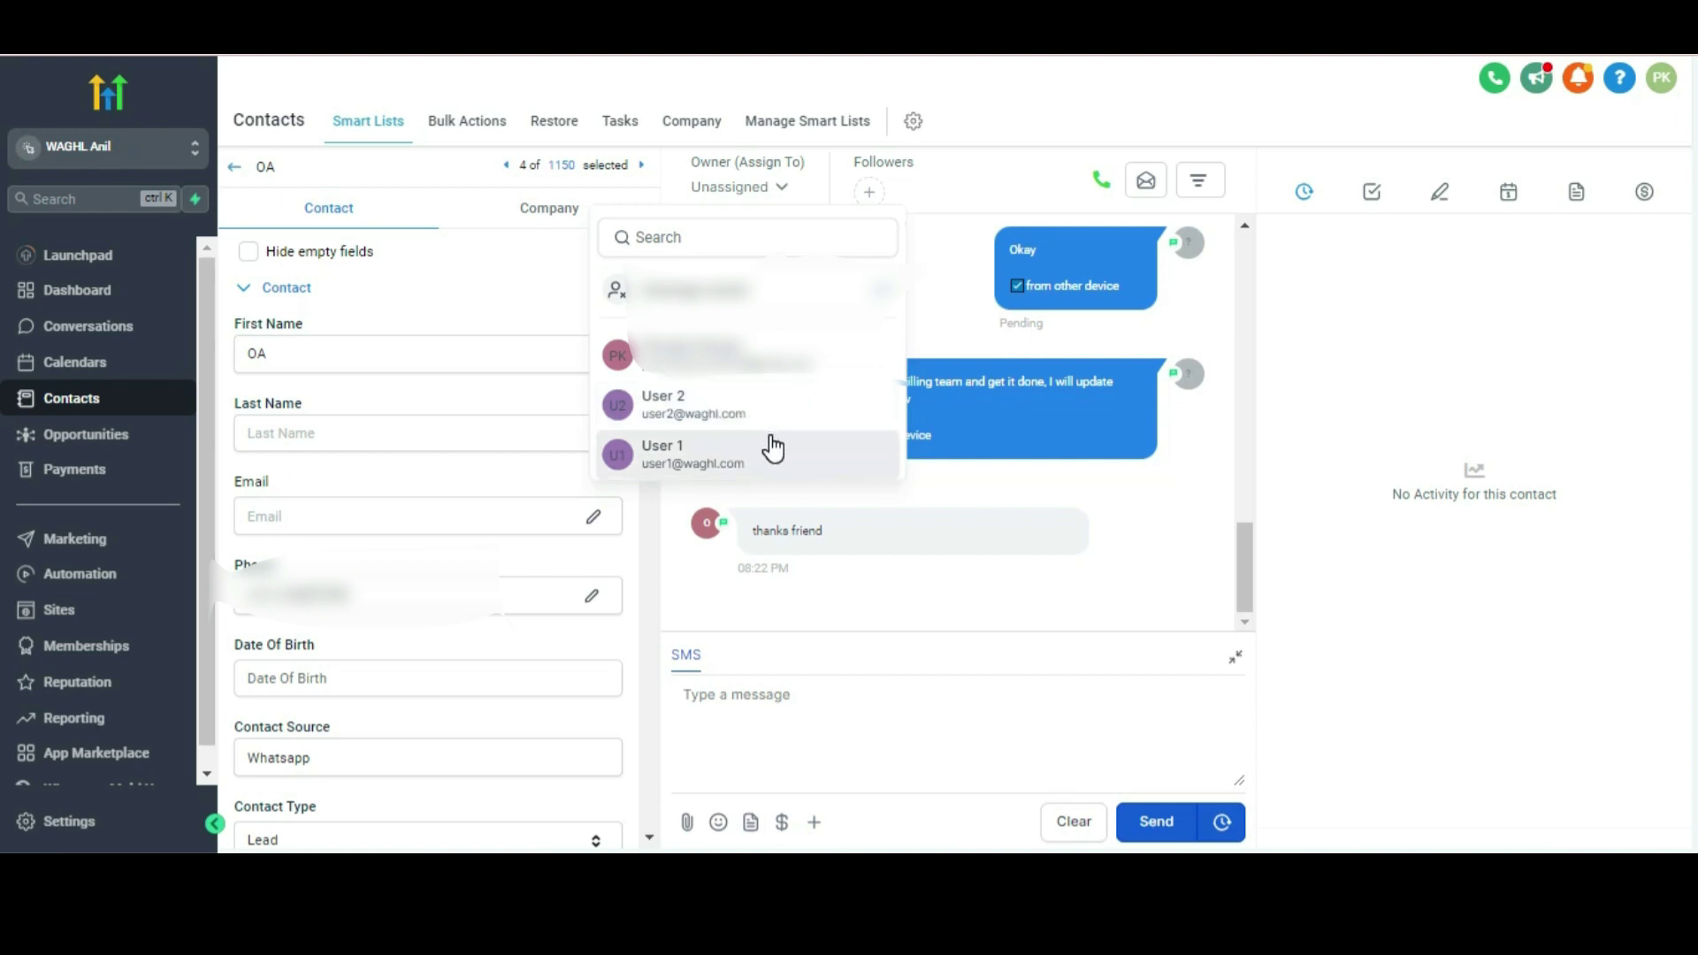
click(934, 305)
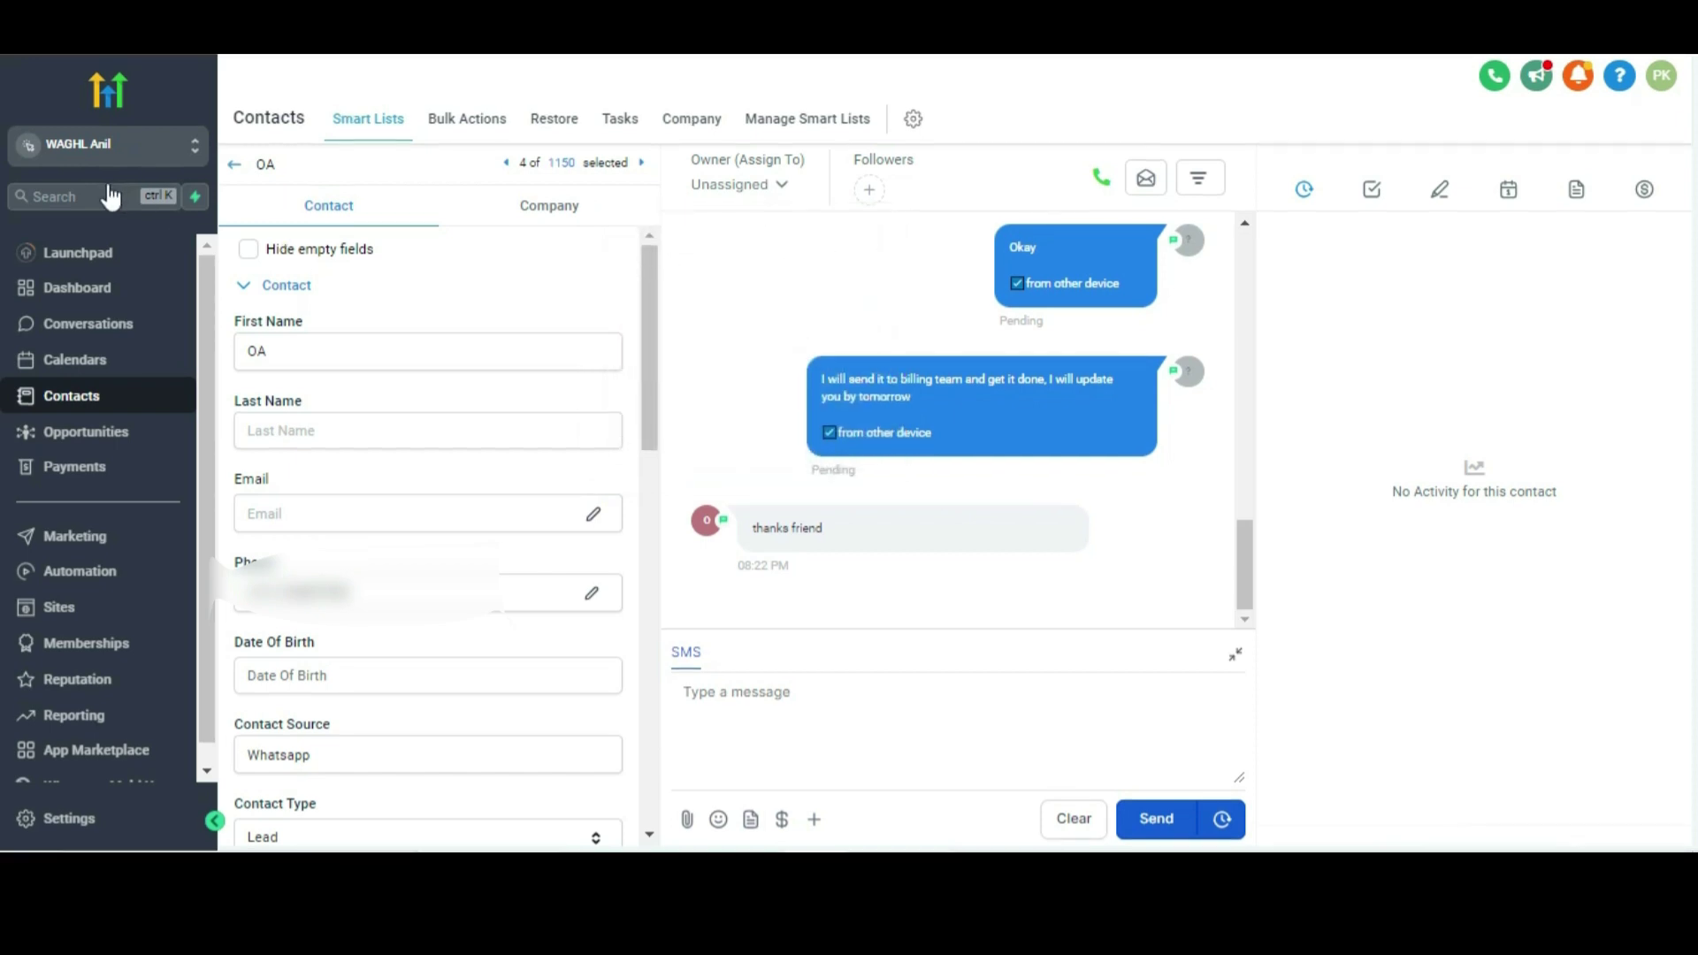
Open the sub-account's conversations to view the unread list
click(107, 329)
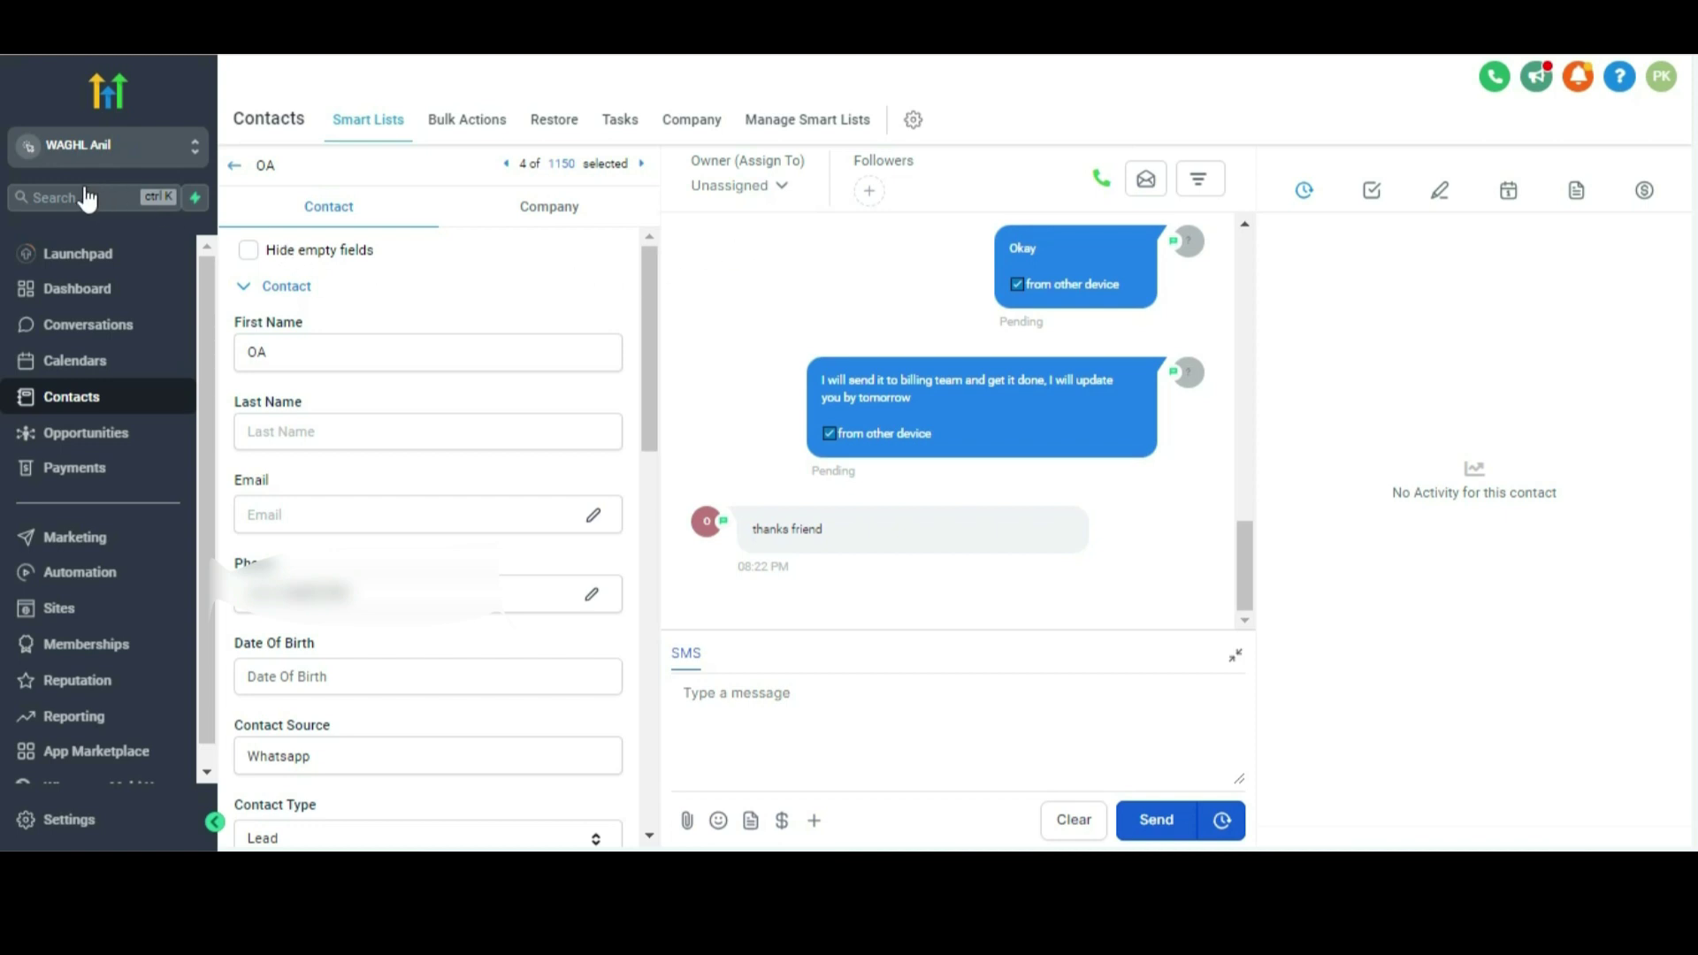
click(108, 336)
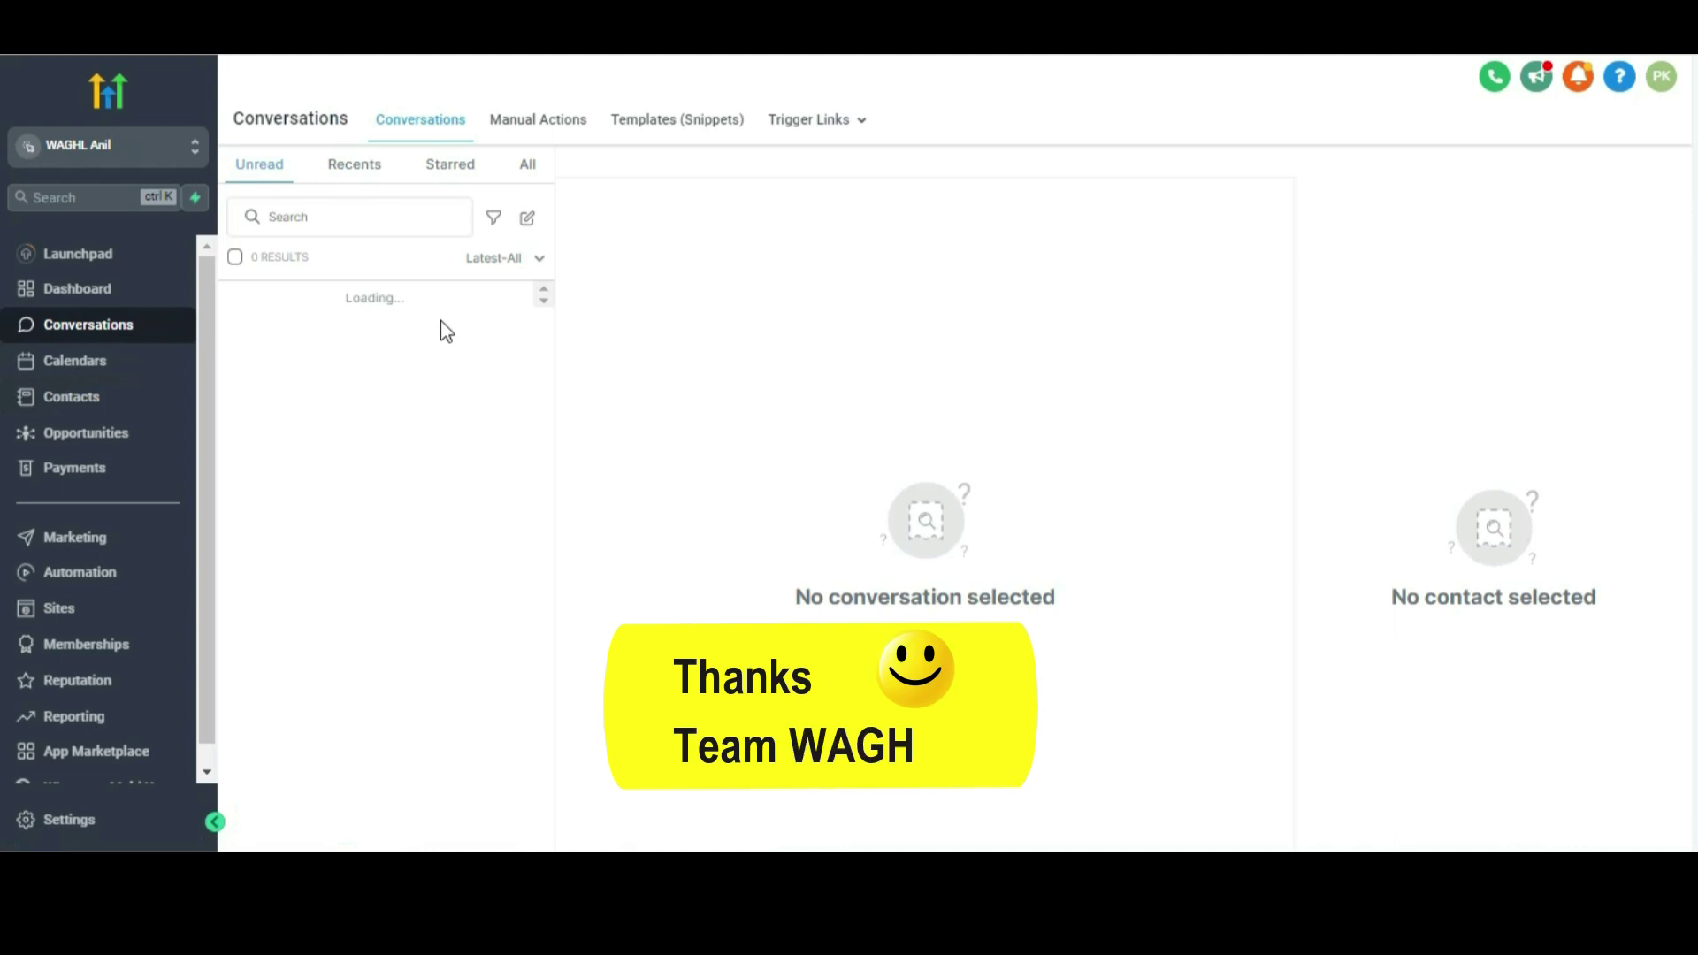